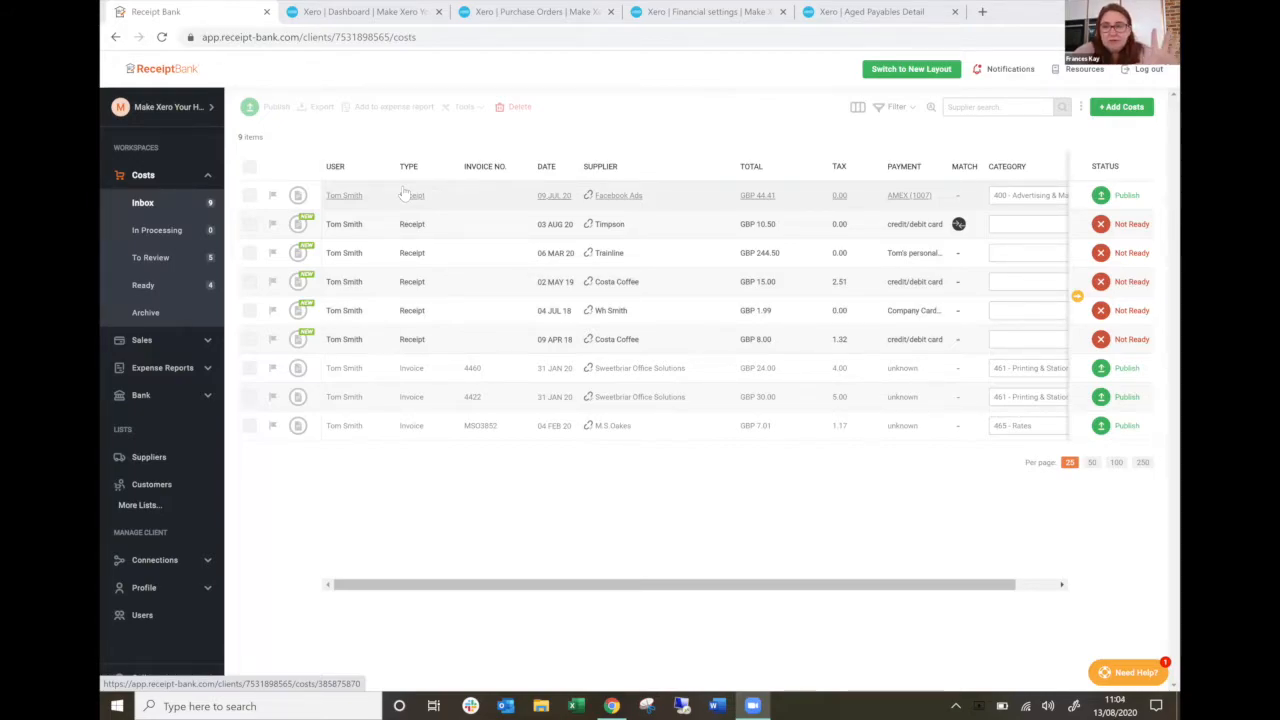
# Review the Facebook Ads receipt's item and payment details, and start publishing it but cancel at the new-supplier confirmation.
pyautogui.click(466, 200)
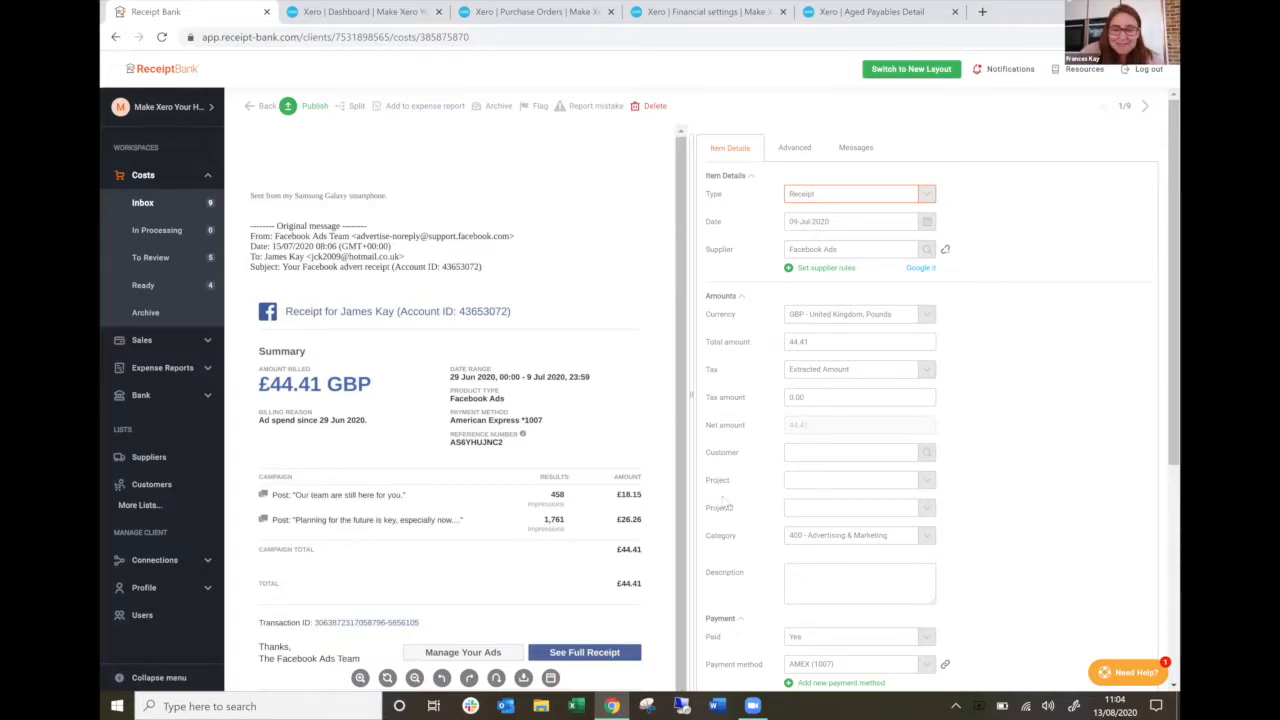
pyautogui.scroll(-1, 752, 288)
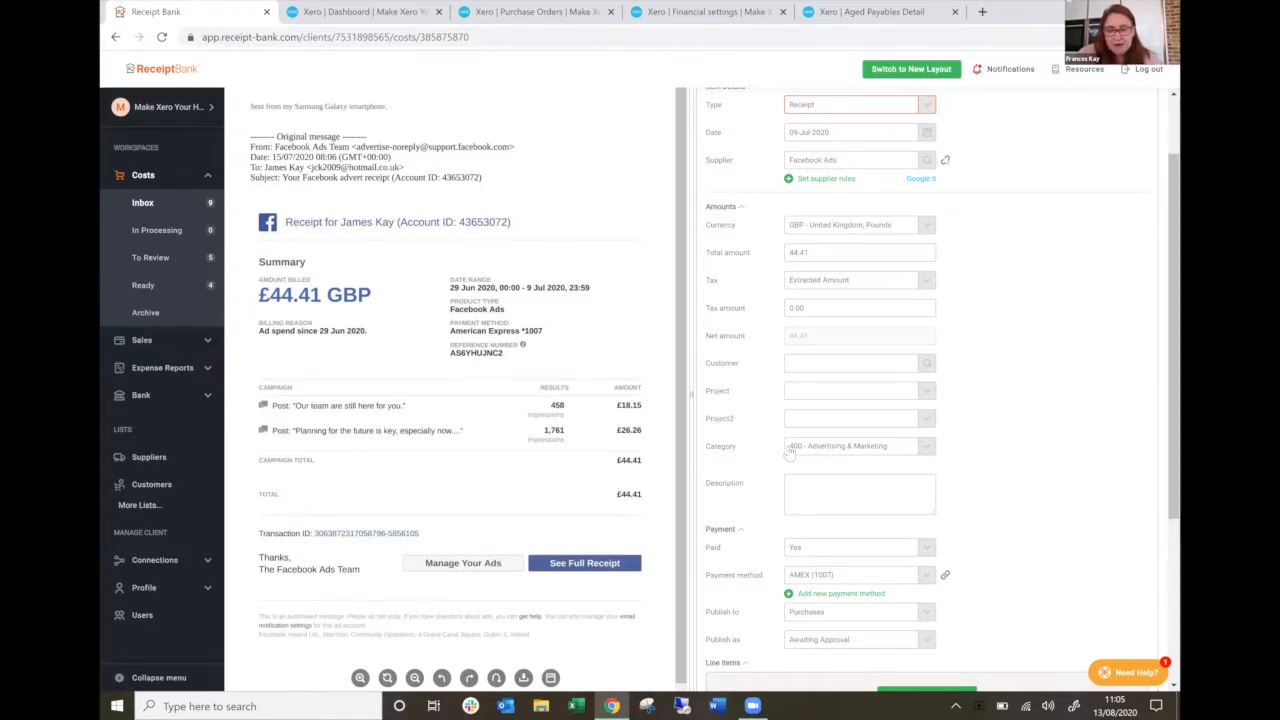
pyautogui.scroll(-1, 789, 452)
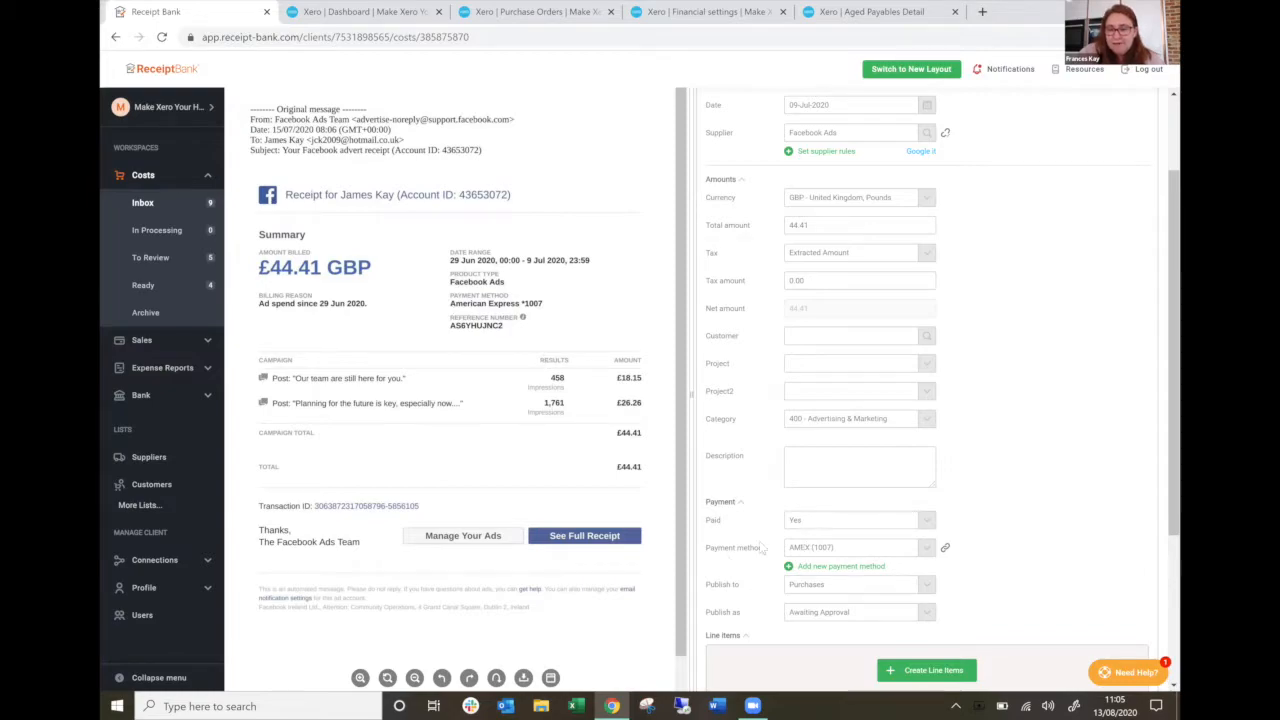
pyautogui.scroll(-2, 713, 541)
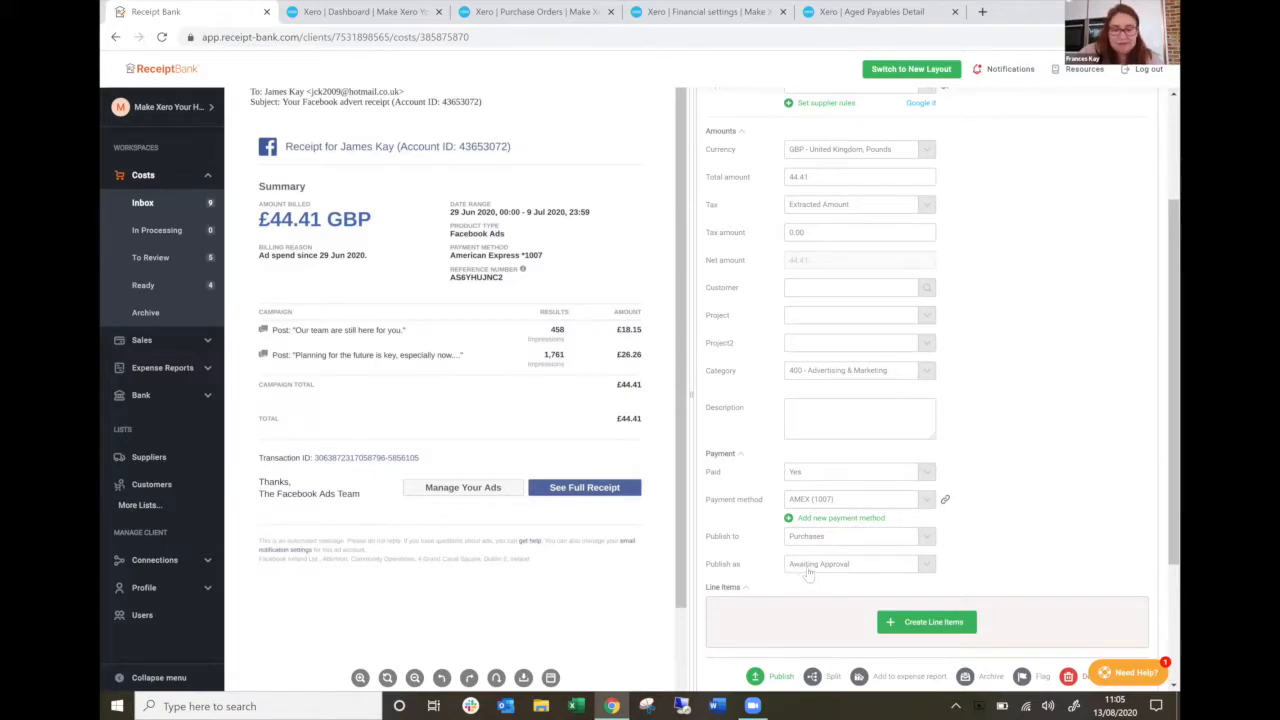
pyautogui.scroll(3, 712, 274)
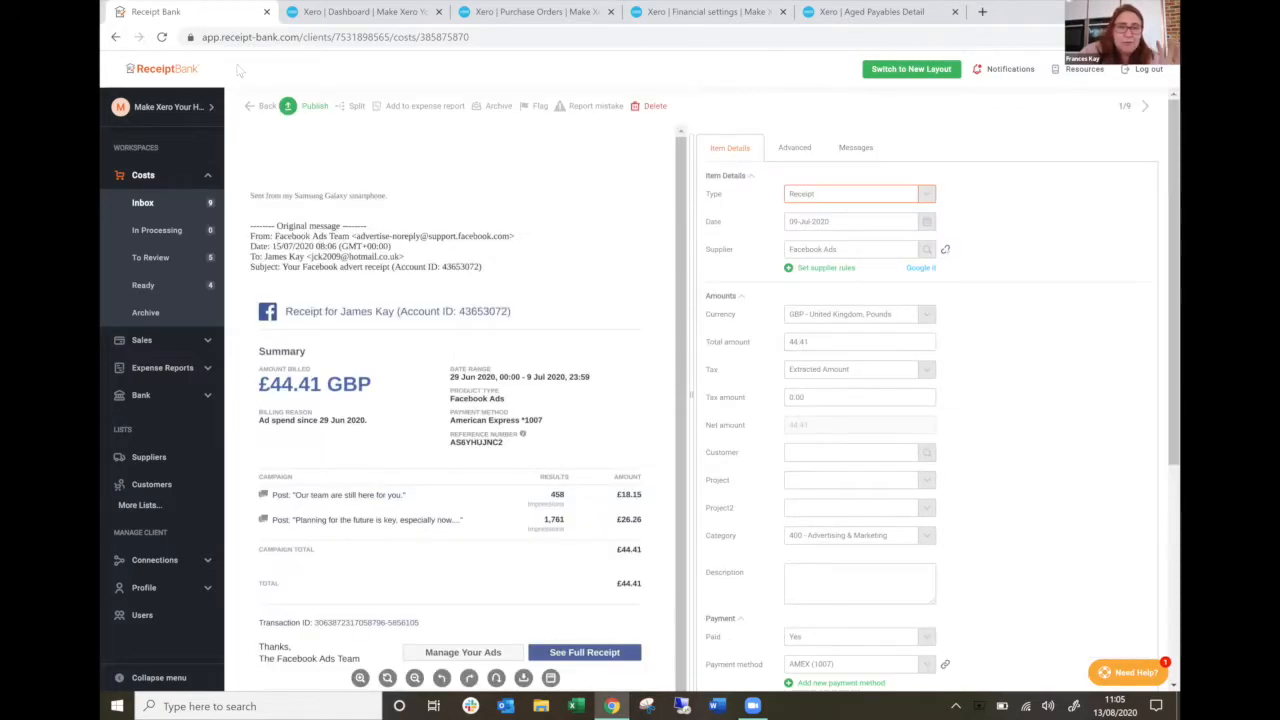
pyautogui.click(307, 106)
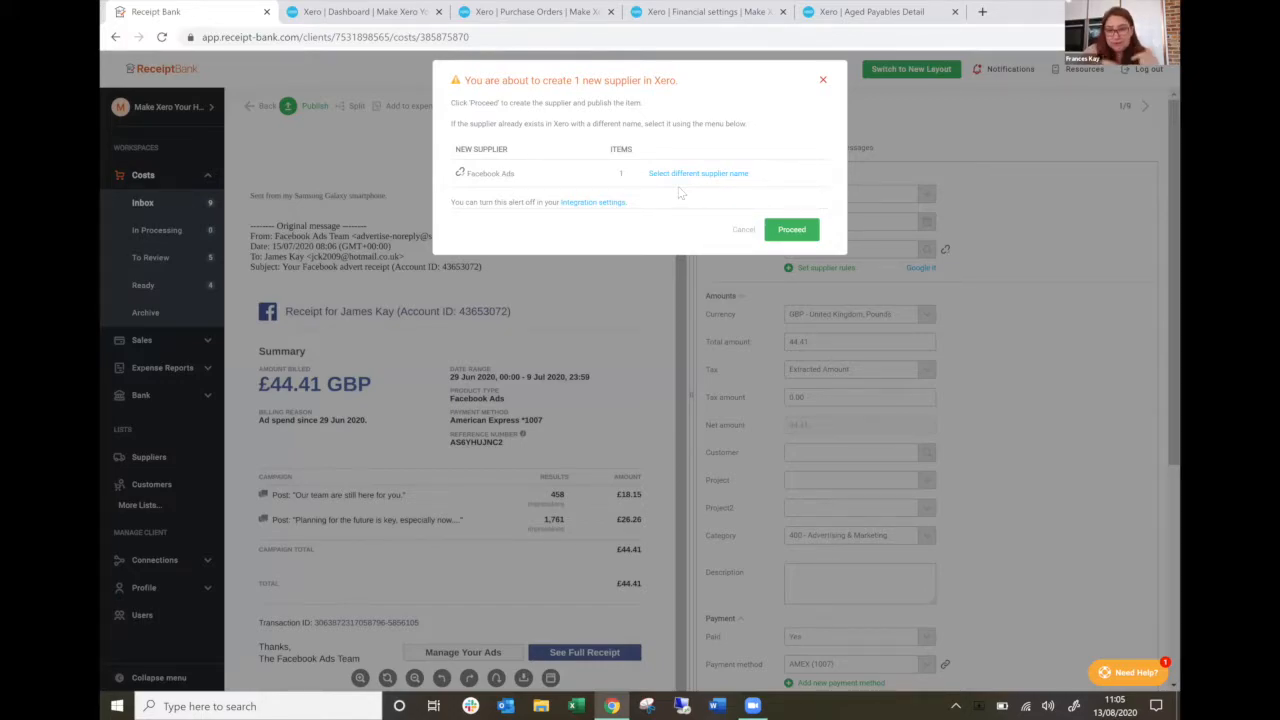
pyautogui.click(741, 233)
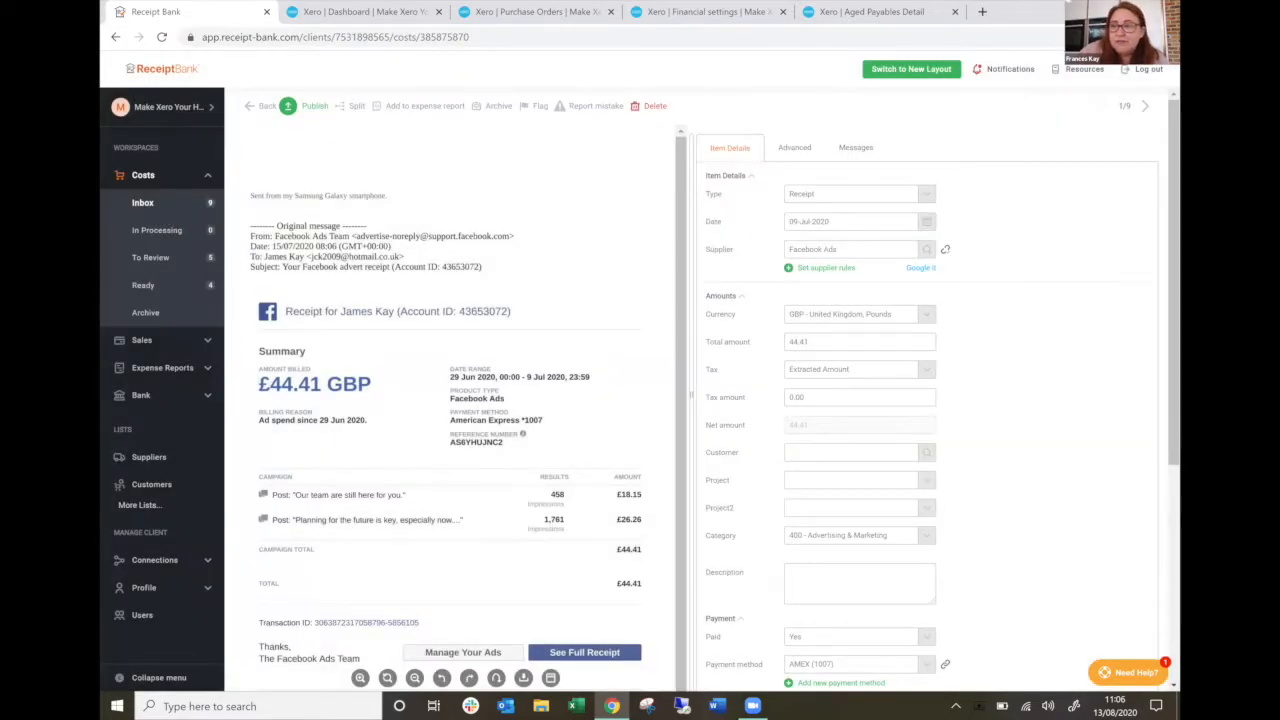
# Go to the Timpson receipt and assign it the category 473 - Repairs & Maintenance.
pyautogui.click(1145, 106)
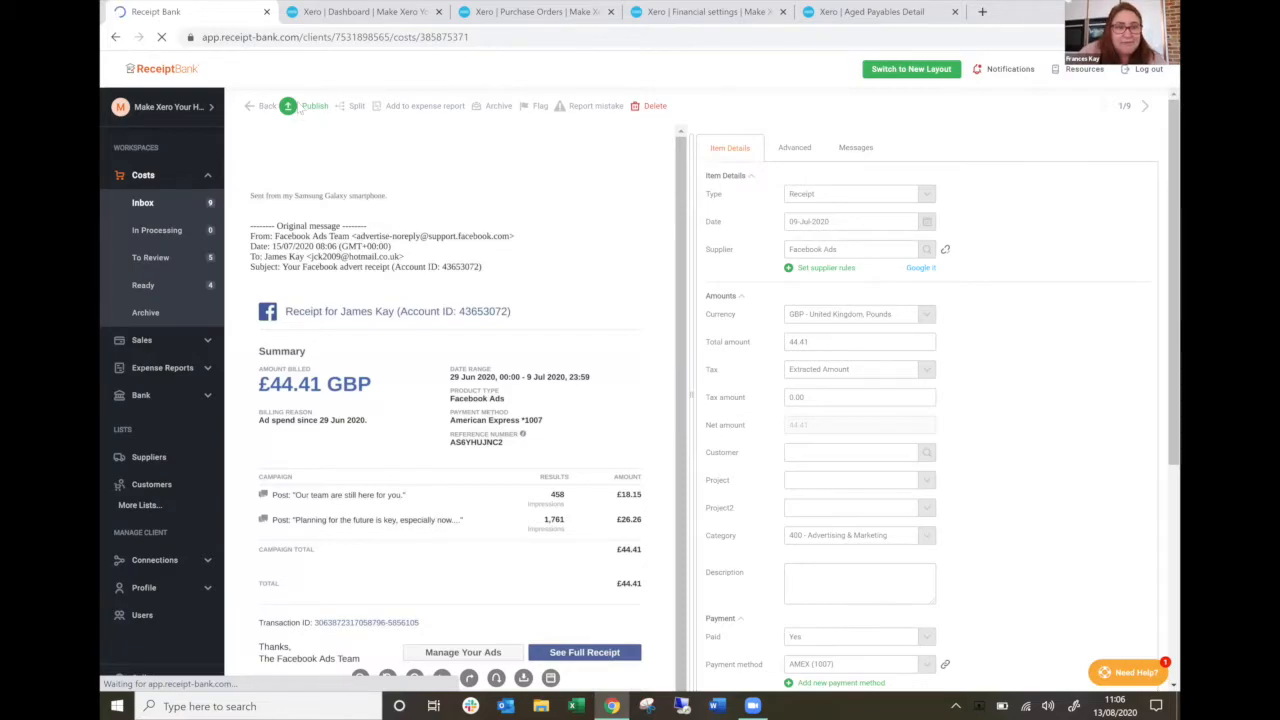
pyautogui.moveTo(298, 108)
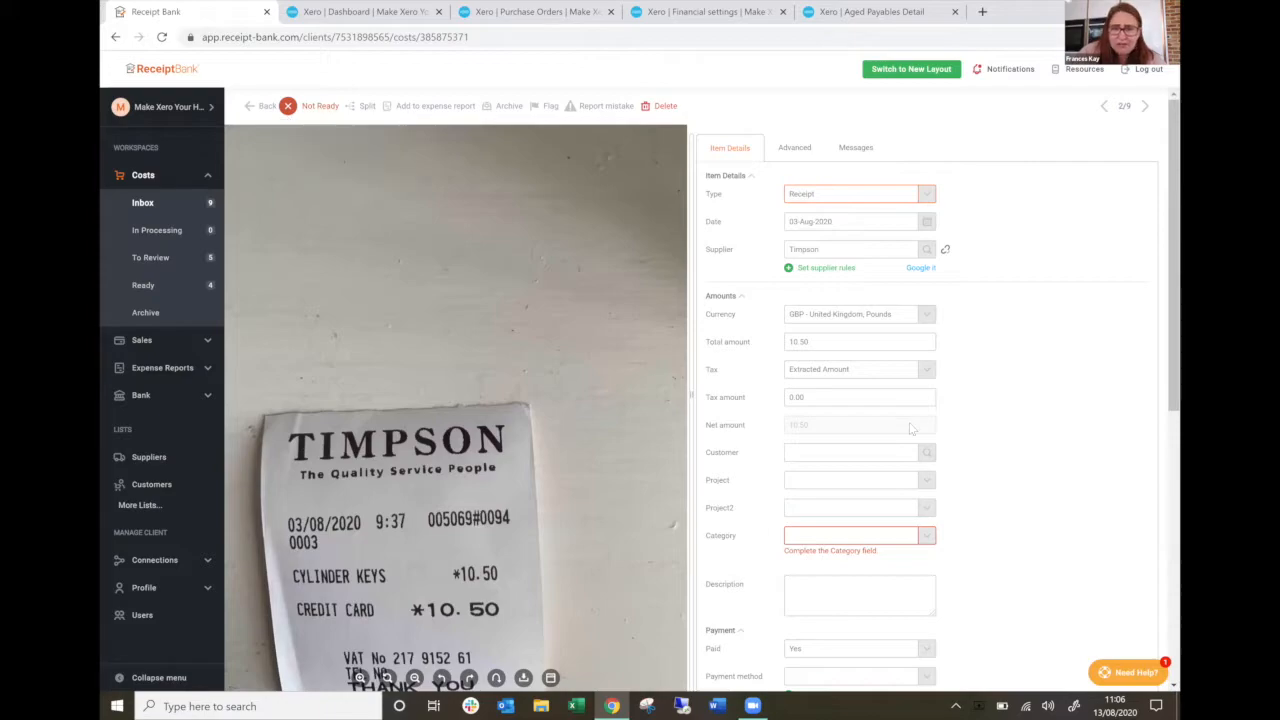
pyautogui.scroll(-1, 762, 385)
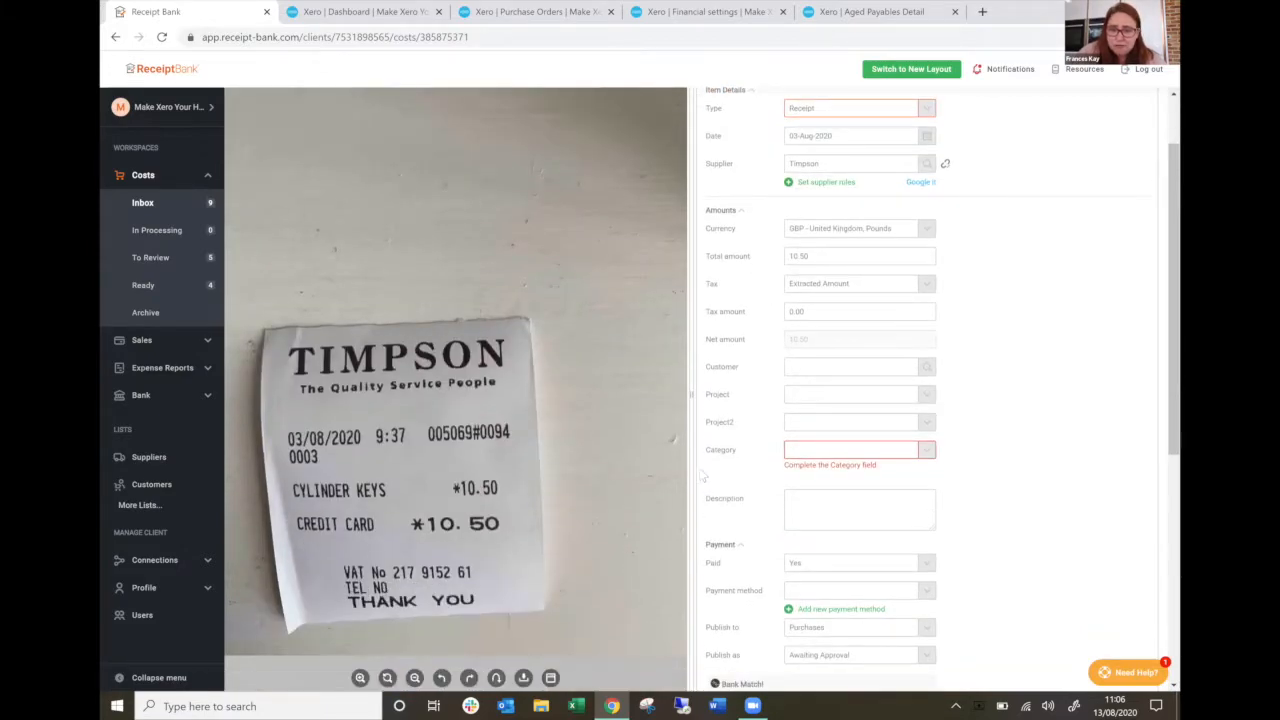
pyautogui.click(812, 452)
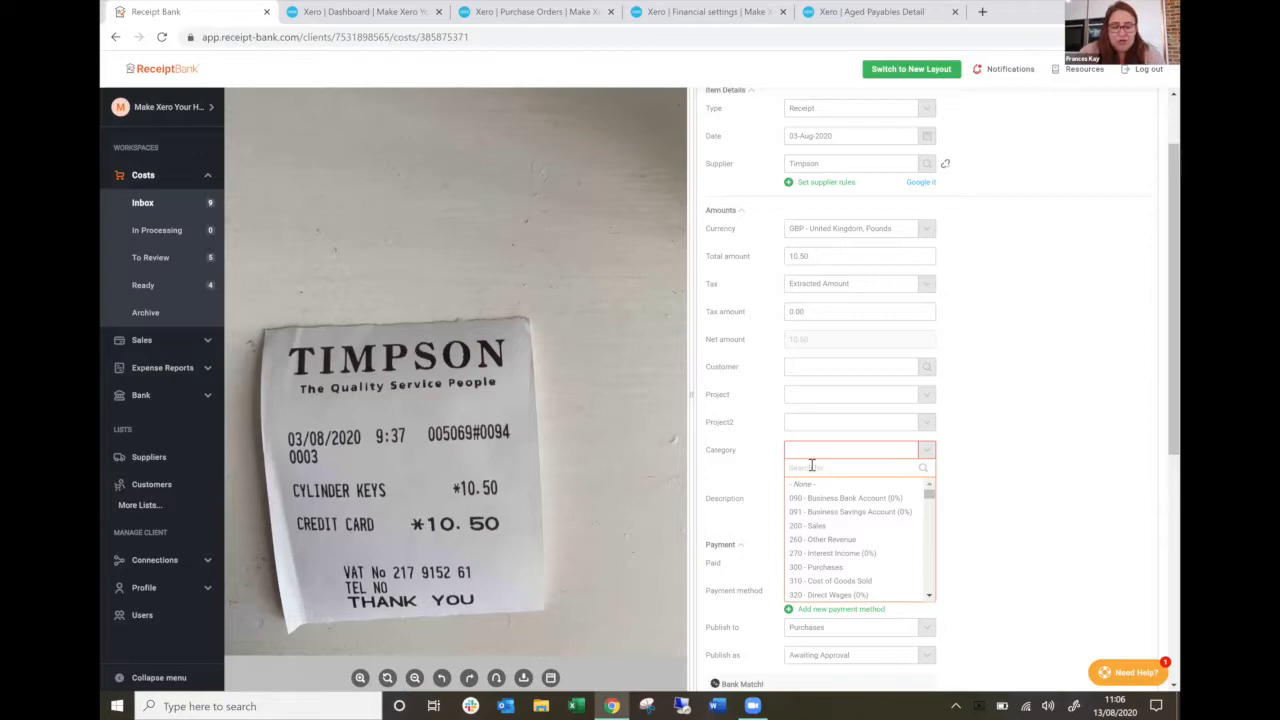
pyautogui.write('repa')
pyautogui.click(800, 487)
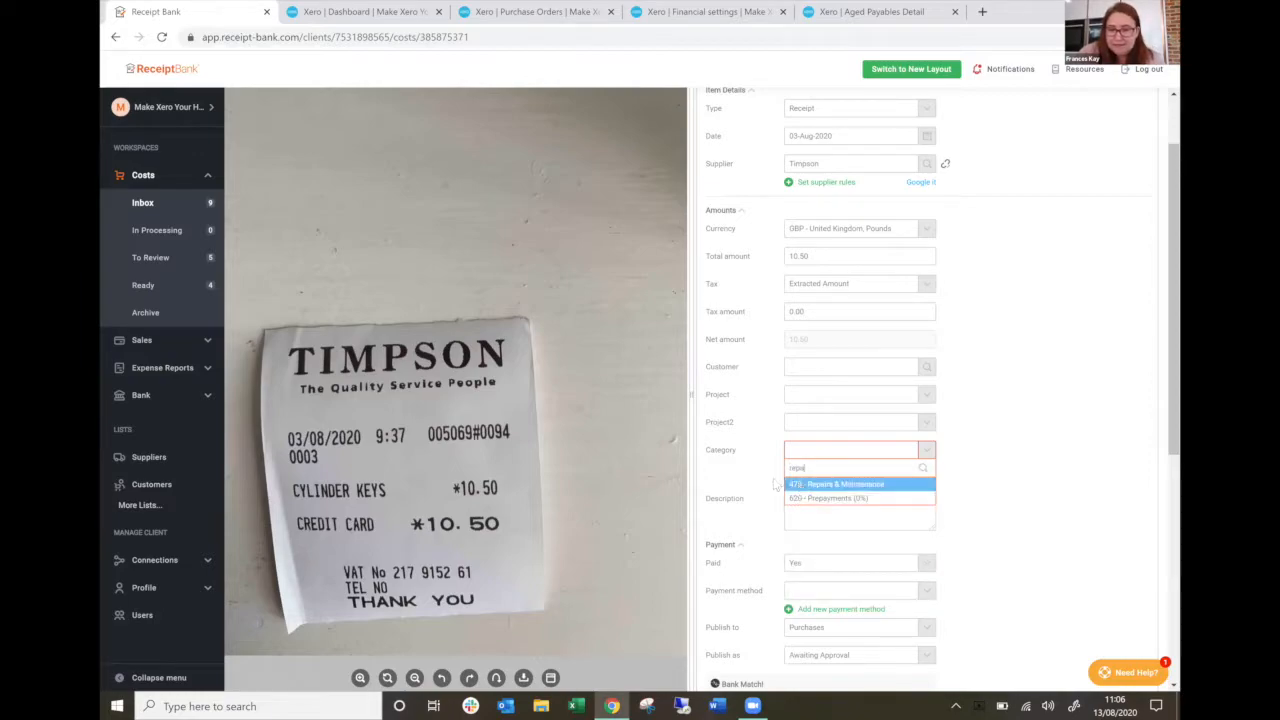
# Apply the Timpson receipt's category to both inbox items and future items from the same supplier.
pyautogui.scroll(-1, 790, 490)
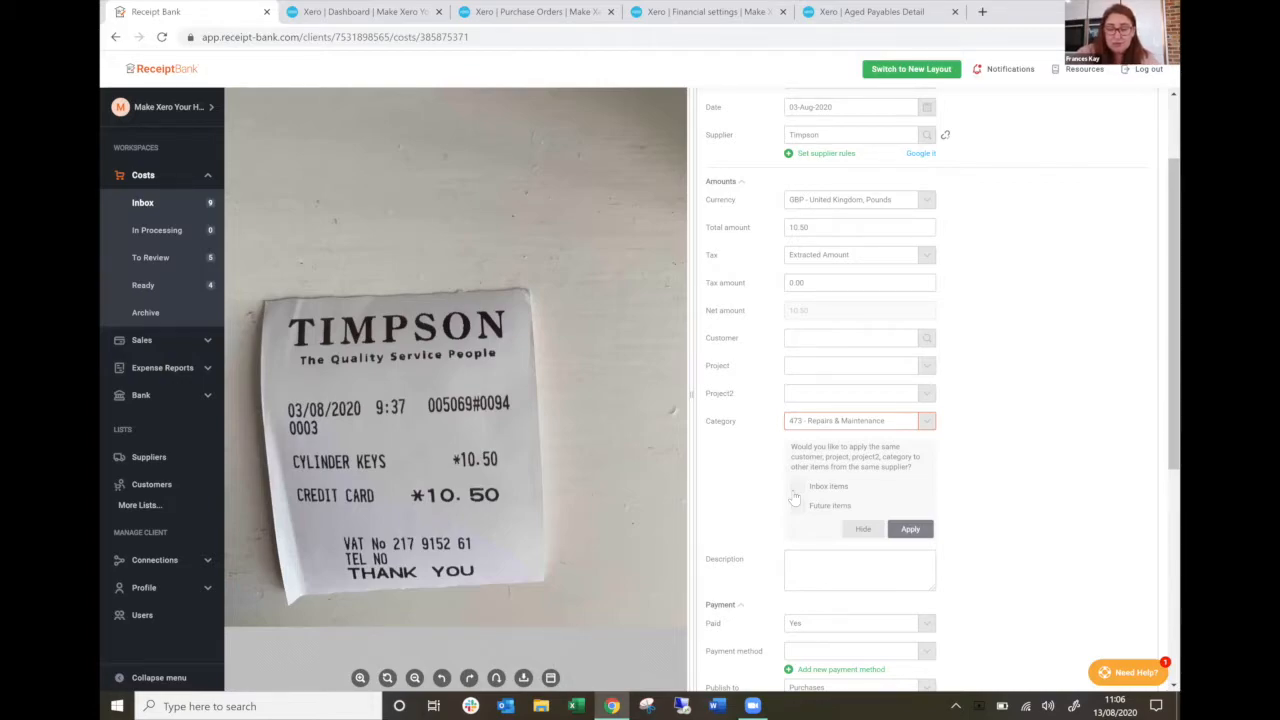
pyautogui.click(796, 487)
pyautogui.click(797, 506)
pyautogui.click(910, 530)
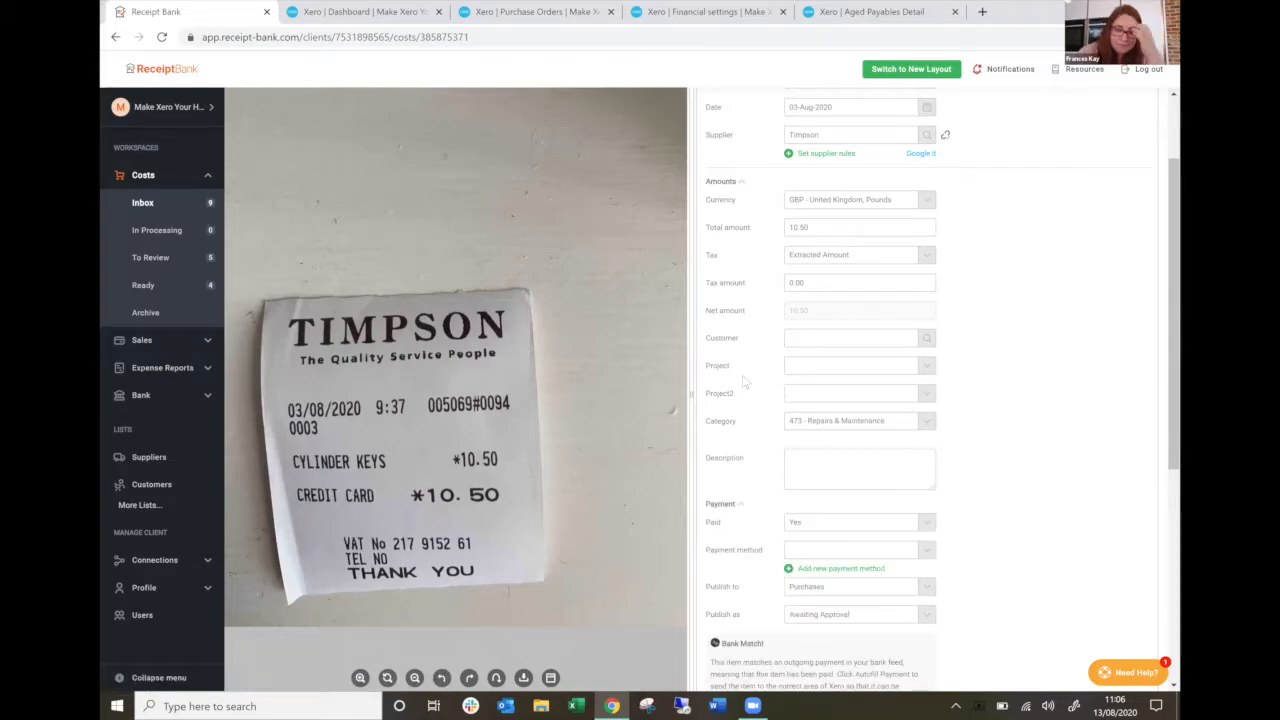
pyautogui.scroll(-2, 743, 381)
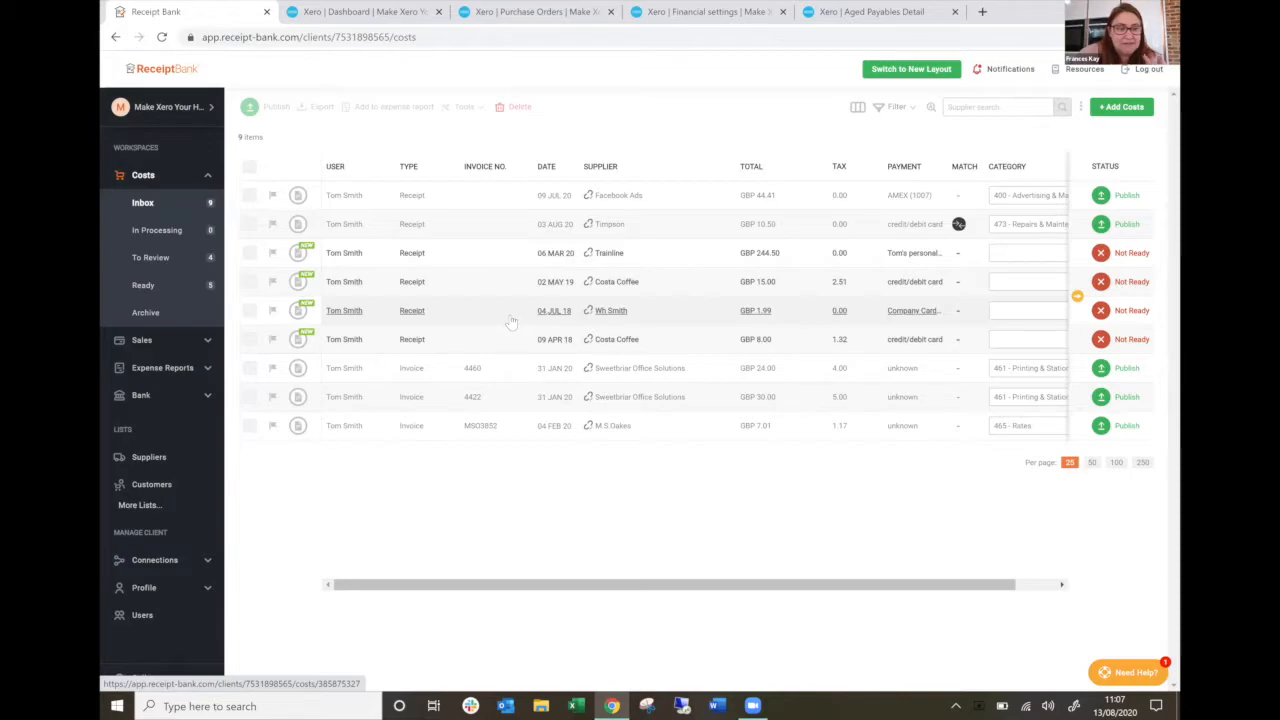
# Reopen the Facebook Ads receipt from the costs inbox and enable auto-publish in its supplier rules.
pyautogui.click(128, 458)
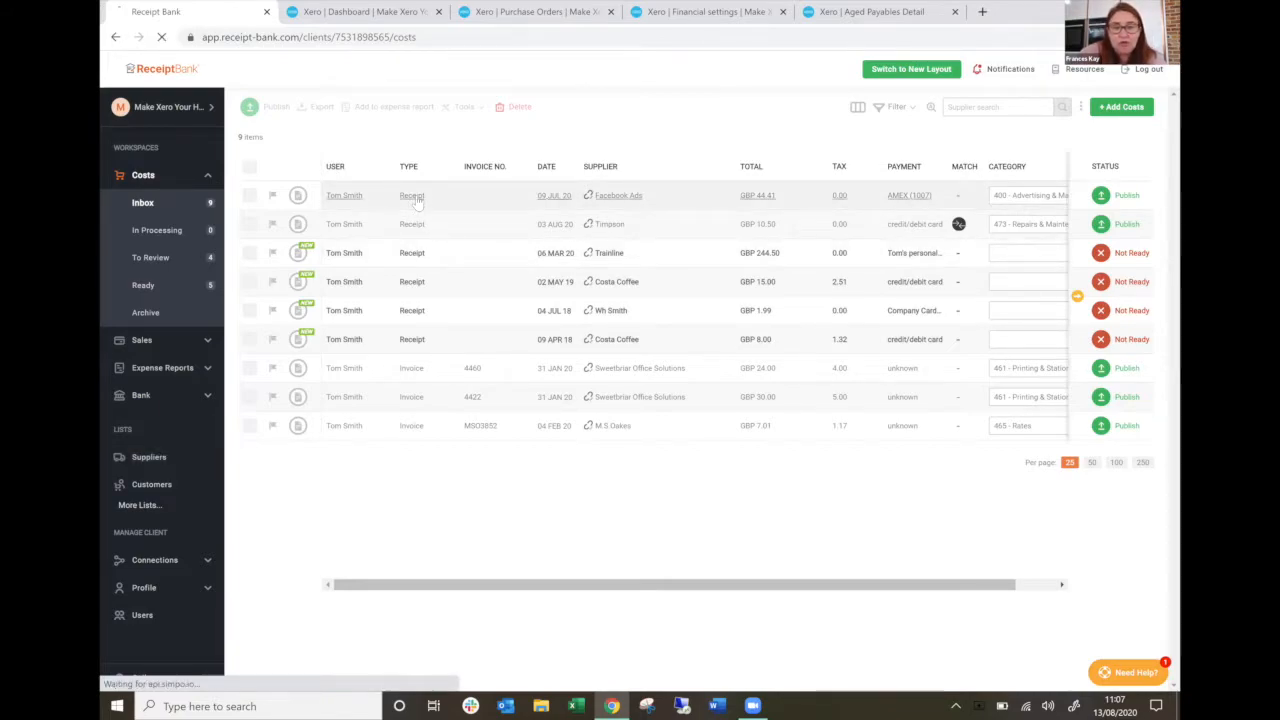
pyautogui.click(418, 198)
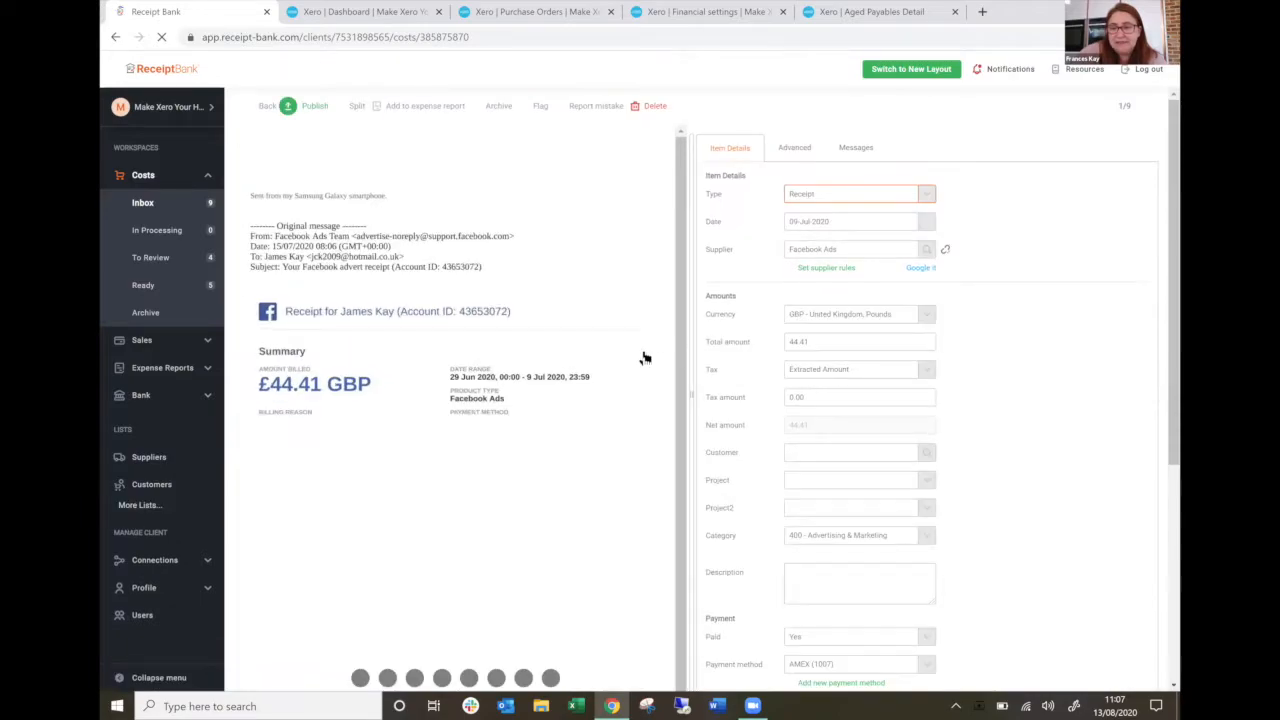
pyautogui.click(798, 270)
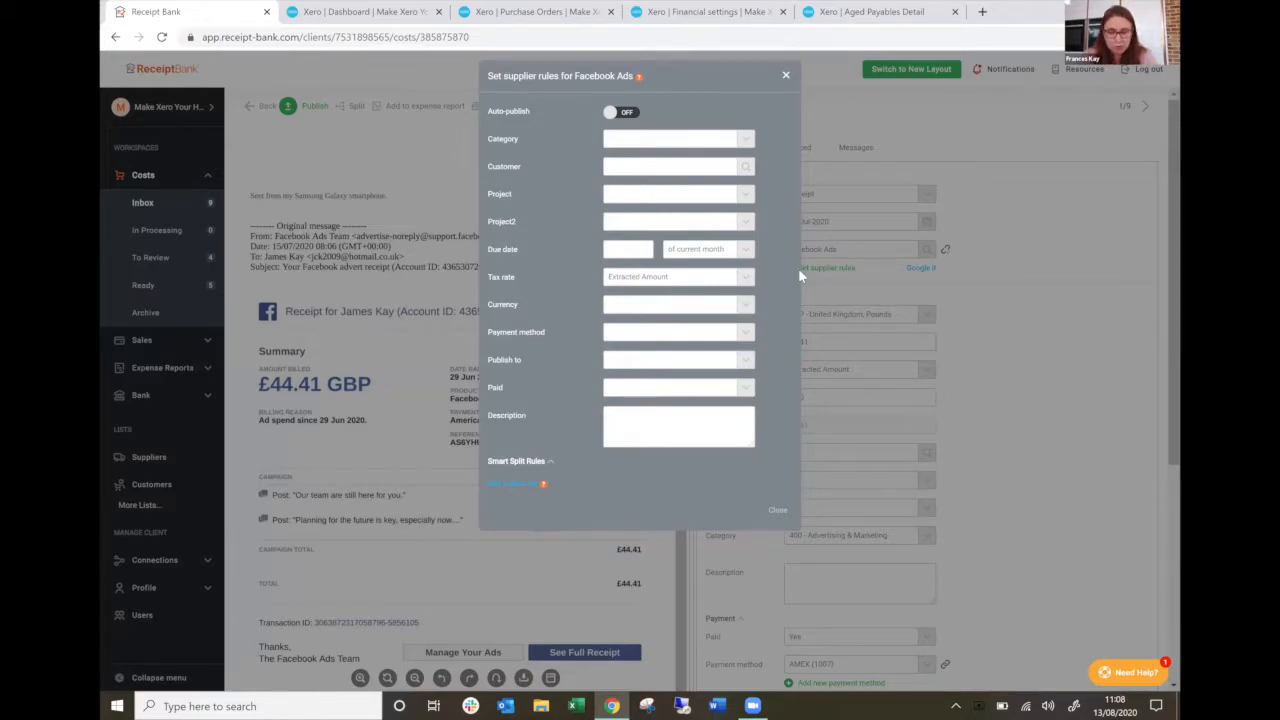
pyautogui.click(610, 113)
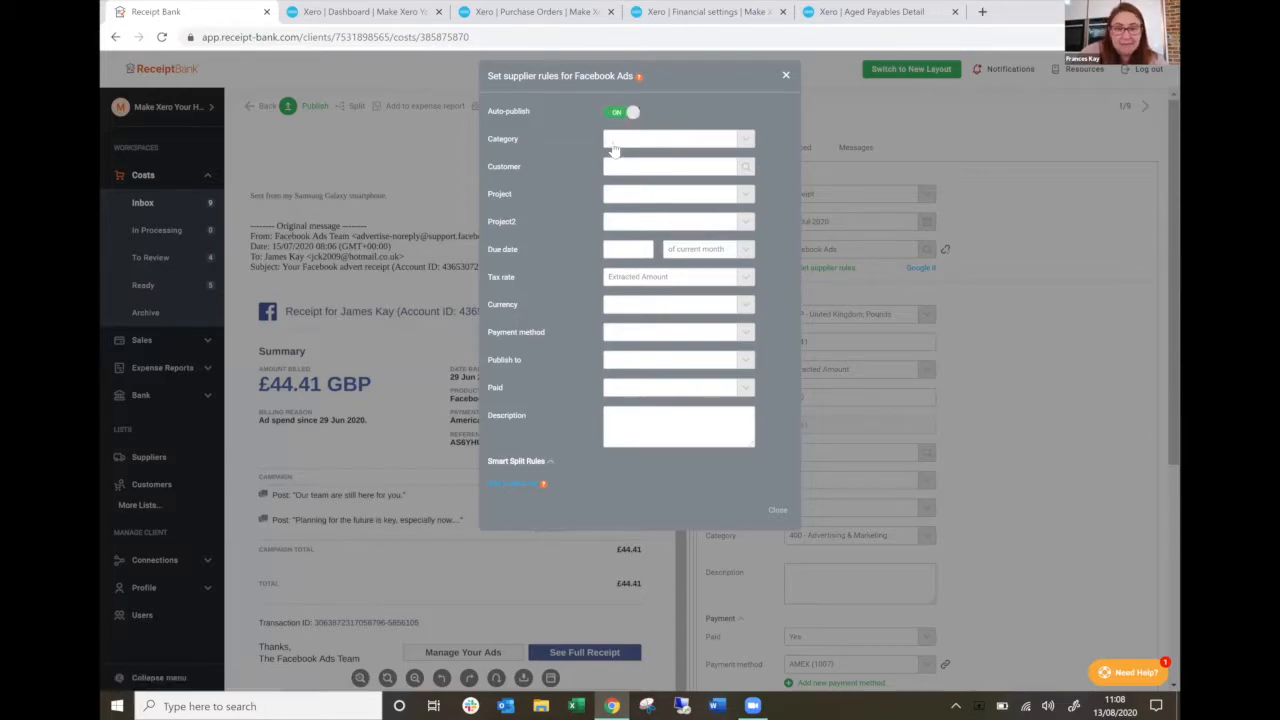
# Set the category in the Facebook Ads supplier rules to 400 - Advertising & Marketing.
pyautogui.click(615, 140)
pyautogui.write('fa')
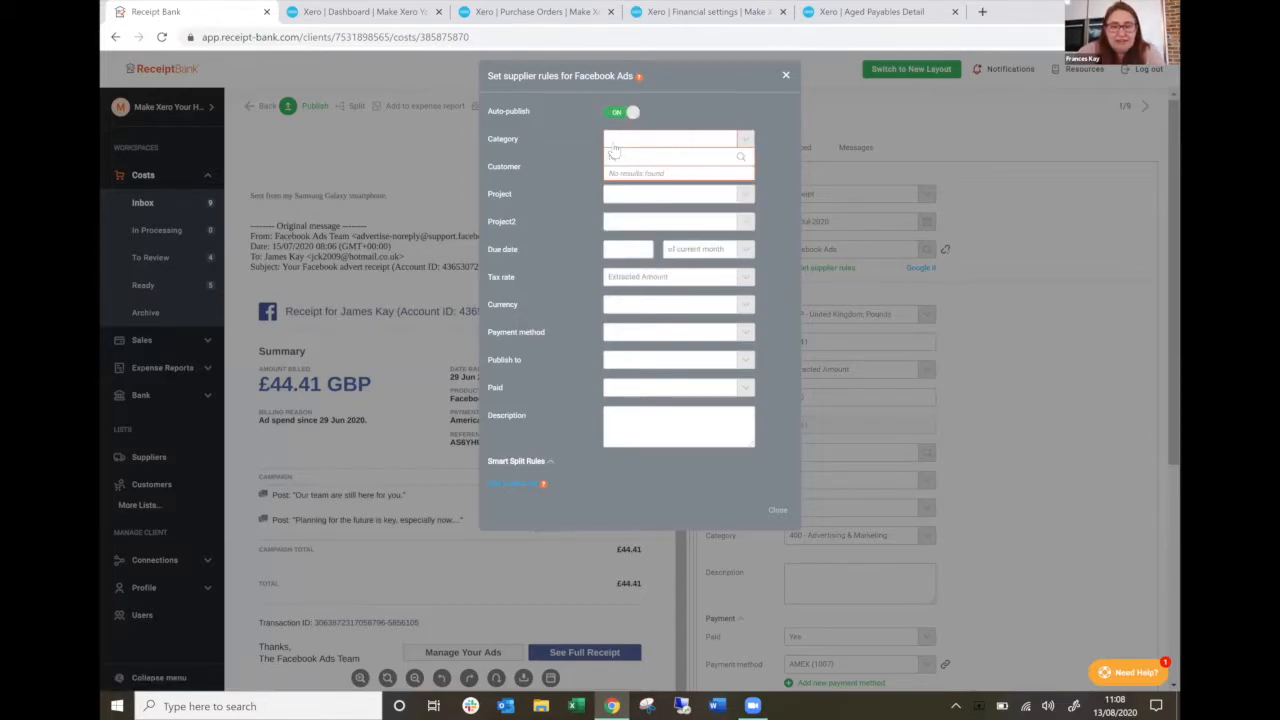
pyautogui.press('BackSpace')
pyautogui.press('BackSpace')
pyautogui.write('adve')
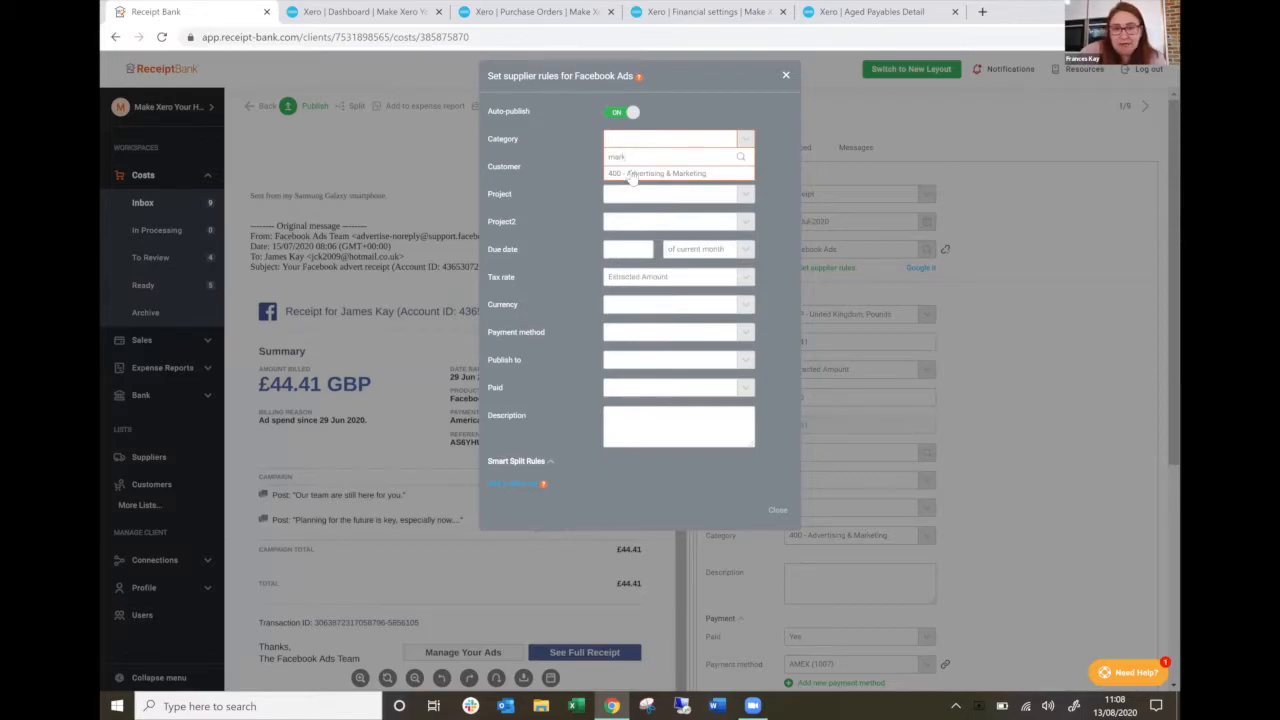
pyautogui.click(627, 174)
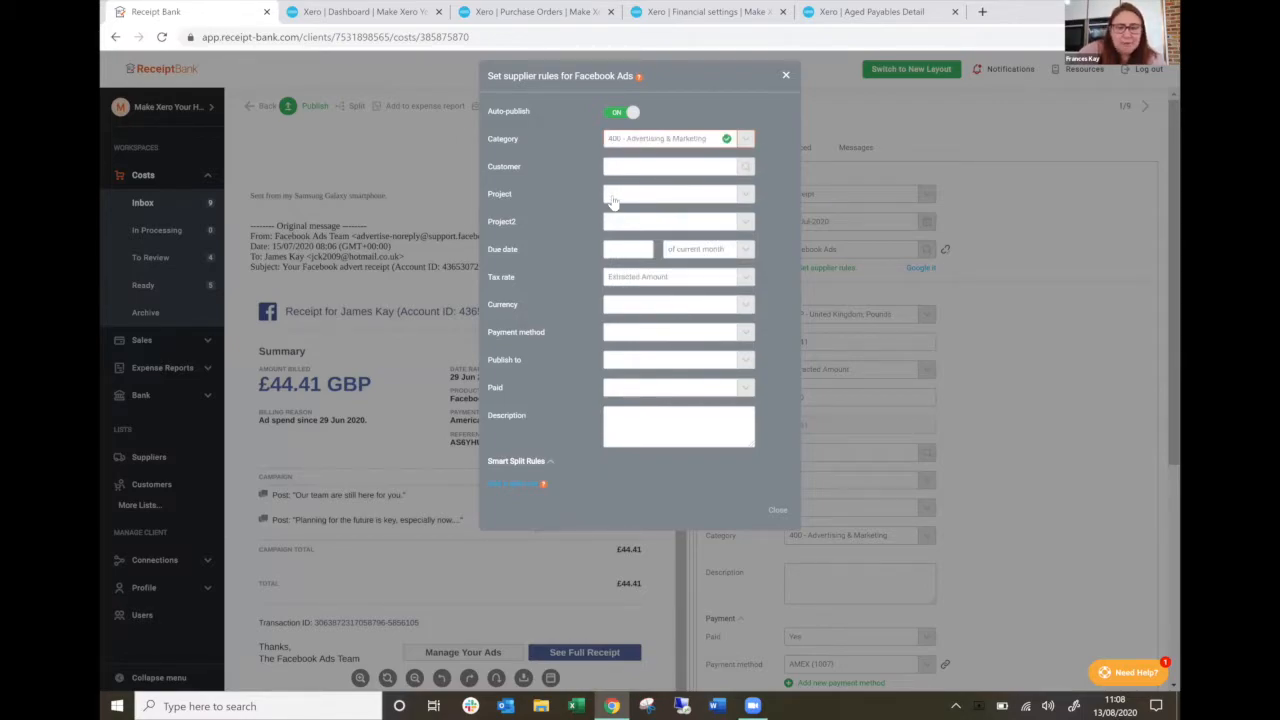
# Assign the Eastside project in the Facebook Ads supplier rules, leaving Project2 empty.
pyautogui.click(611, 198)
pyautogui.click(536, 221)
pyautogui.click(612, 222)
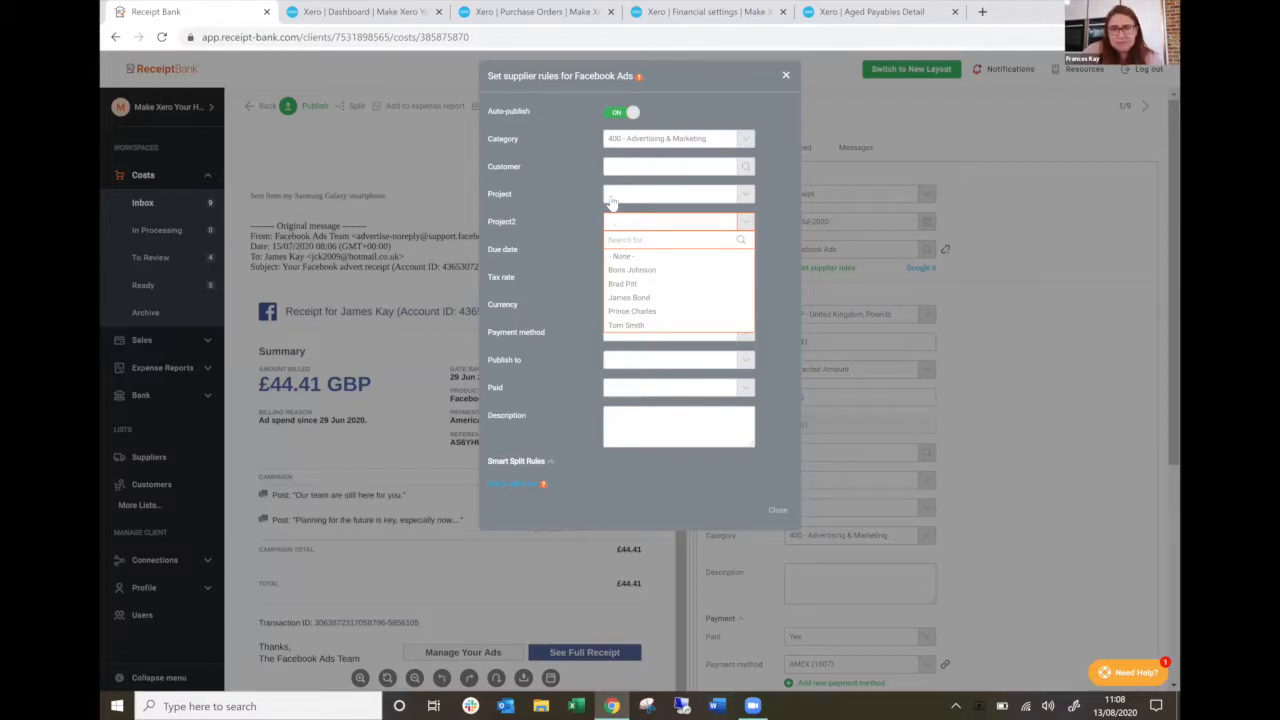
pyautogui.click(610, 196)
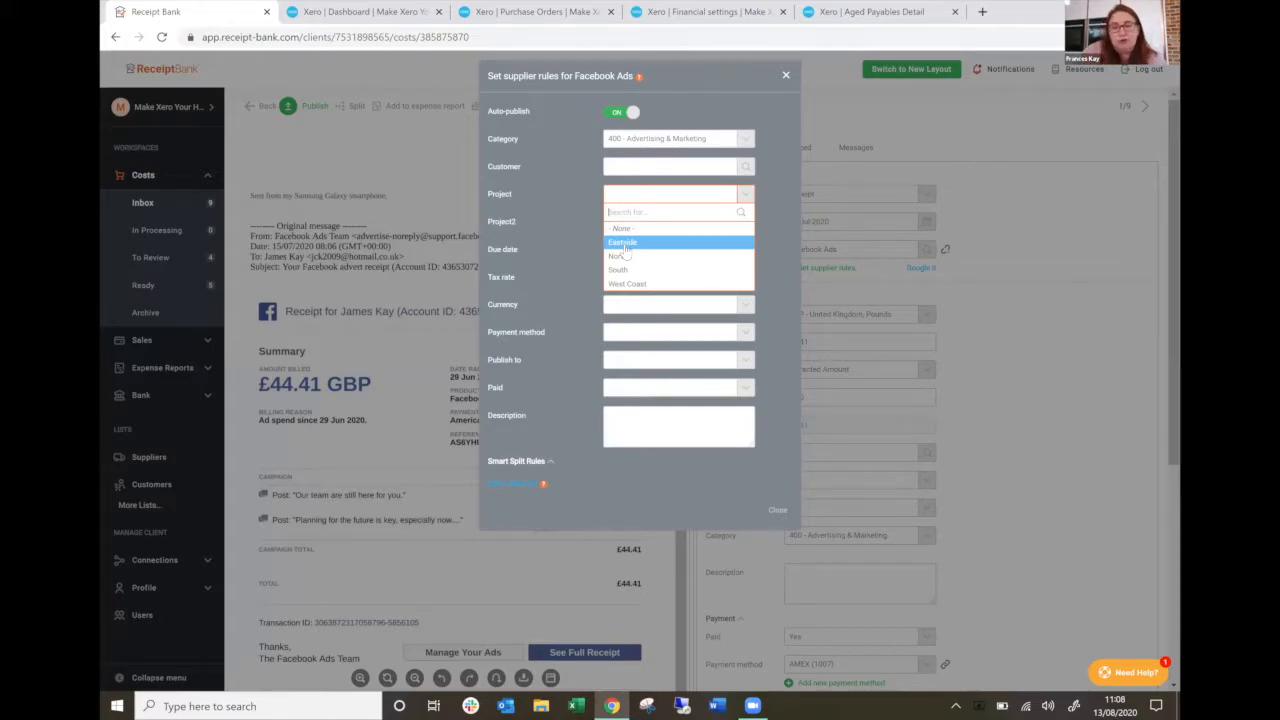
pyautogui.click(622, 244)
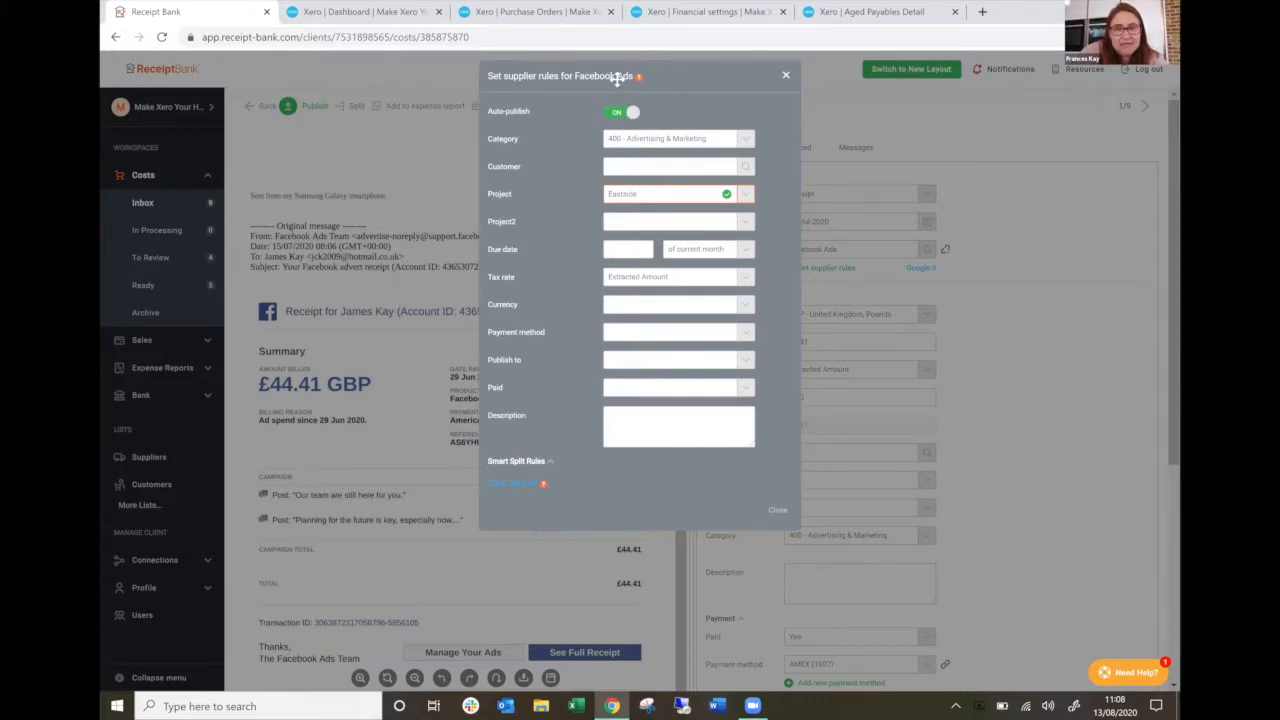
# Set the due date in the Facebook Ads supplier rules to 30 days after the invoice.
pyautogui.moveTo(620, 78); pyautogui.dragTo(678, 125)
pyautogui.click(661, 296)
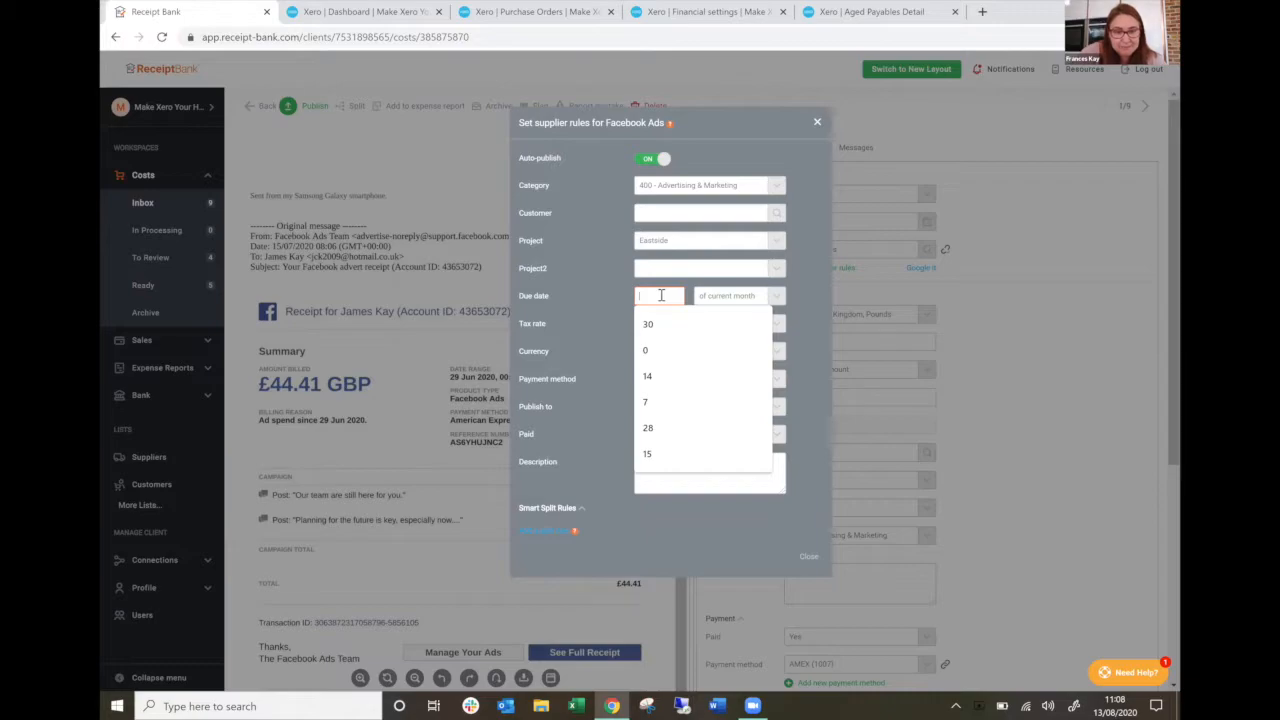
pyautogui.write('0')
pyautogui.press('Tab')
pyautogui.click(738, 298)
pyautogui.click(738, 341)
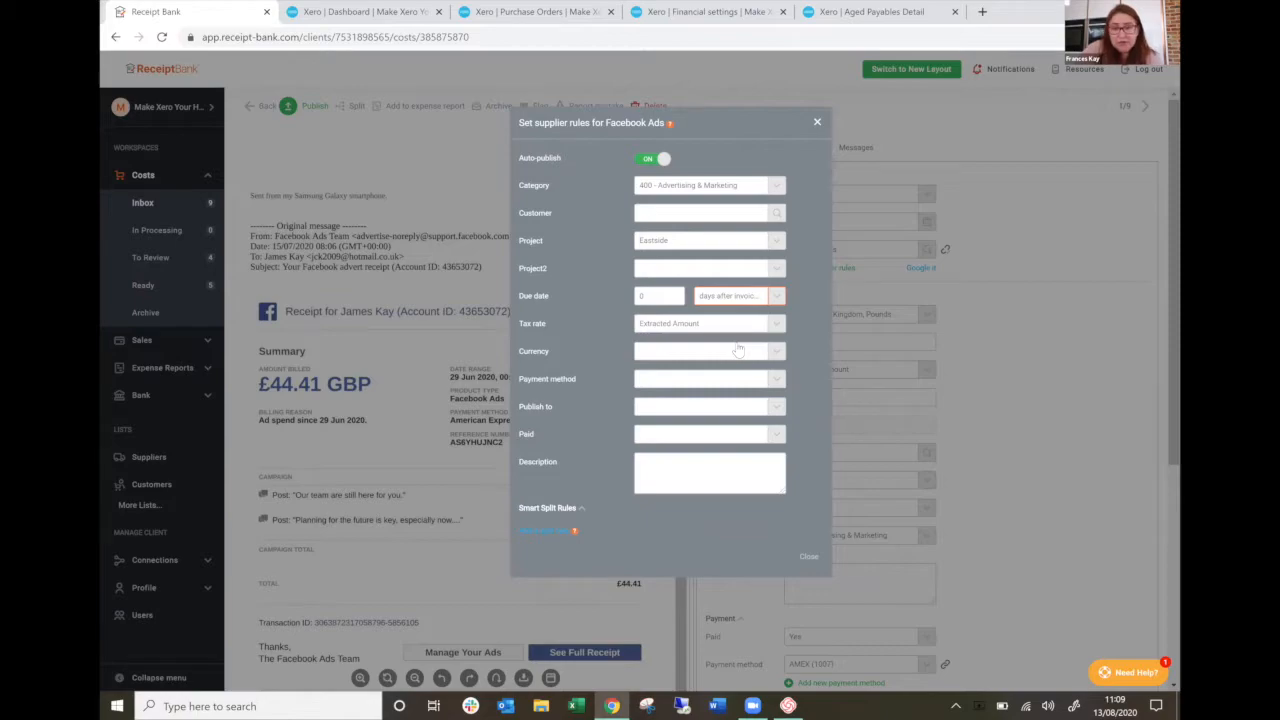
pyautogui.click(645, 297)
pyautogui.write('30')
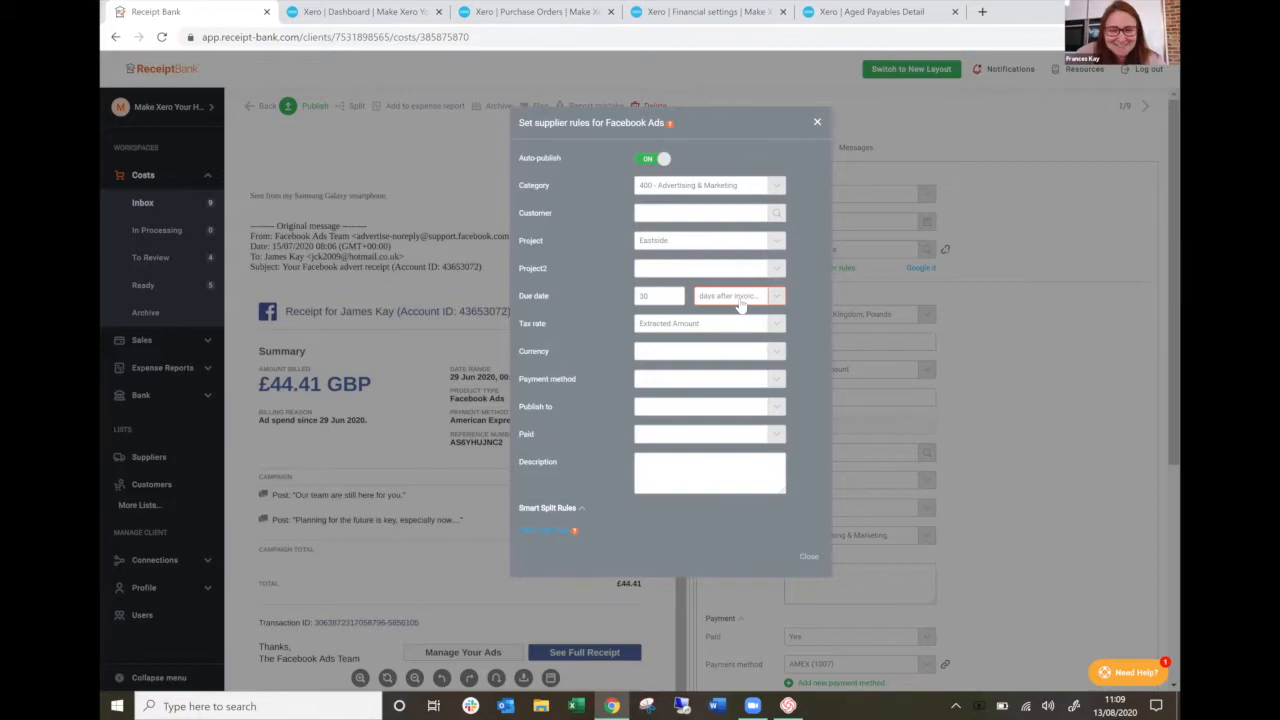
# Set the supplier rules' payment method to the AMEX card and close the rules.
pyautogui.click(656, 380)
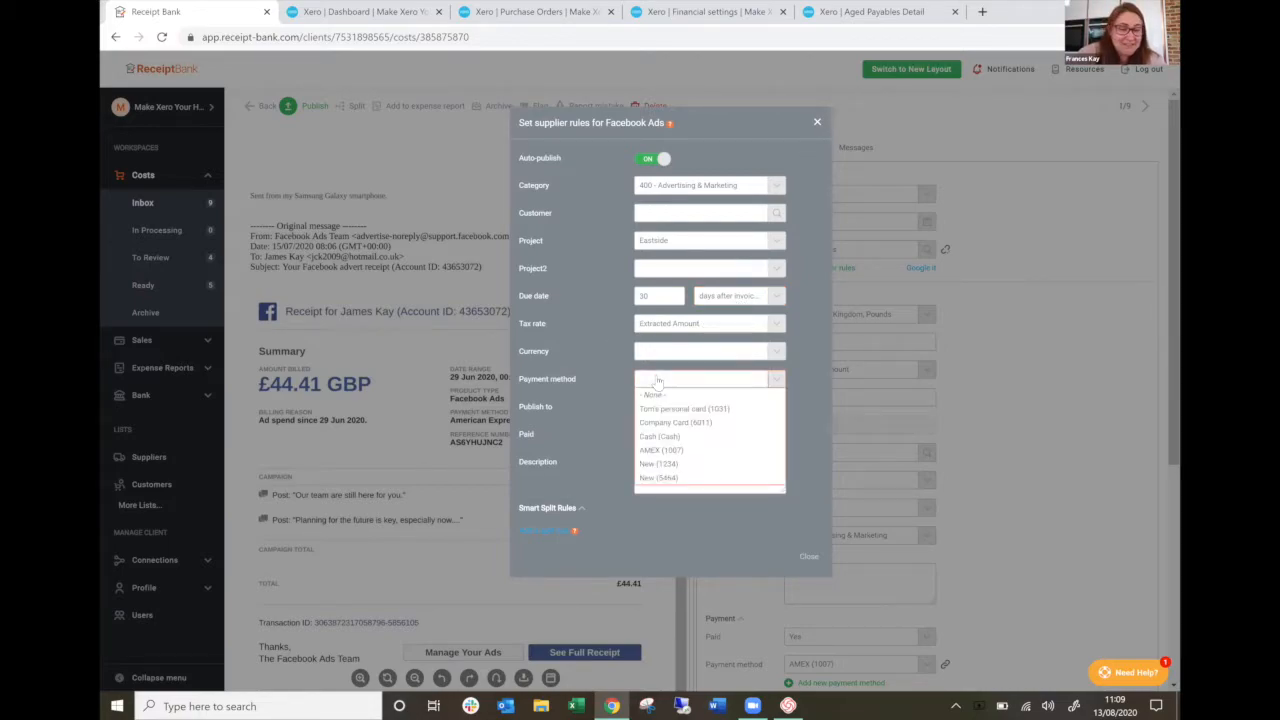
pyautogui.click(668, 452)
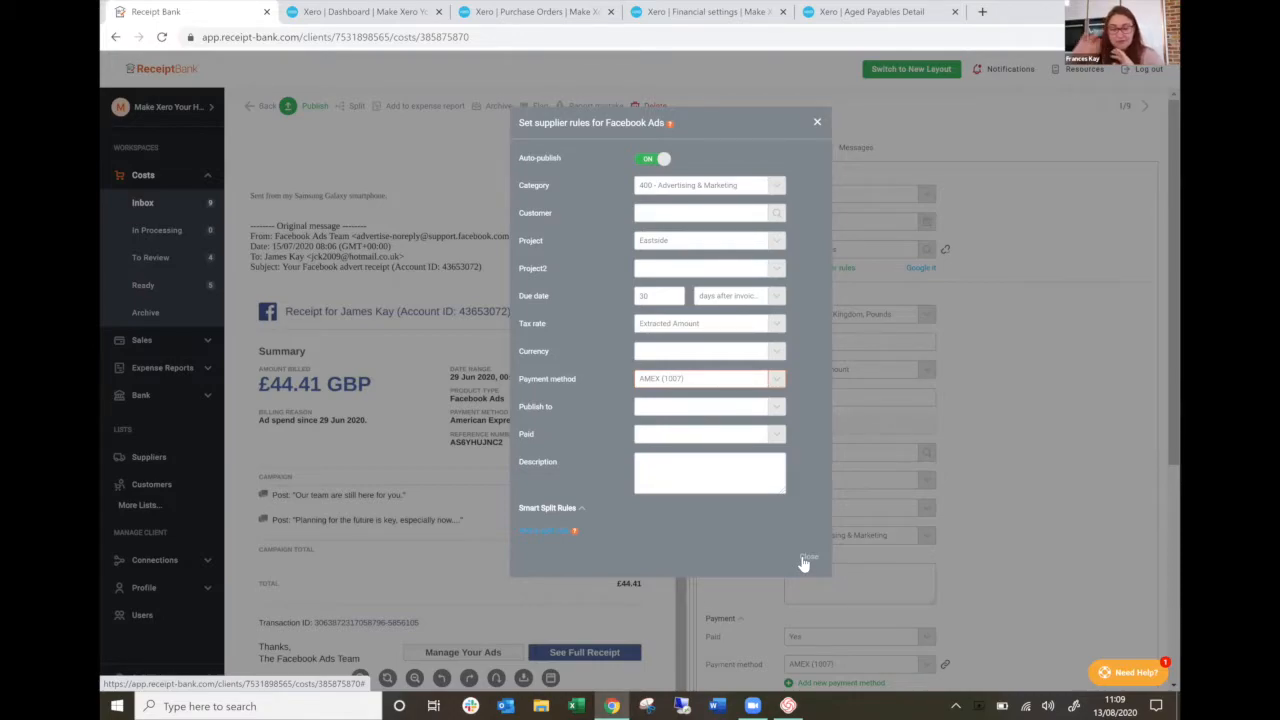
pyautogui.click(806, 558)
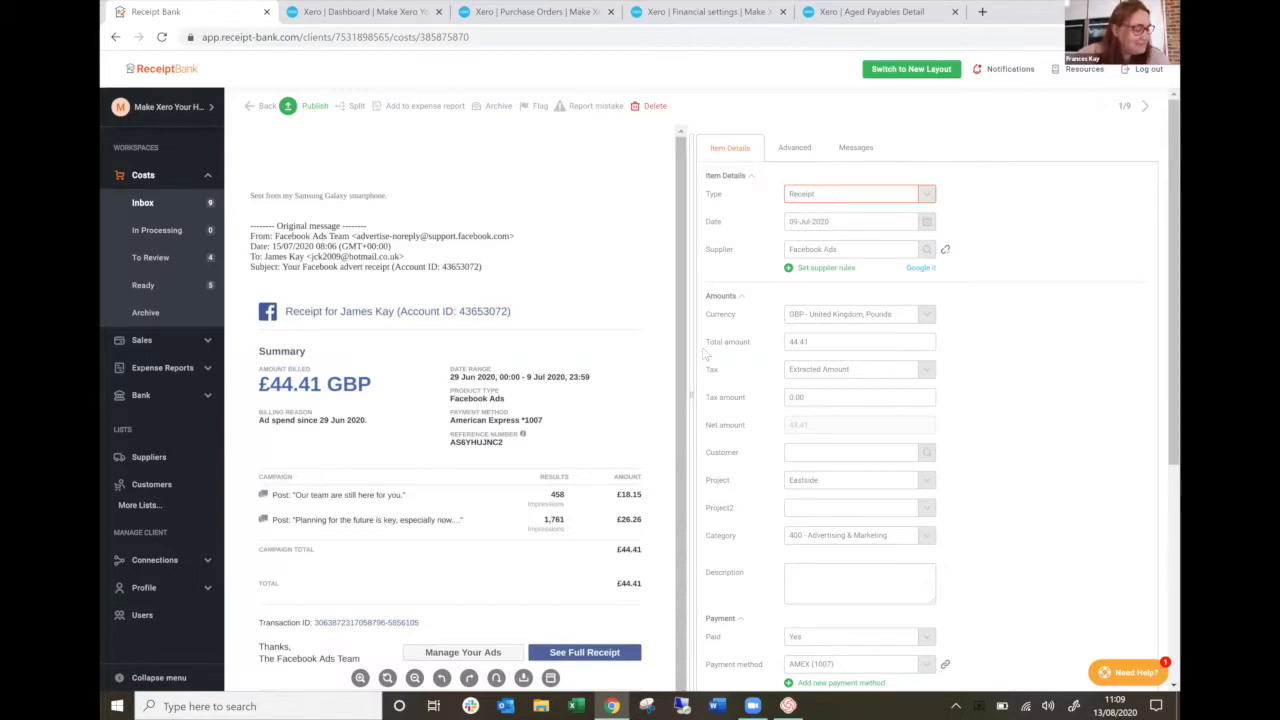
# Open the list of payment methods and examine the reference of the AMEX entry.
pyautogui.click(158, 504)
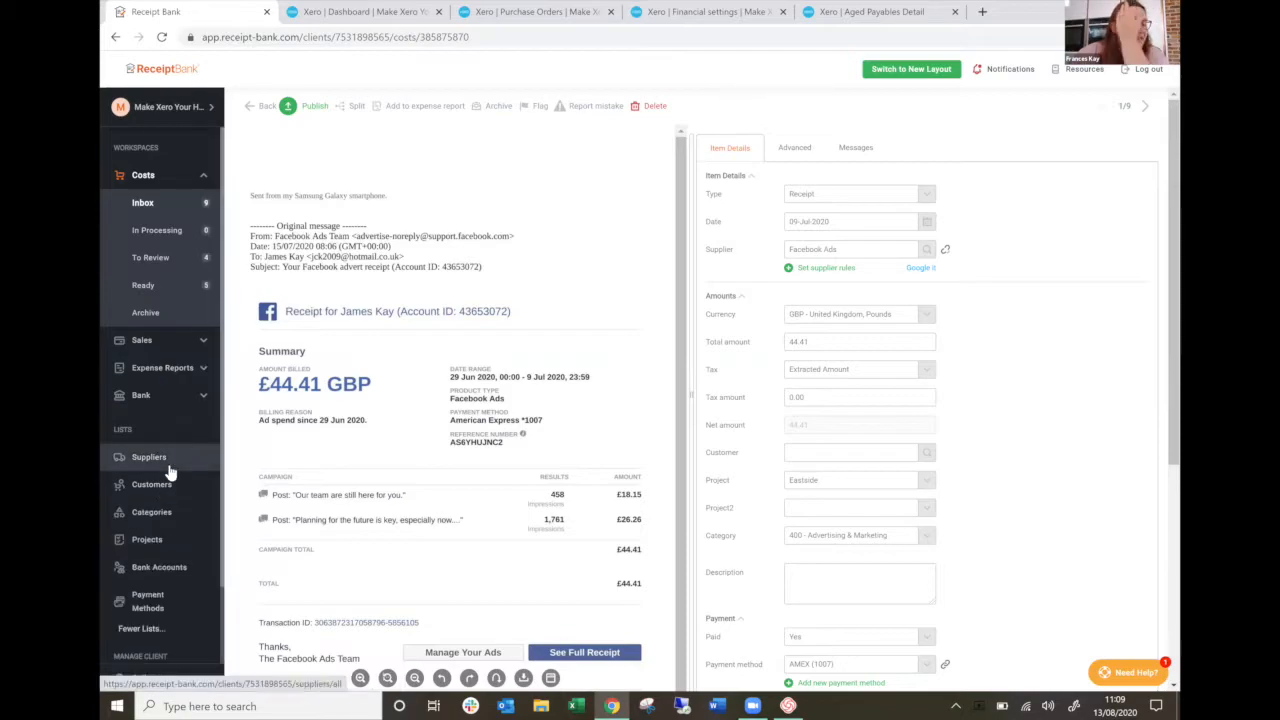
pyautogui.scroll(-1, 168, 468)
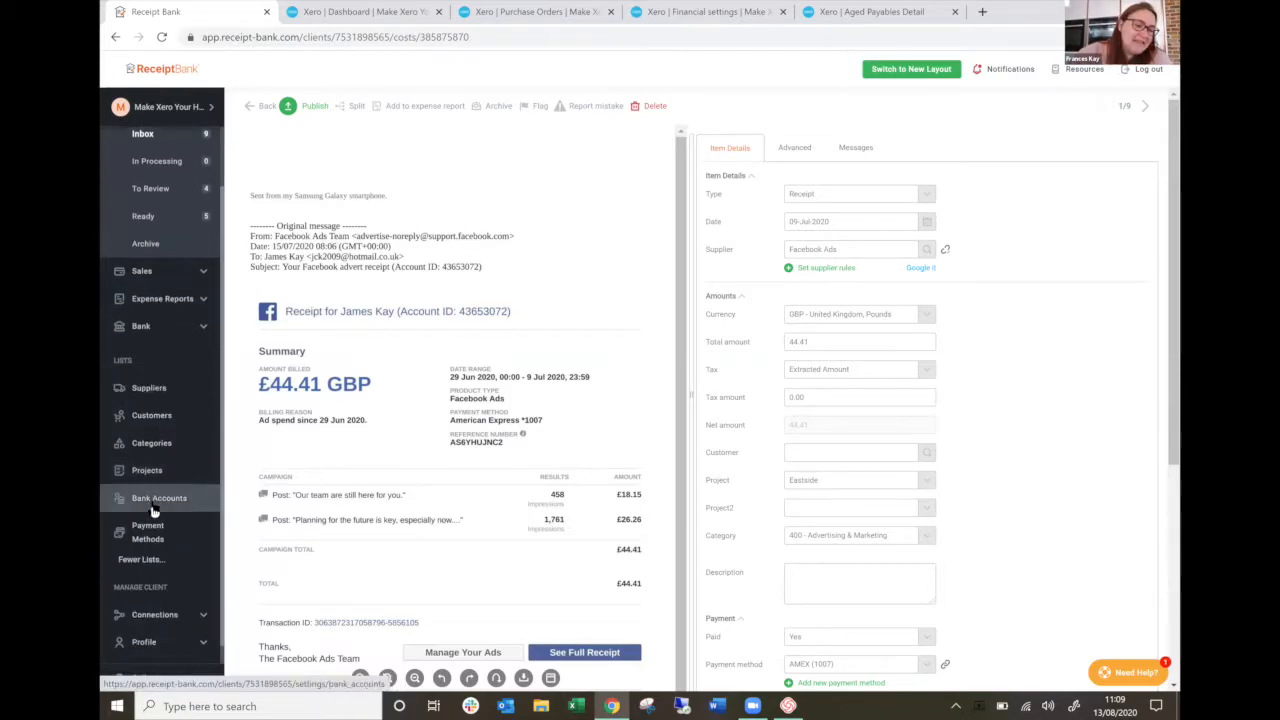
pyautogui.click(148, 530)
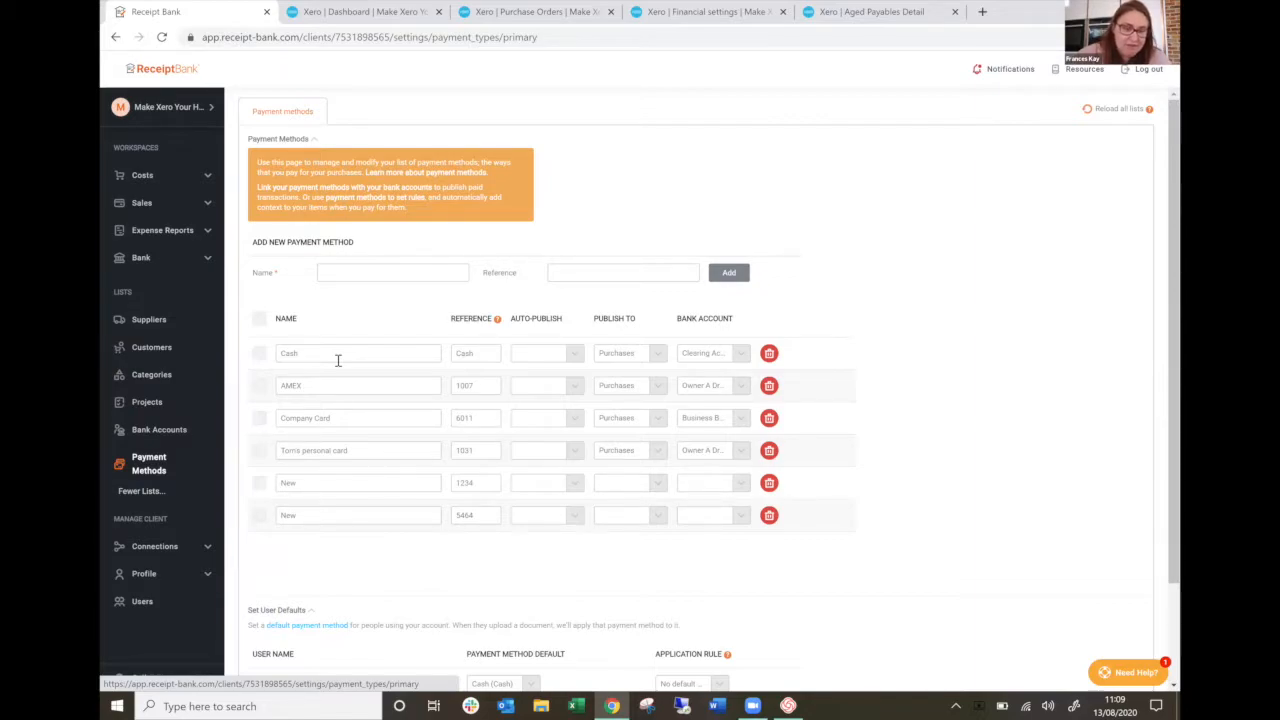
pyautogui.click(479, 388)
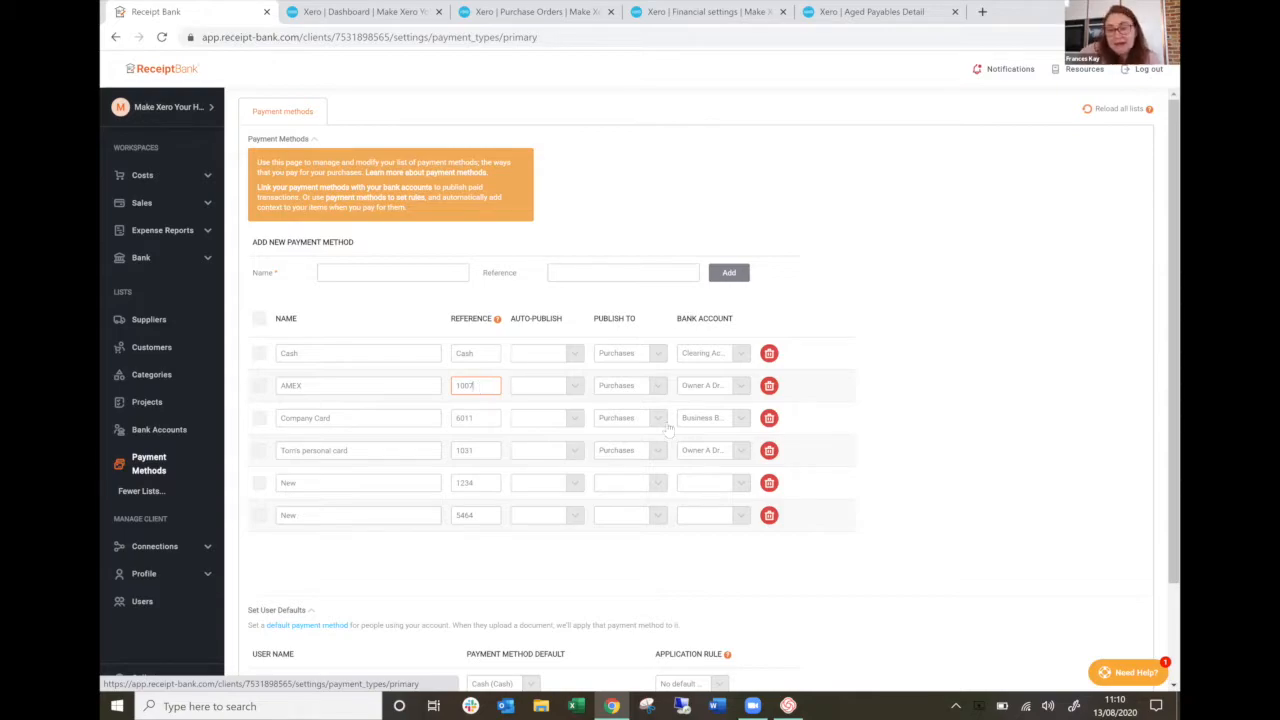
# Examine the bank account options for the Company Card and AMEX payment methods without changing the selections.
pyautogui.click(743, 418)
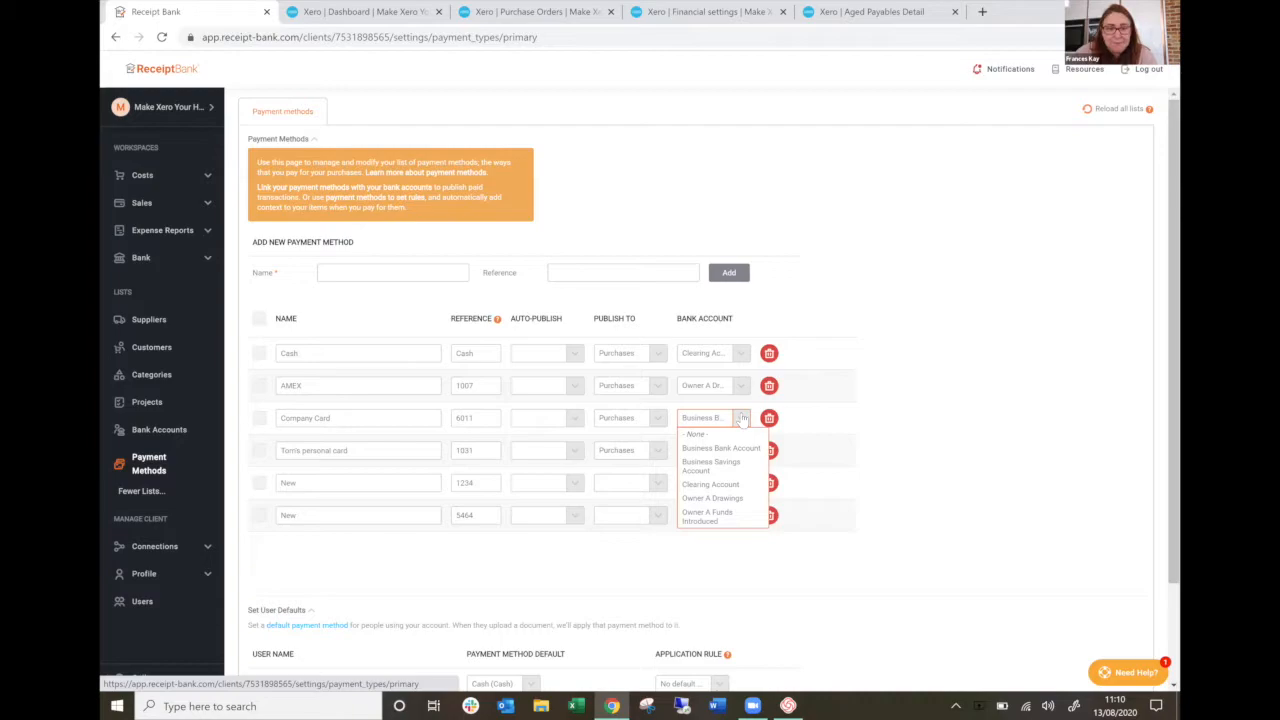
pyautogui.click(743, 418)
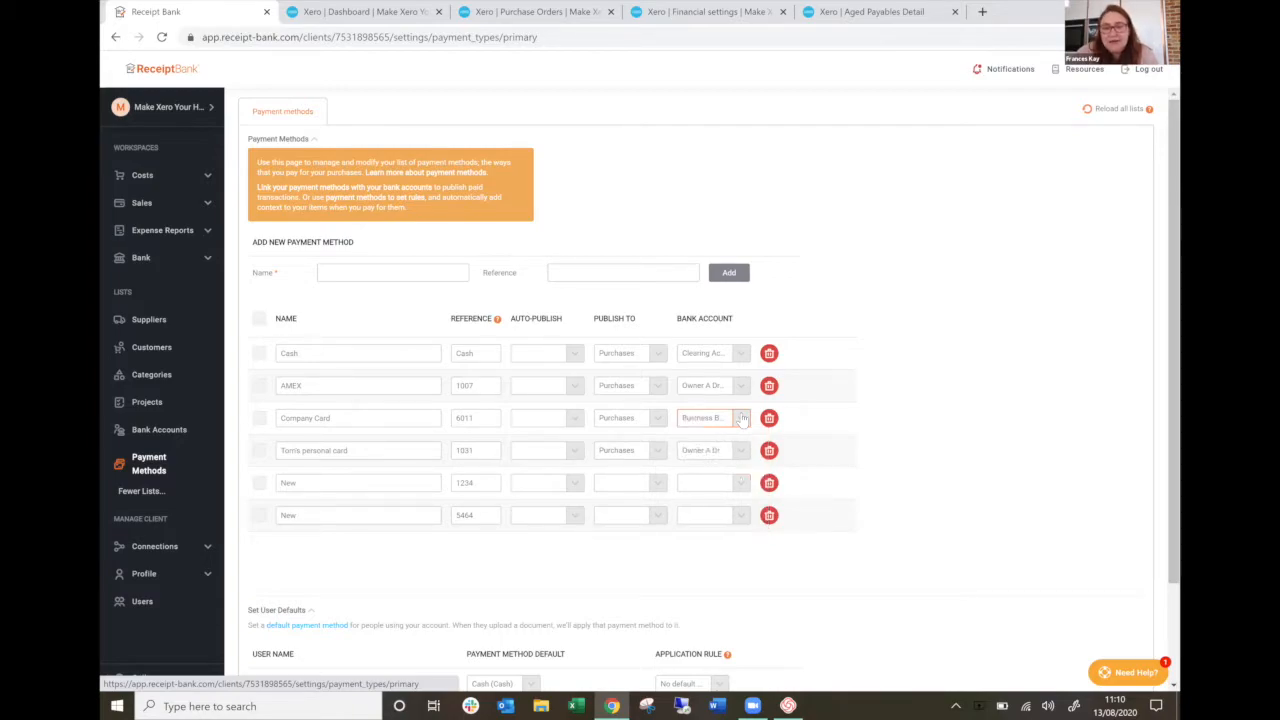
pyautogui.click(743, 388)
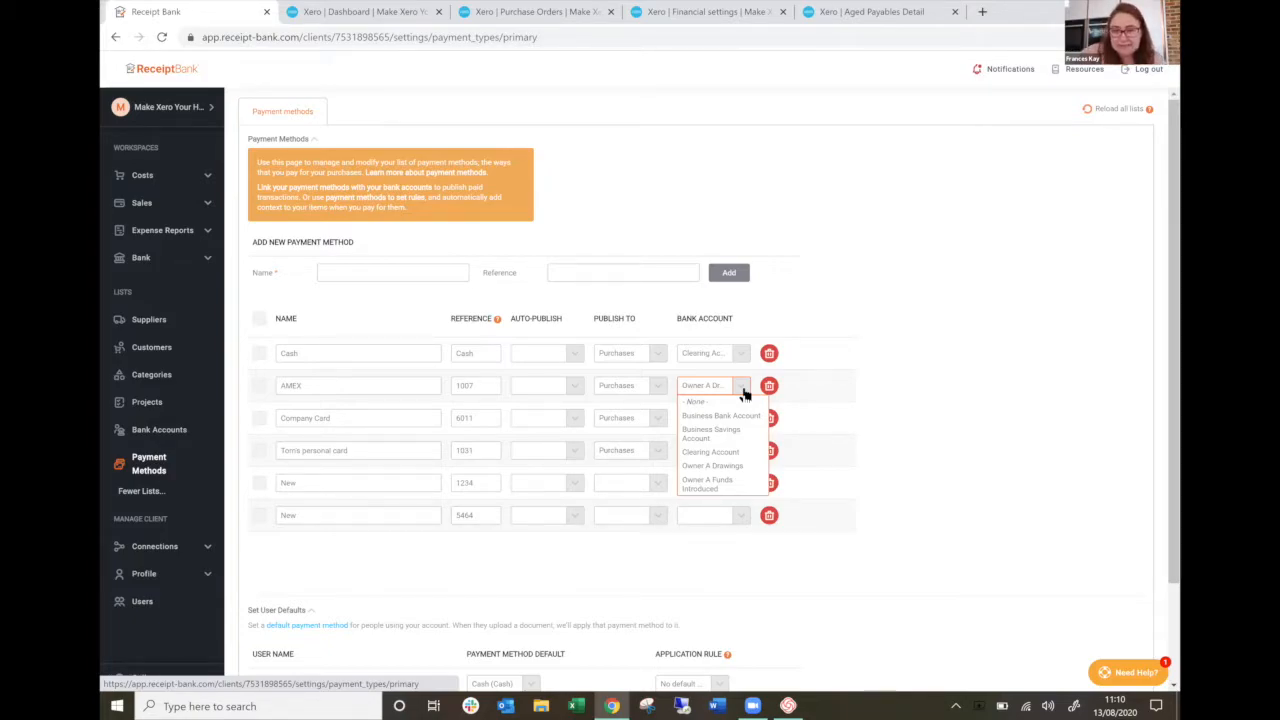
pyautogui.click(810, 396)
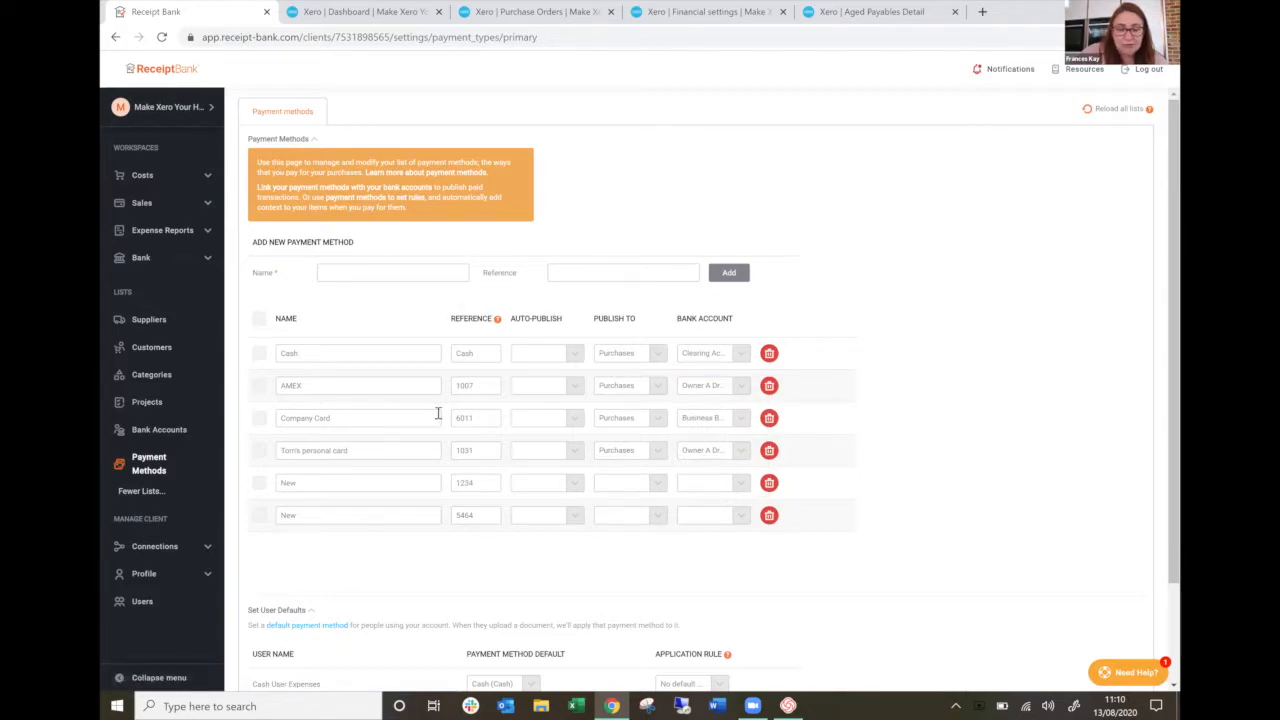
# In the user defaults, set the last listed user's default payment method to AMEX (1007) and review the Cash User Expenses entry.
pyautogui.scroll(-1, 438, 413)
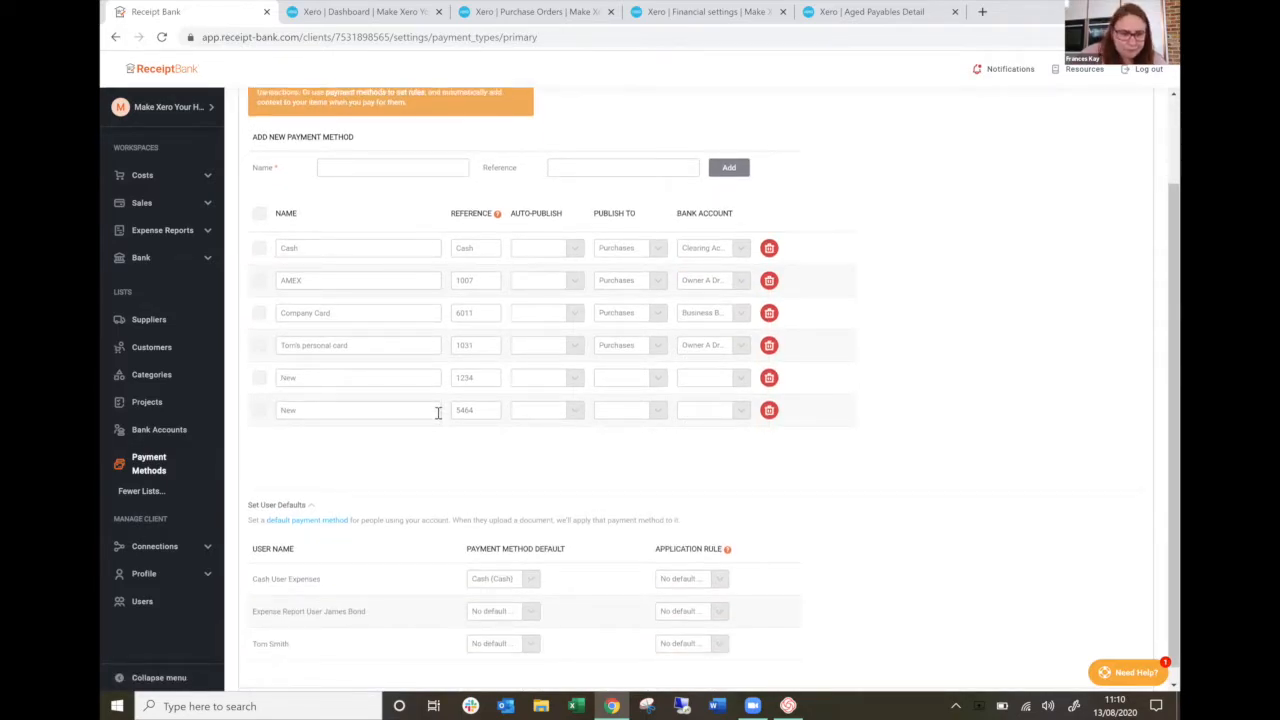
pyautogui.scroll(-1, 438, 416)
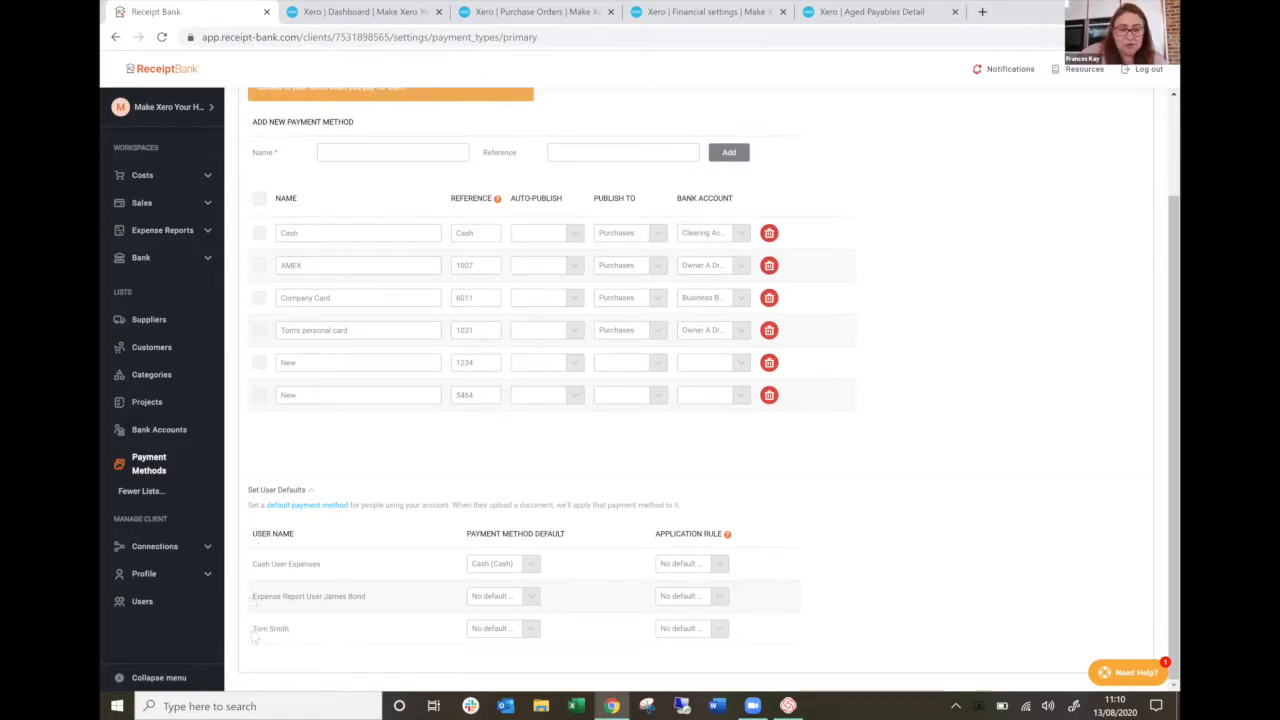
pyautogui.tripleClick(343, 650)
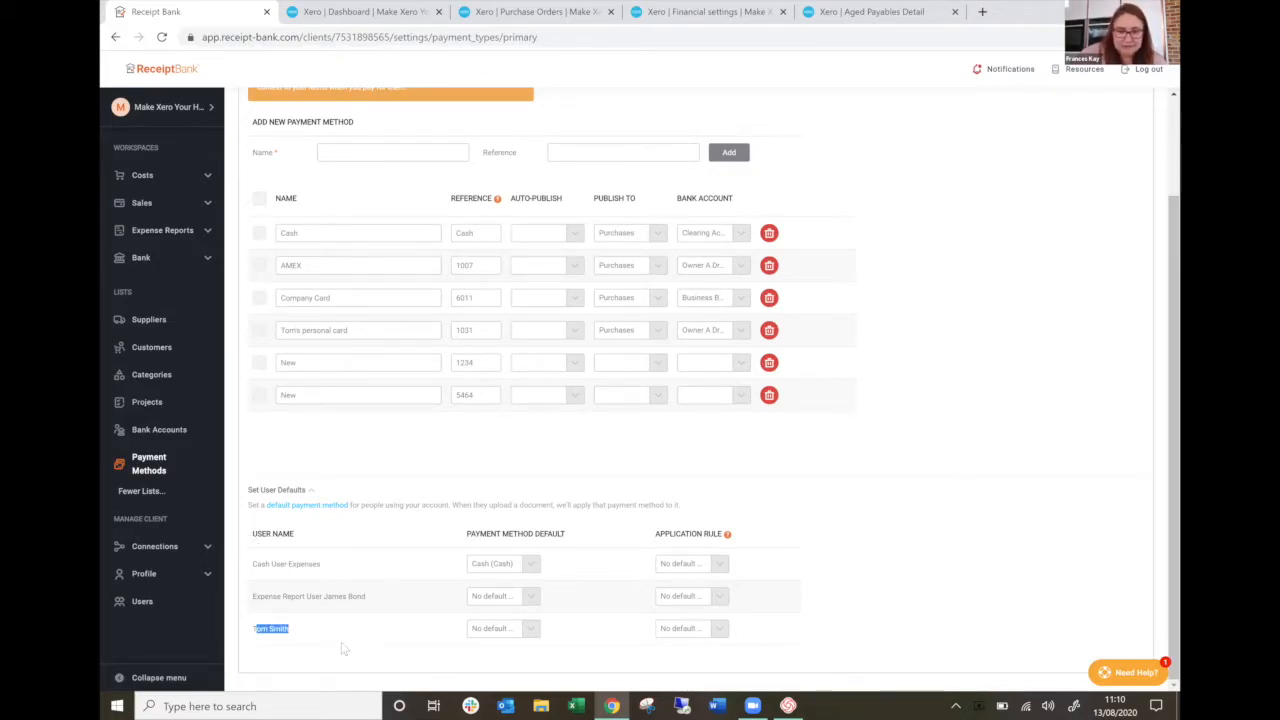
pyautogui.click(623, 502)
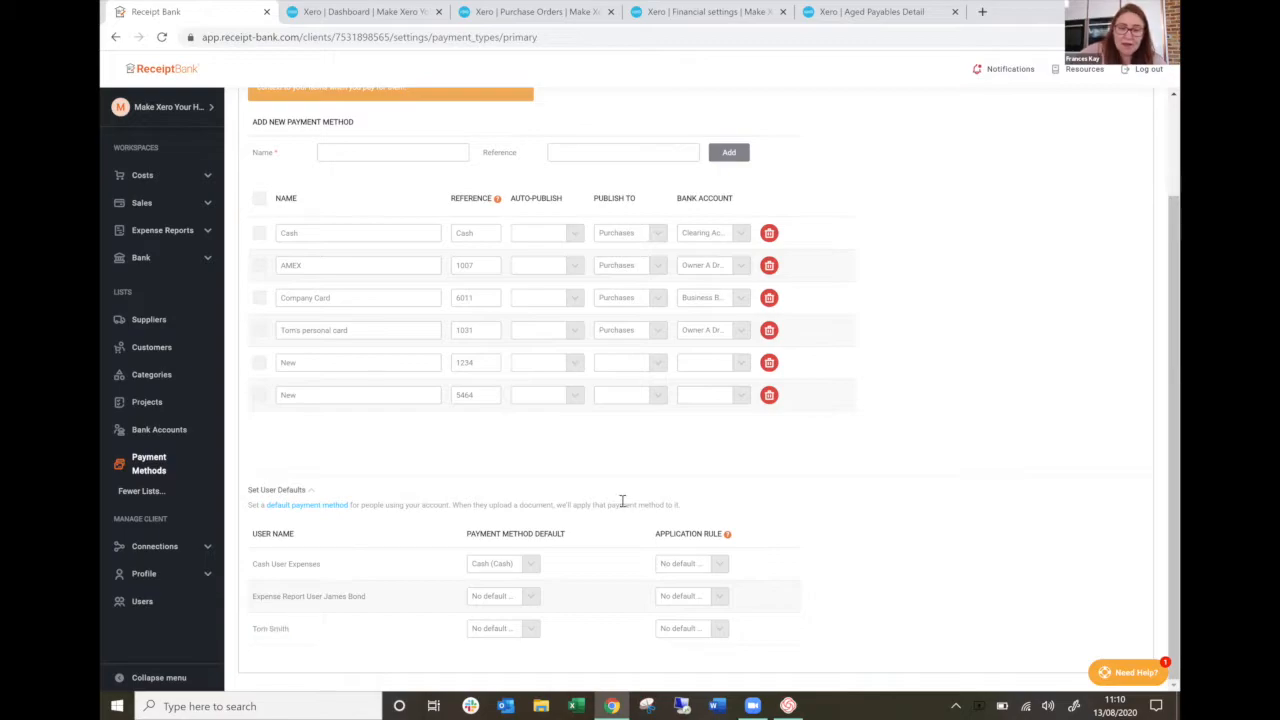
pyautogui.click(505, 628)
pyautogui.click(511, 672)
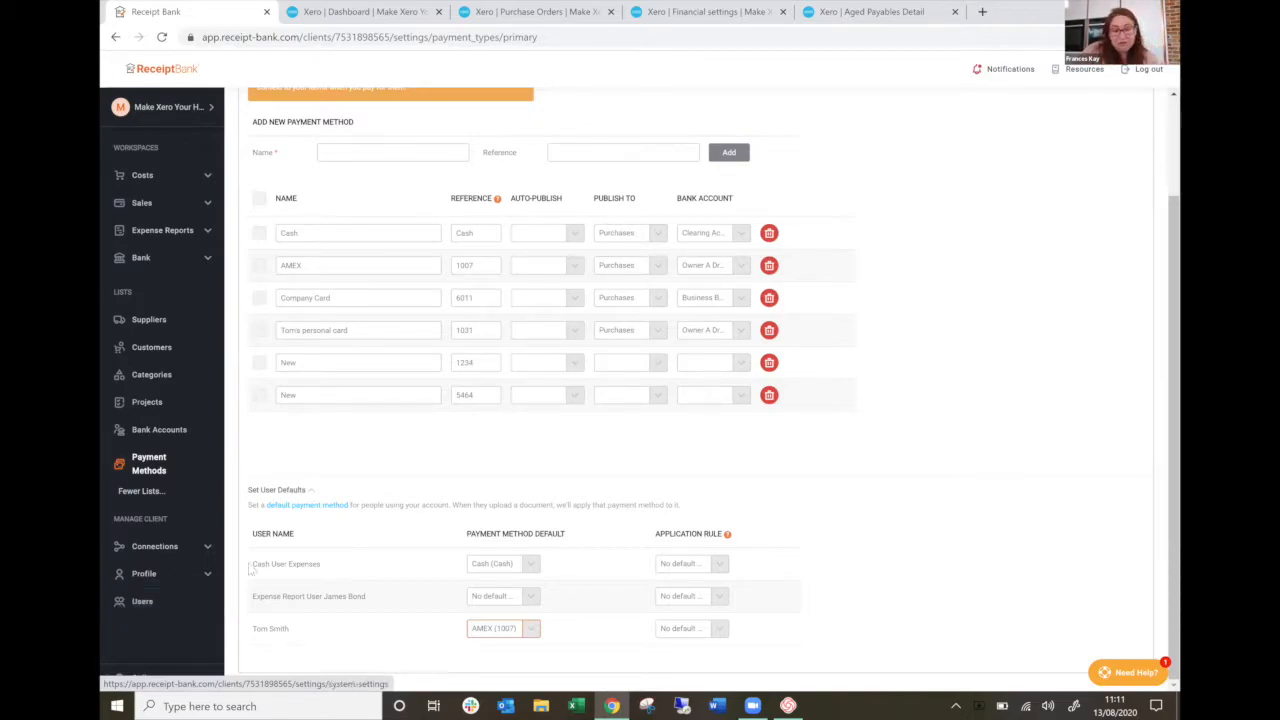
pyautogui.tripleClick(355, 573)
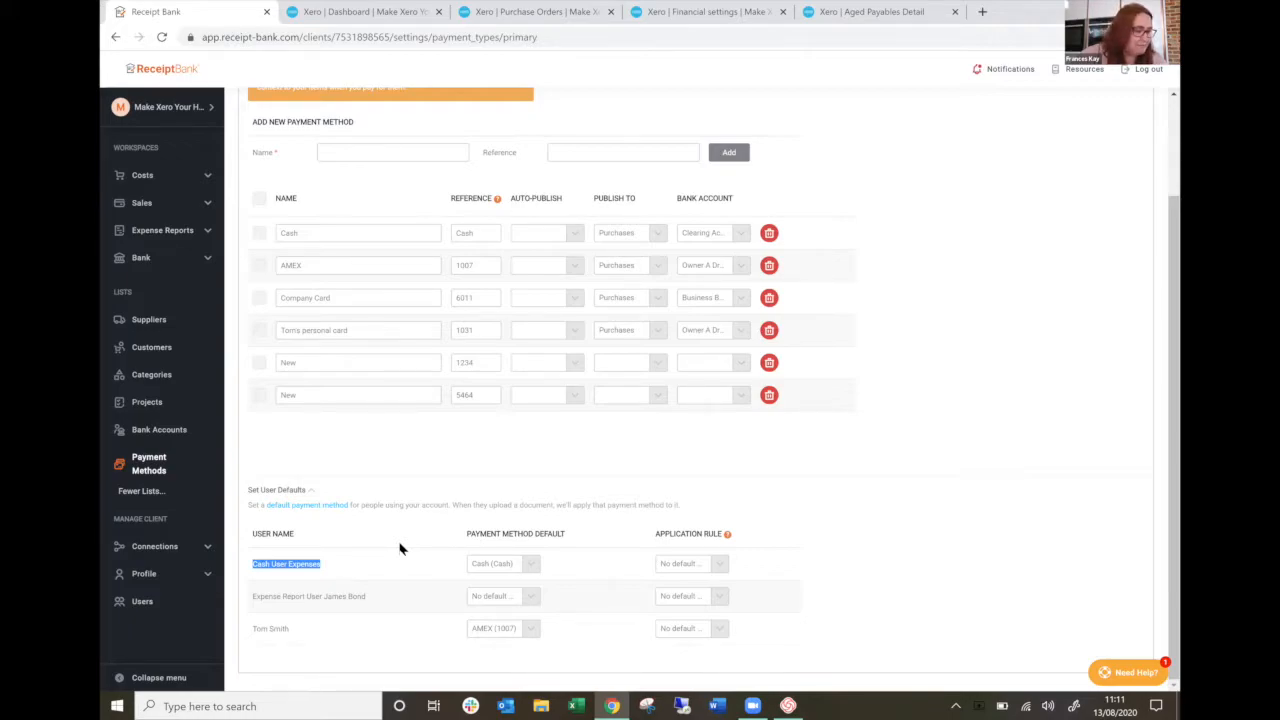
# Open the projects list and examine the project names and the default projects assigned to each user.
pyautogui.click(150, 405)
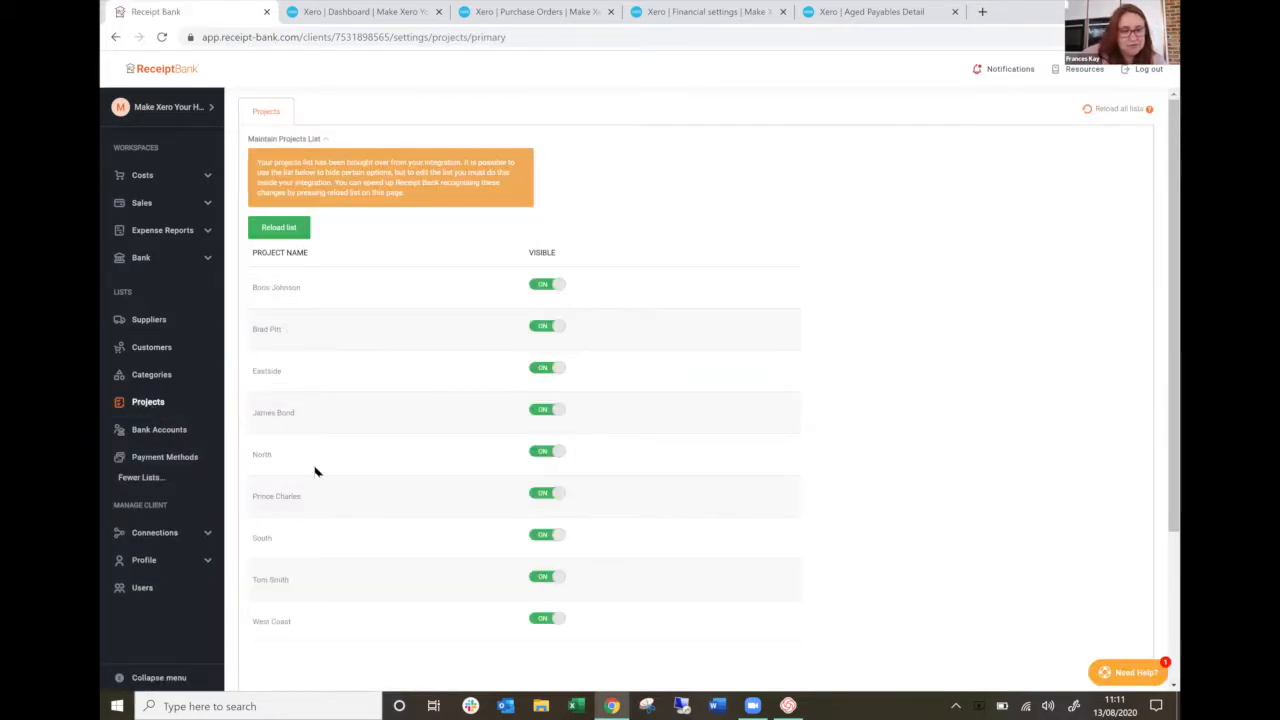
pyautogui.scroll(-2, 315, 471)
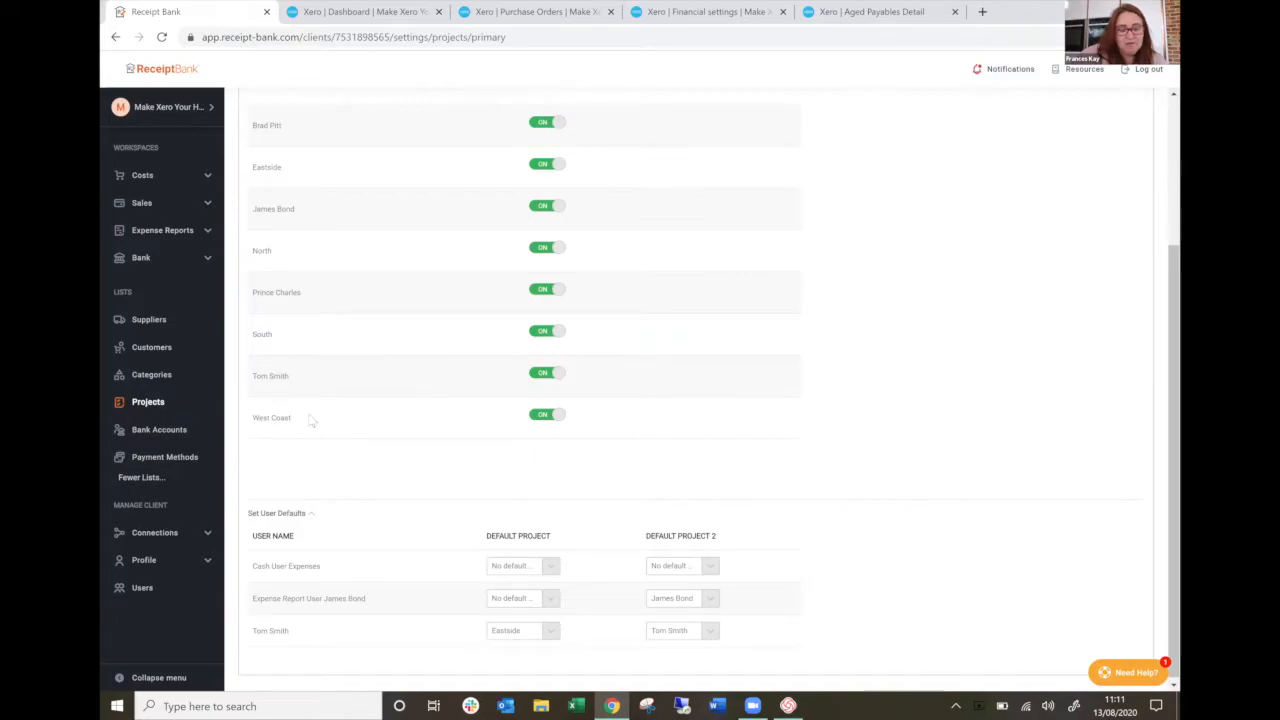
pyautogui.scroll(1, 304, 374)
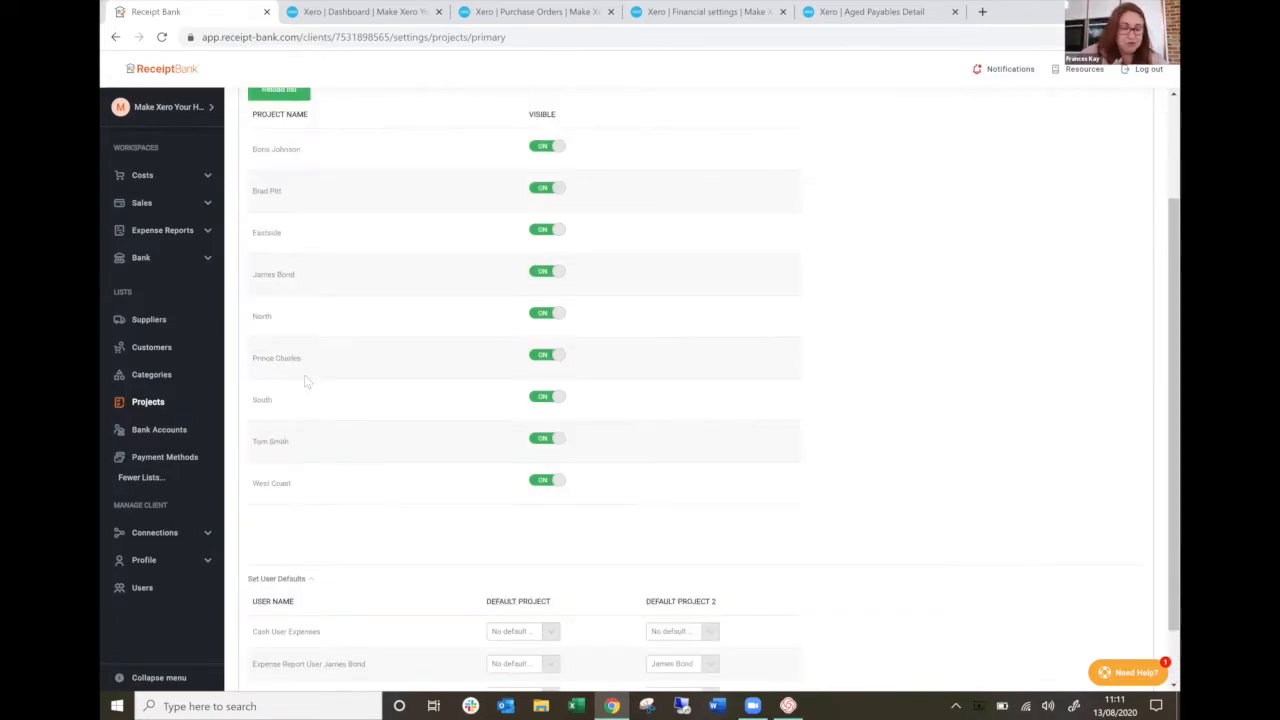
pyautogui.scroll(-1, 306, 381)
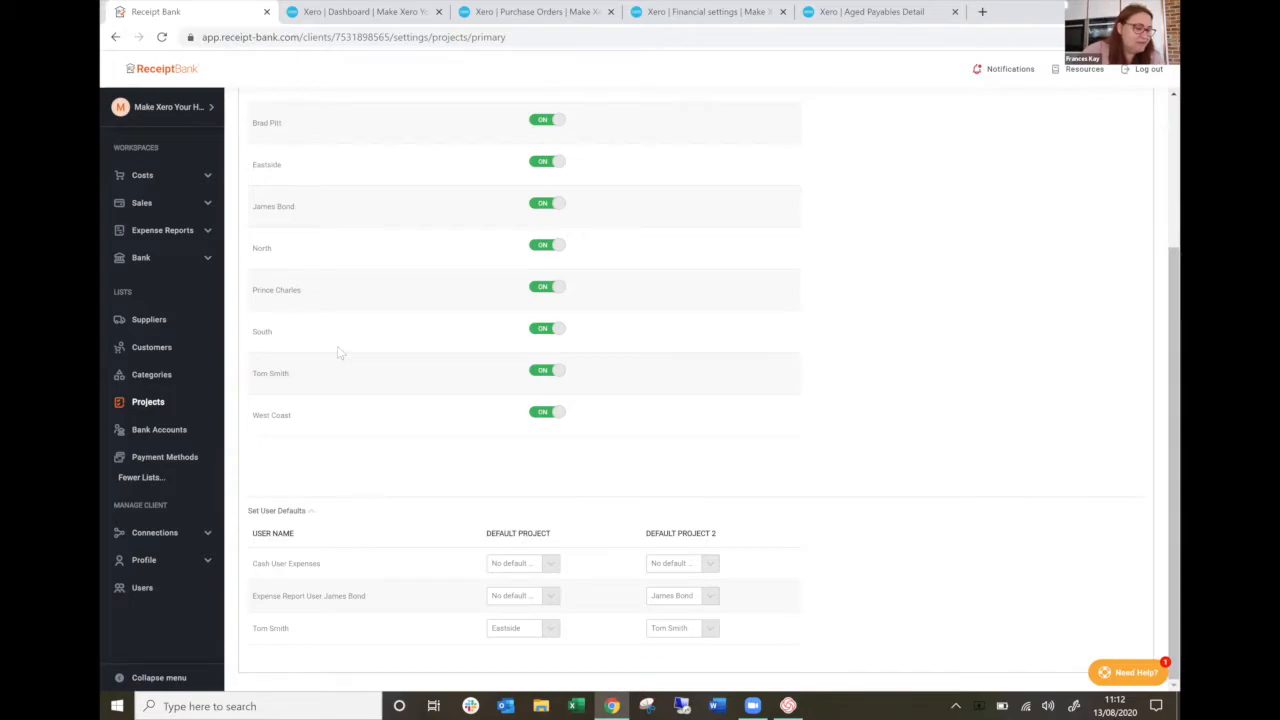
# Open the 14-Aug-20 expense report from the inbox and categorise its The Dog House Bar receipt as 424 - Entertainment - 0%.
pyautogui.click(152, 241)
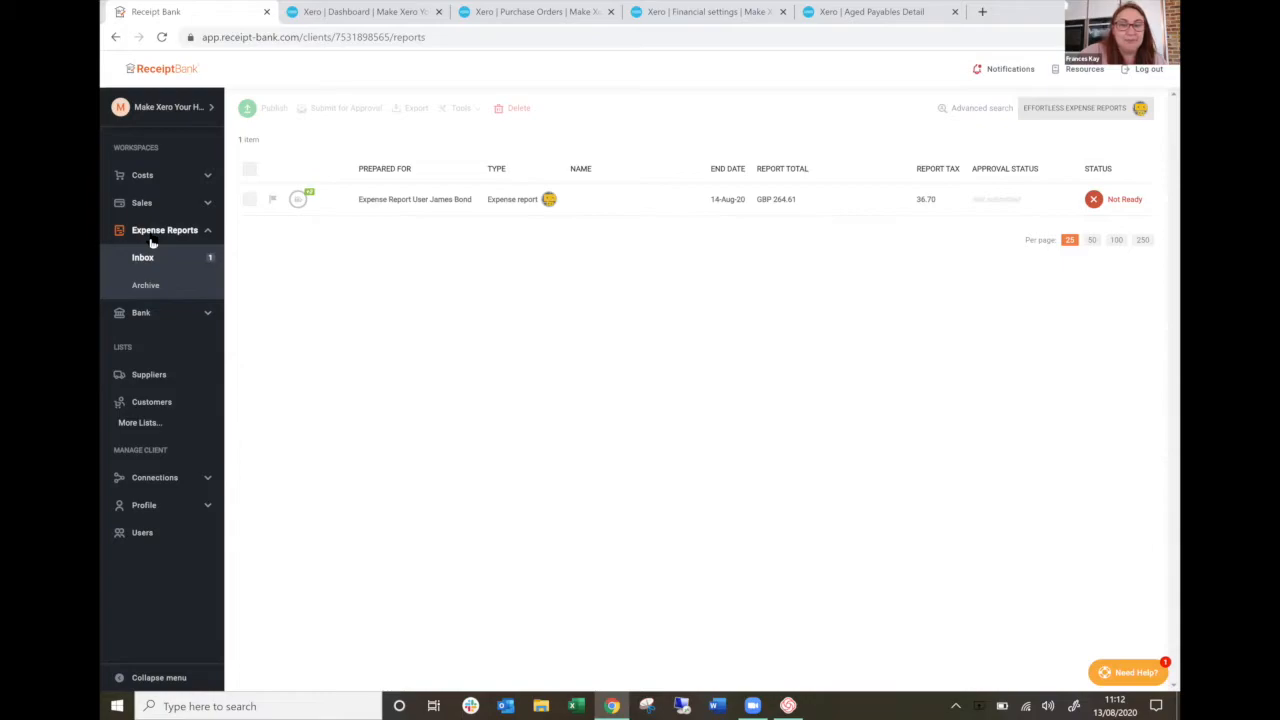
pyautogui.click(380, 201)
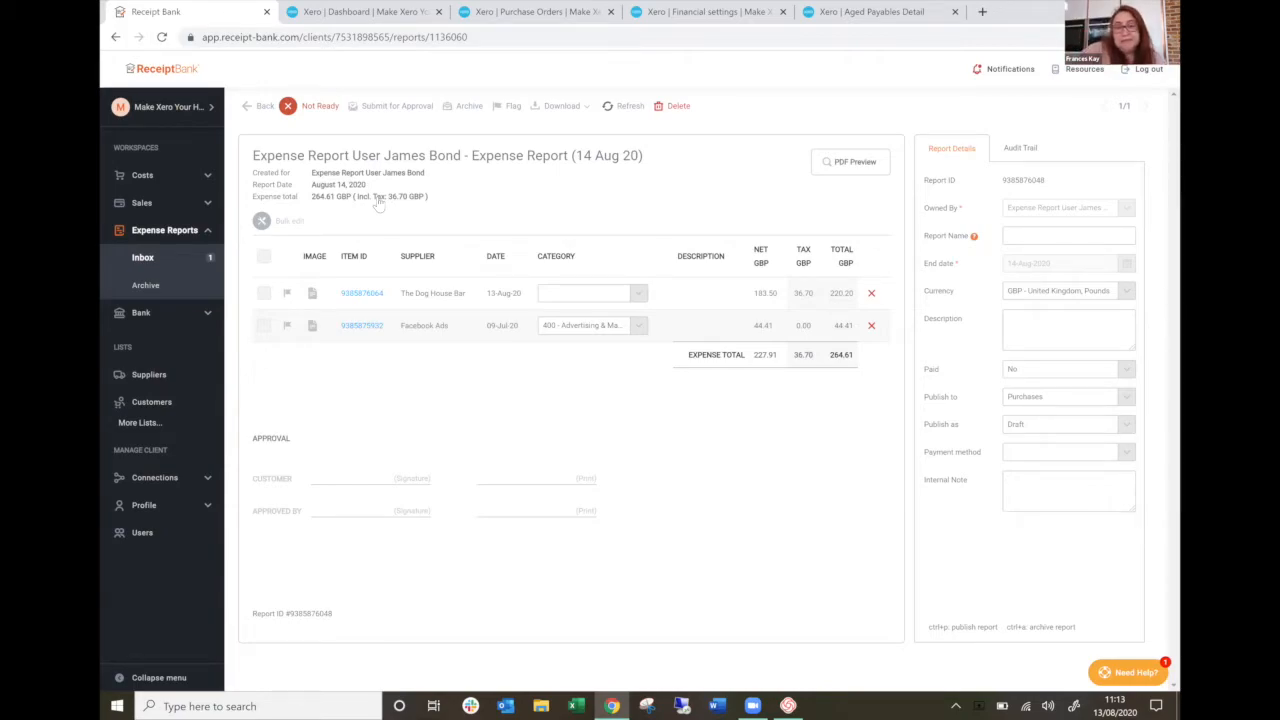
pyautogui.click(361, 295)
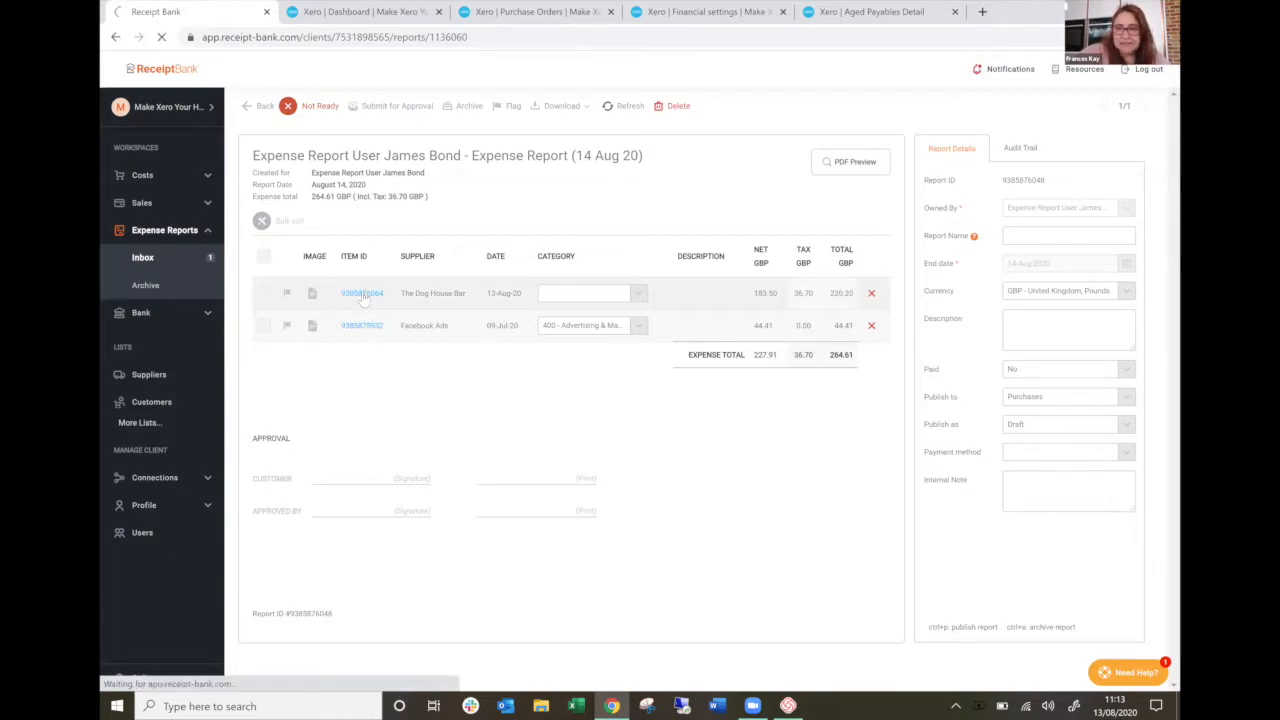
pyautogui.click(795, 572)
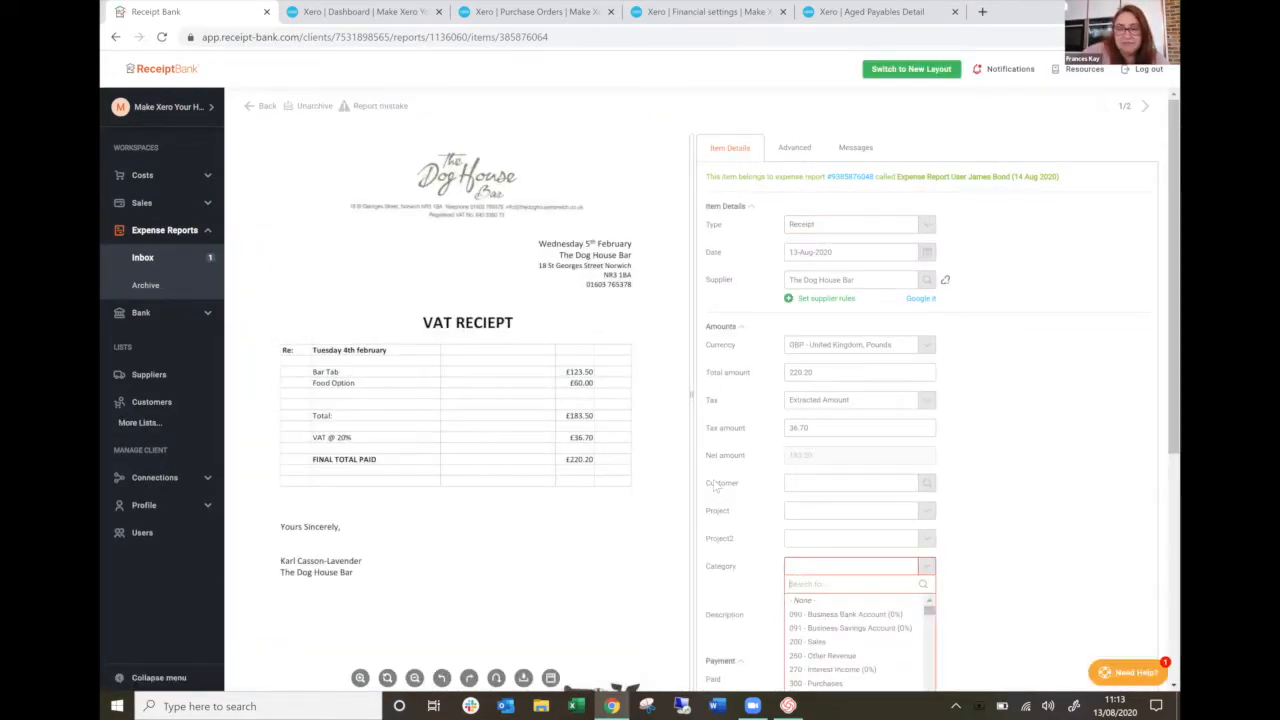
pyautogui.scroll(-2, 714, 486)
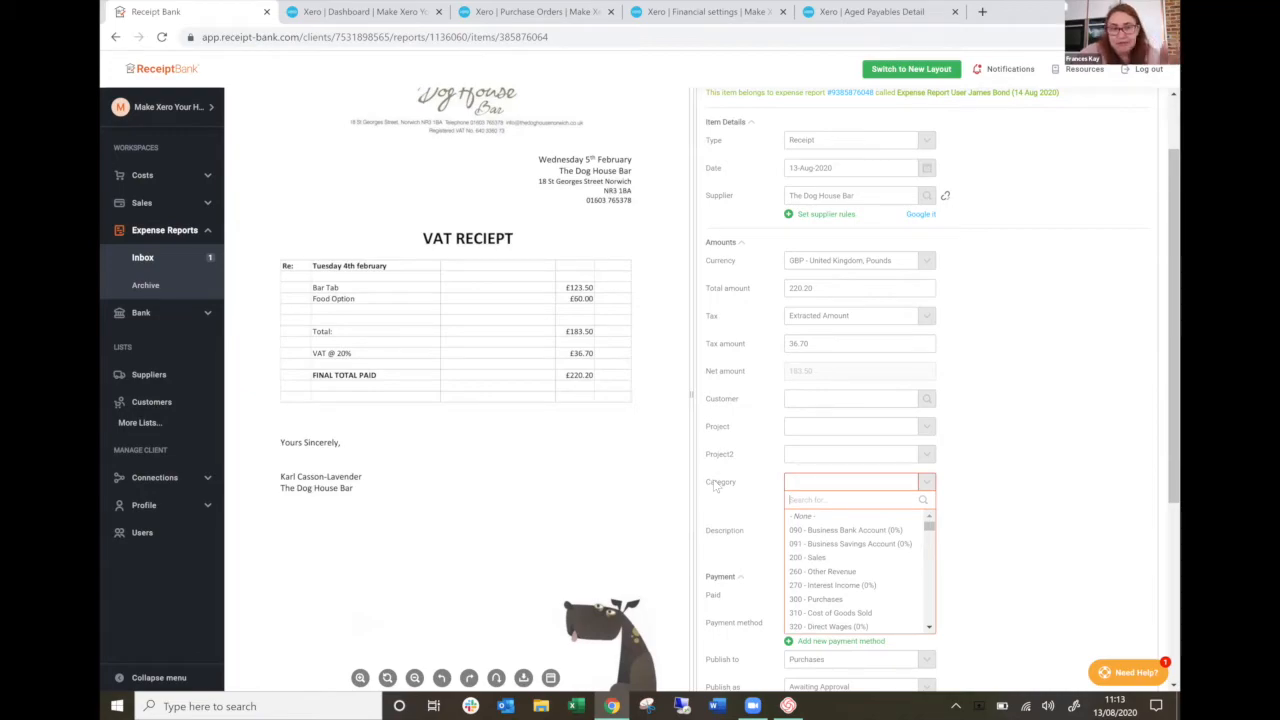
pyautogui.write('enter')
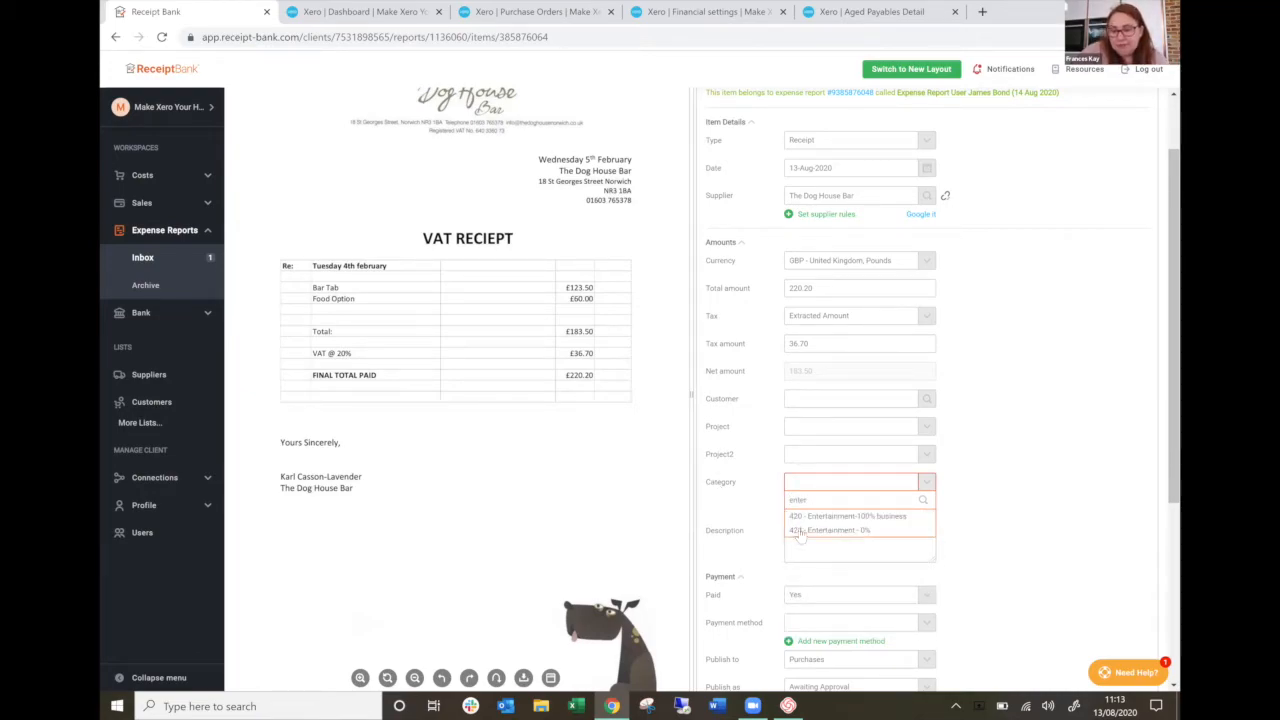
pyautogui.click(797, 531)
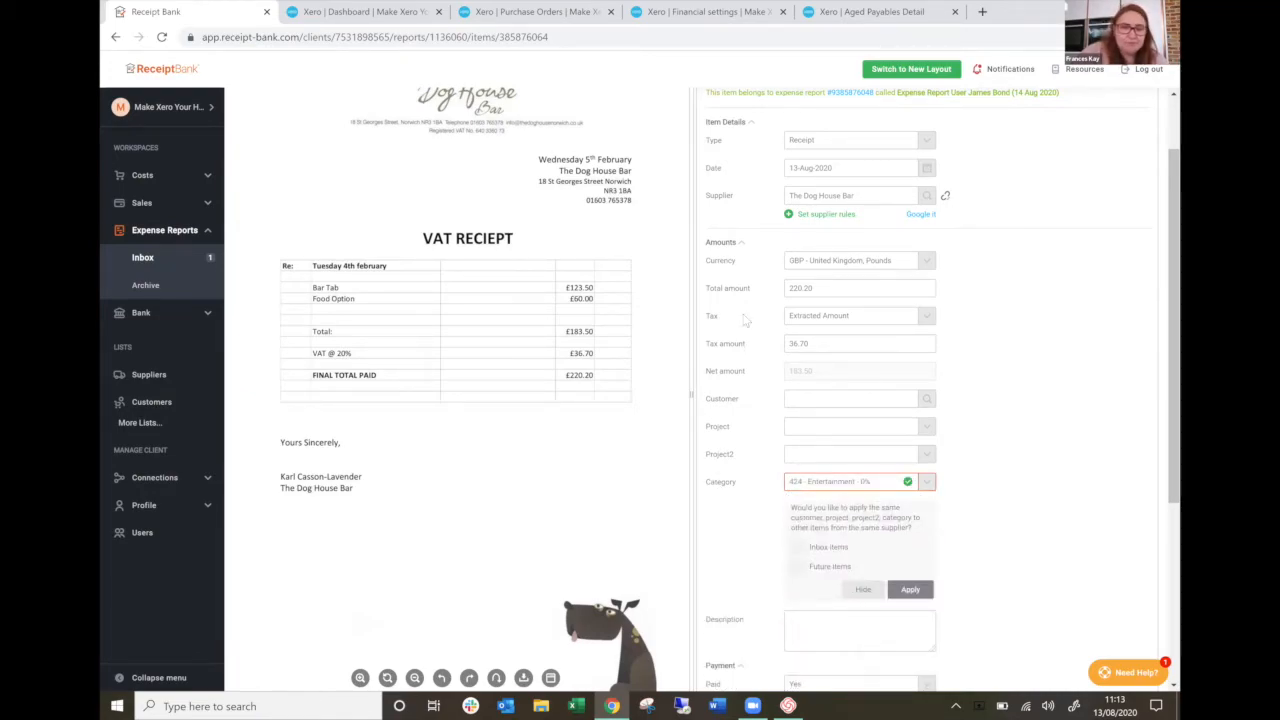
# Return to the expense reports inbox, examine the approvers available for the report, and leave it unsubmitted and deselected.
pyautogui.click(165, 260)
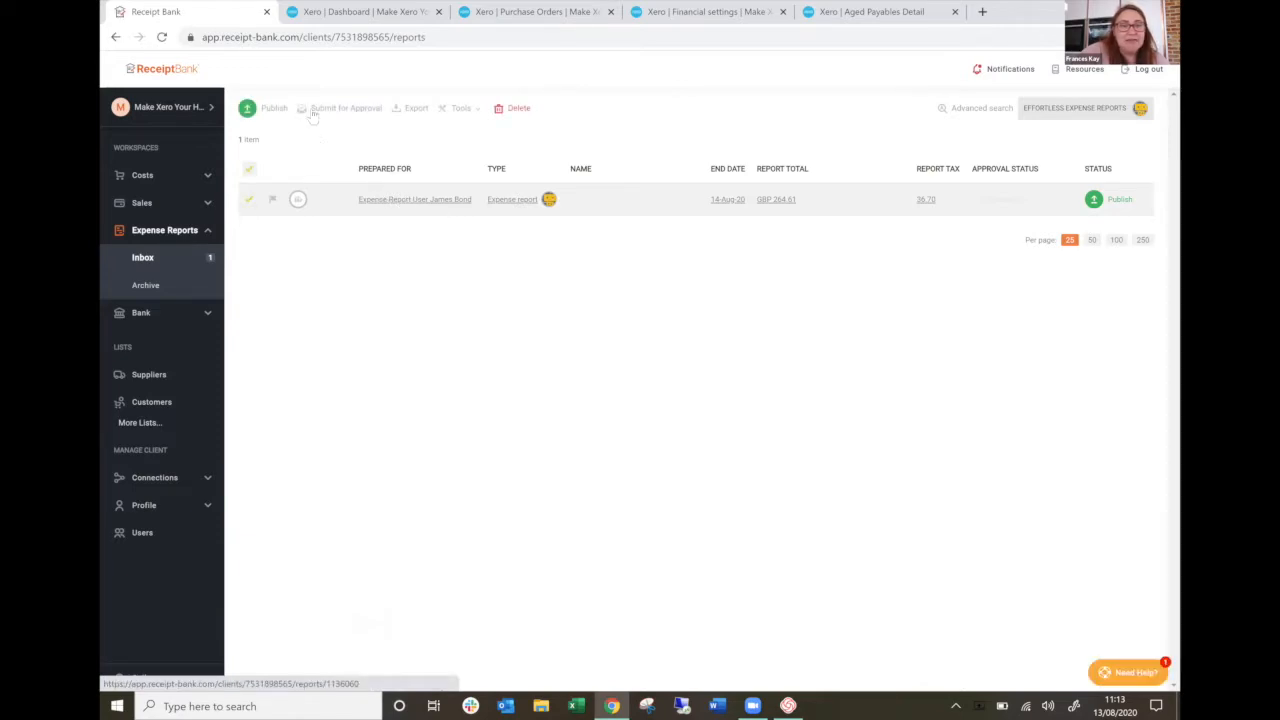
pyautogui.click(311, 108)
pyautogui.click(703, 145)
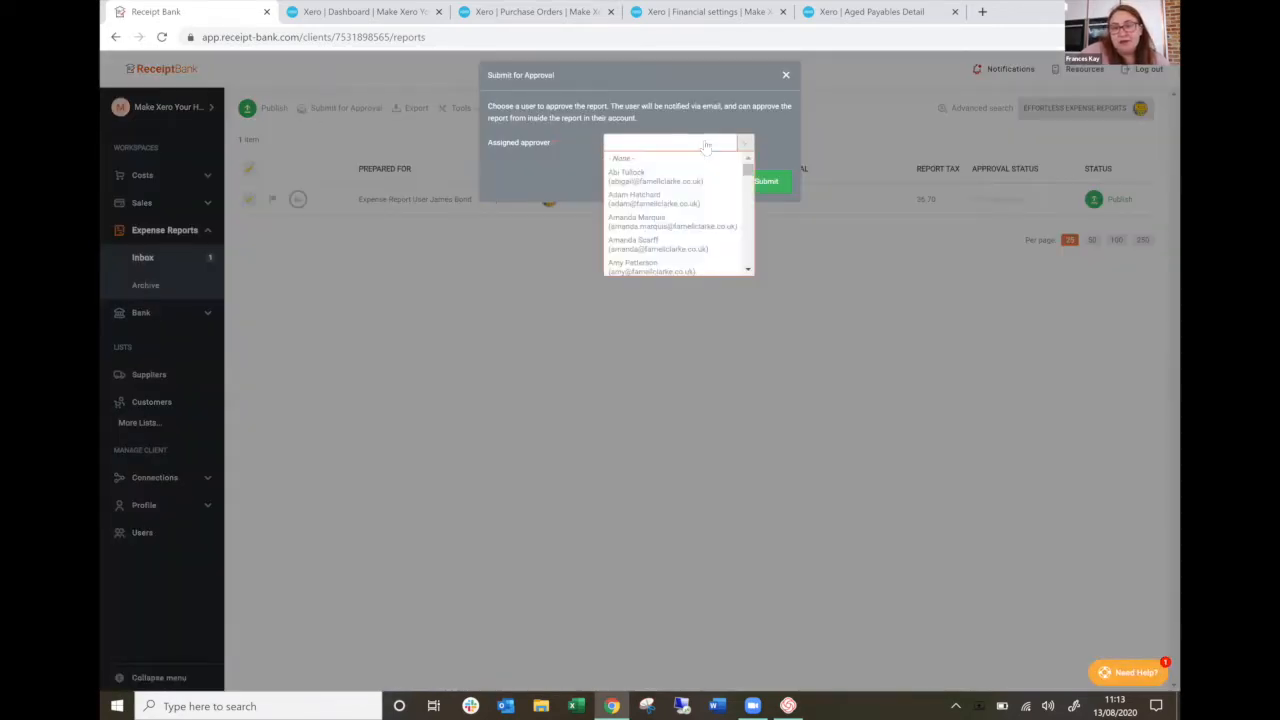
pyautogui.scroll(-5, 668, 198)
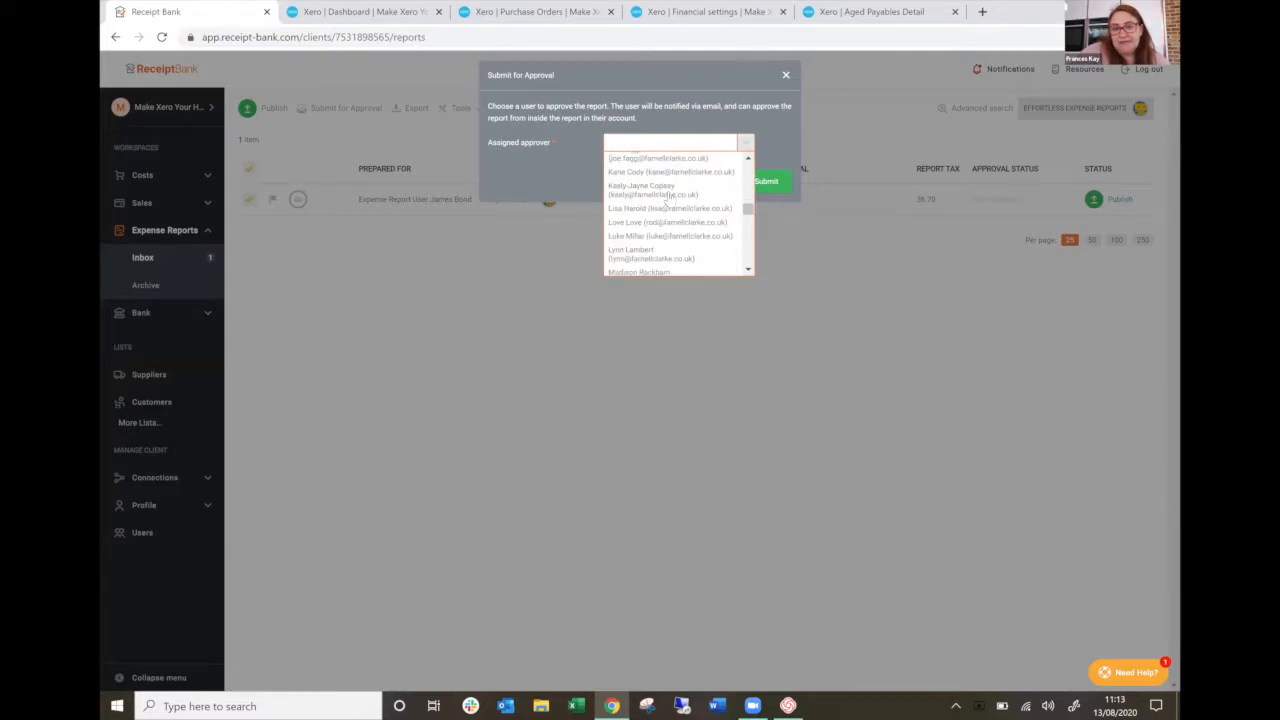
pyautogui.click(720, 121)
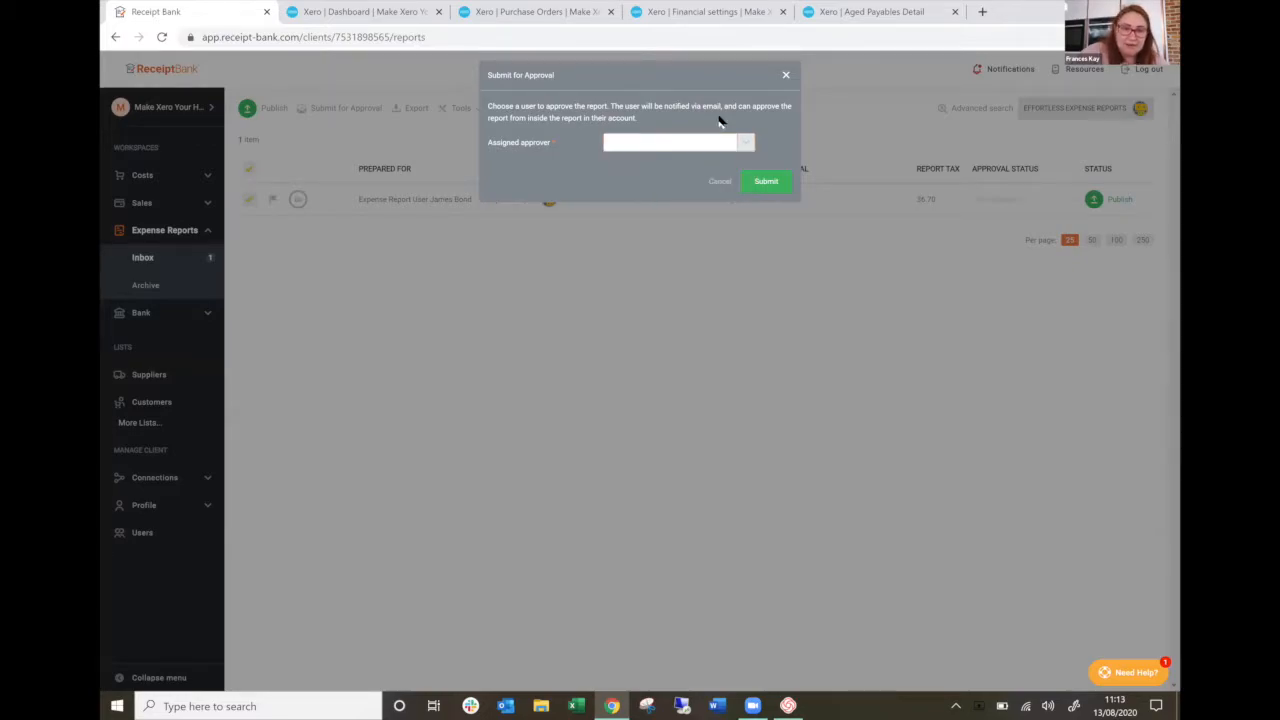
pyautogui.click(787, 79)
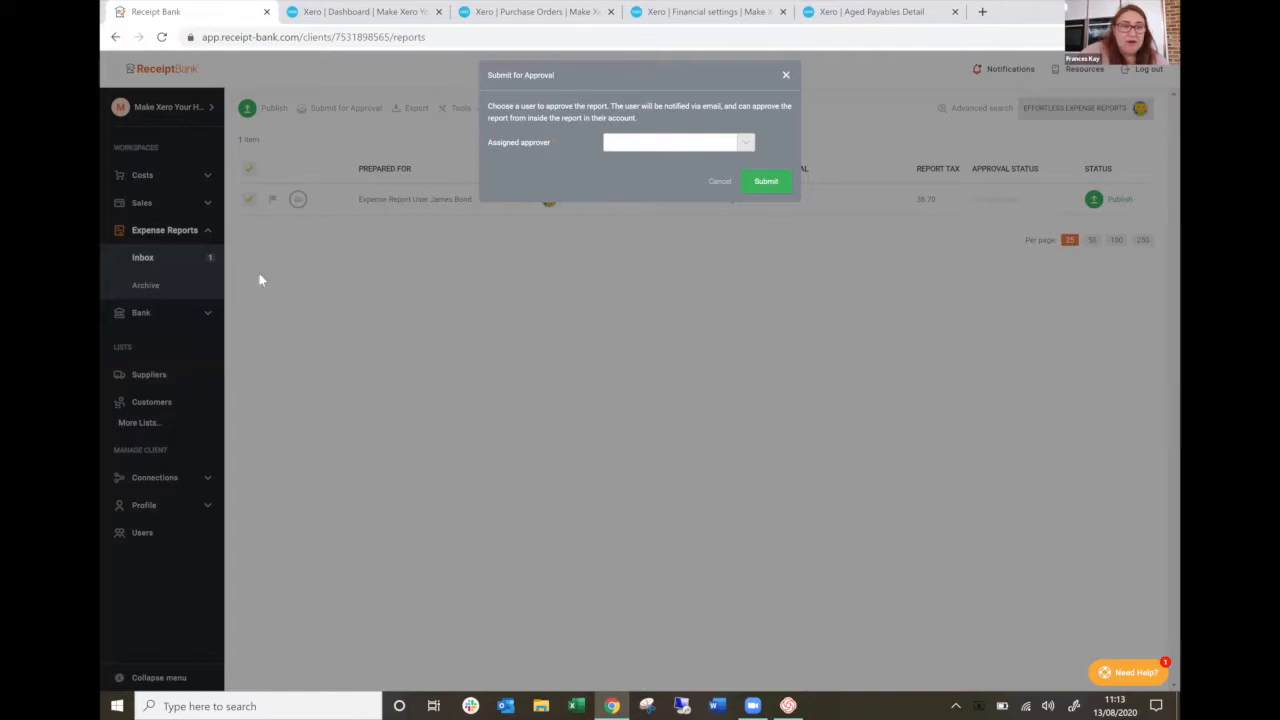
pyautogui.click(249, 201)
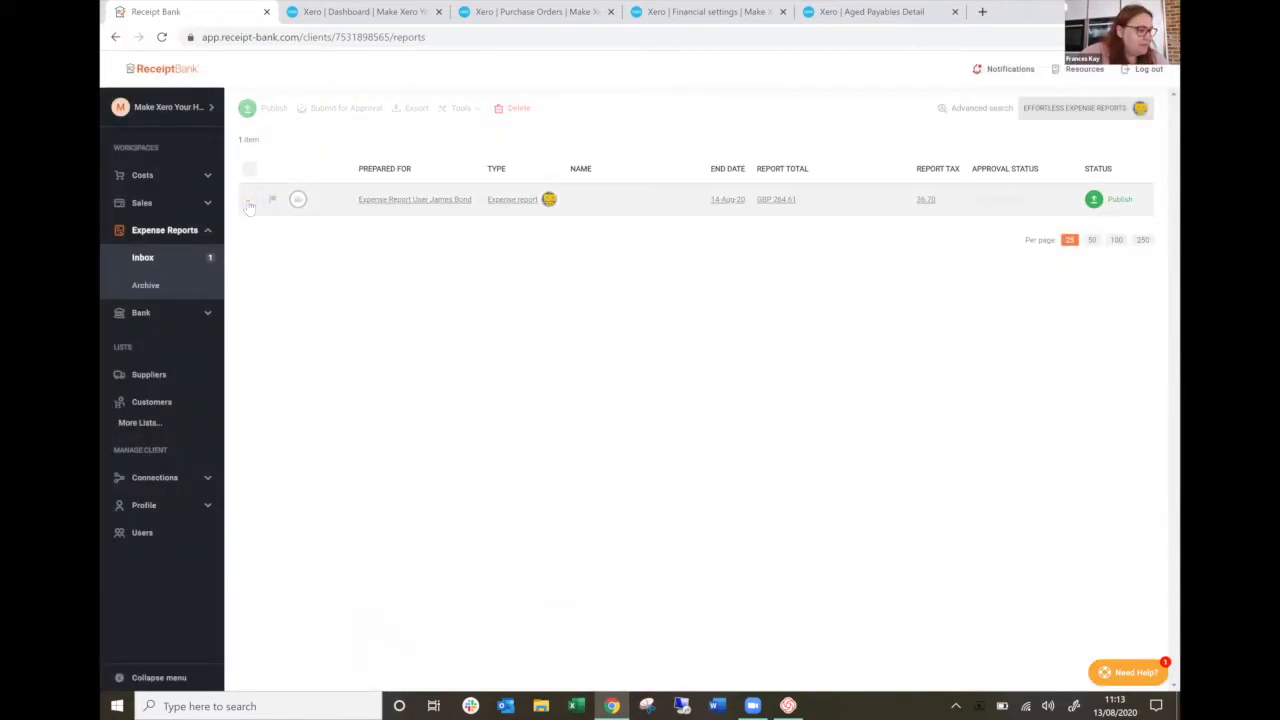
# Open the Invoice Fetch cost connections and search the full list of suppliers for "voda".
pyautogui.click(164, 482)
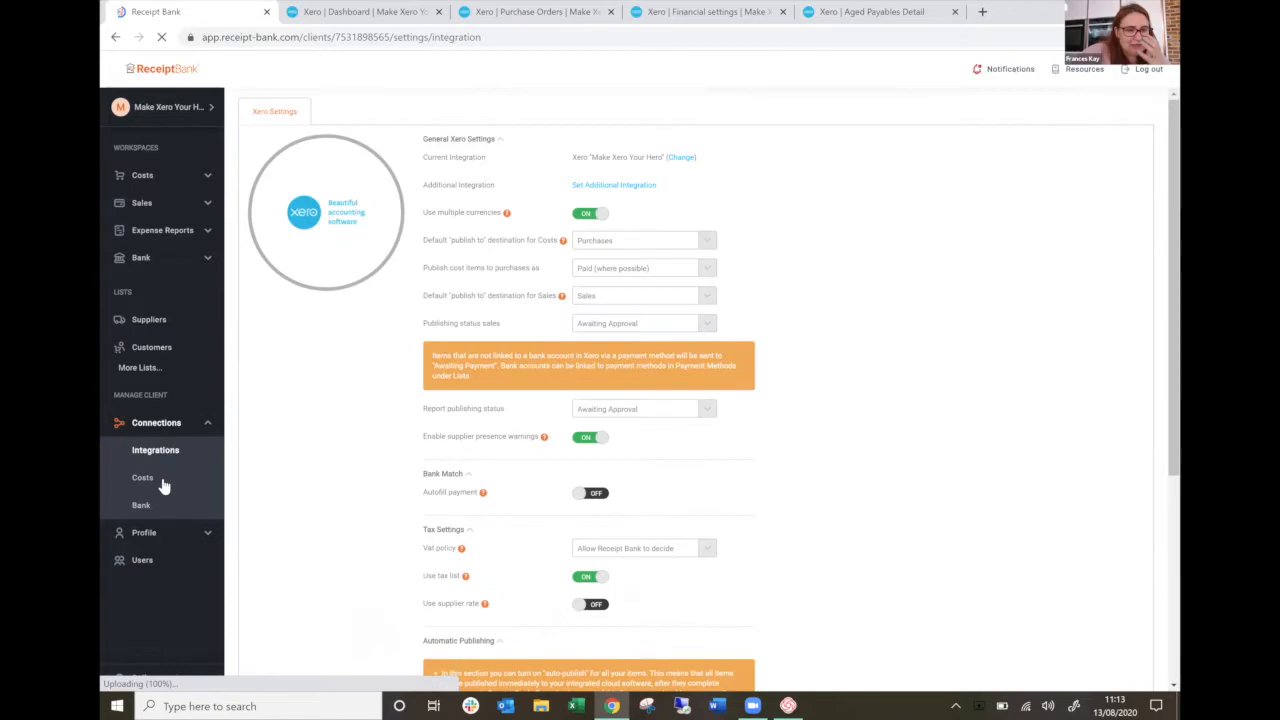
pyautogui.click(142, 477)
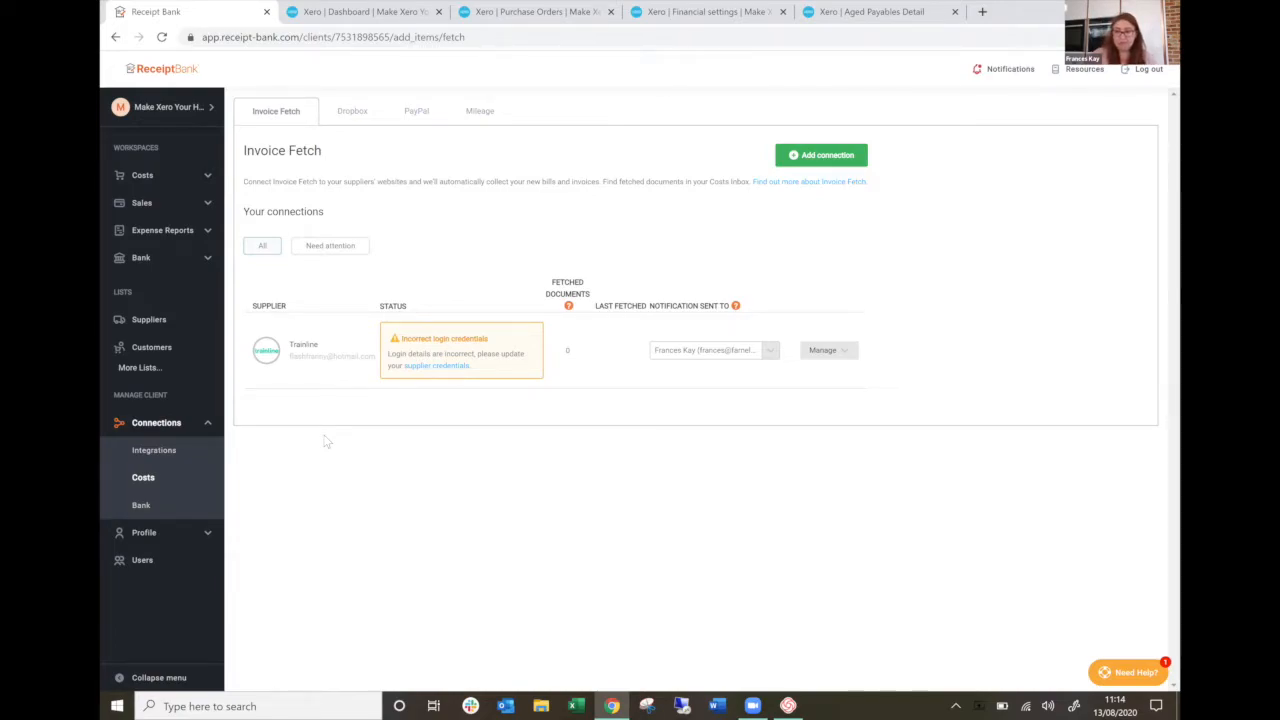
pyautogui.click(825, 160)
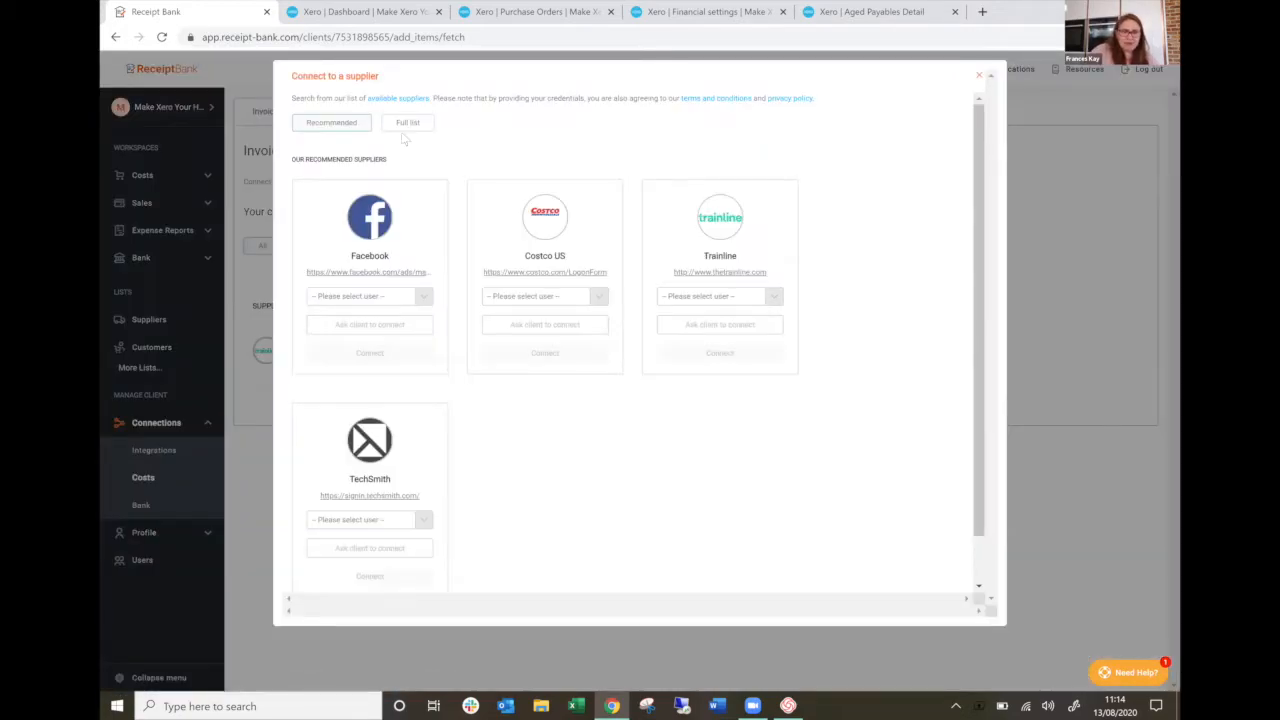
pyautogui.click(416, 124)
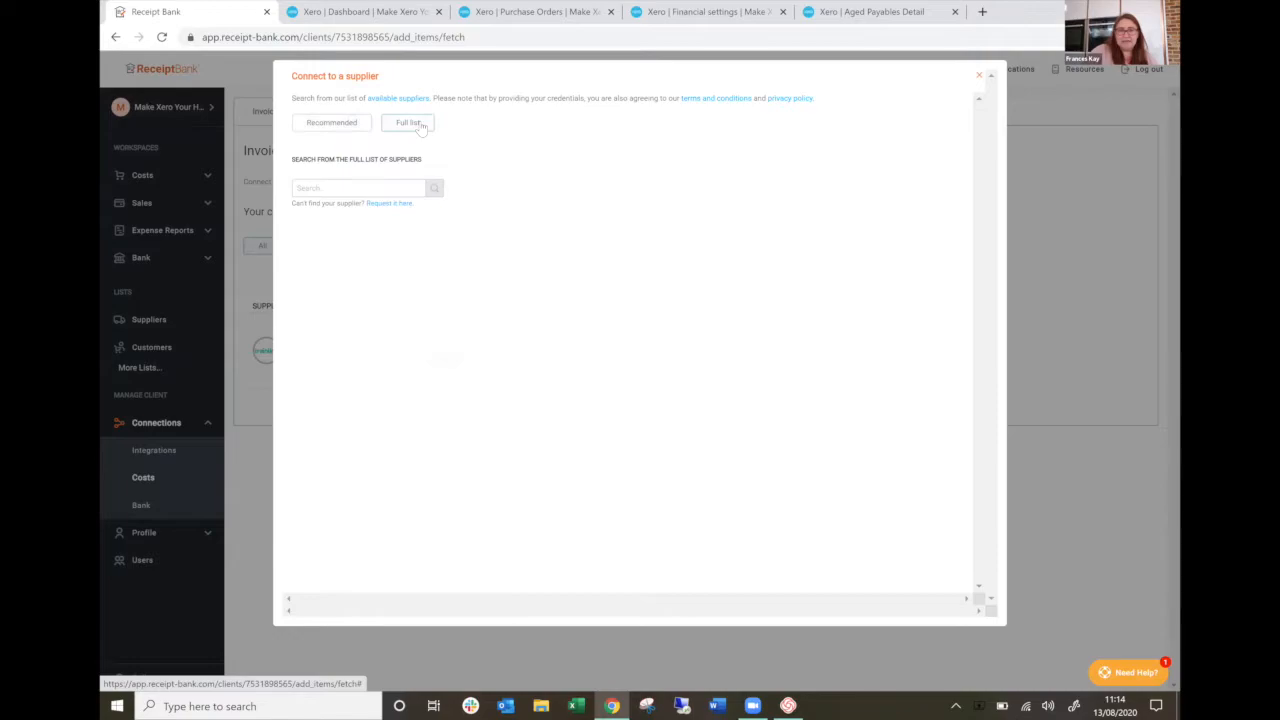
pyautogui.click(370, 190)
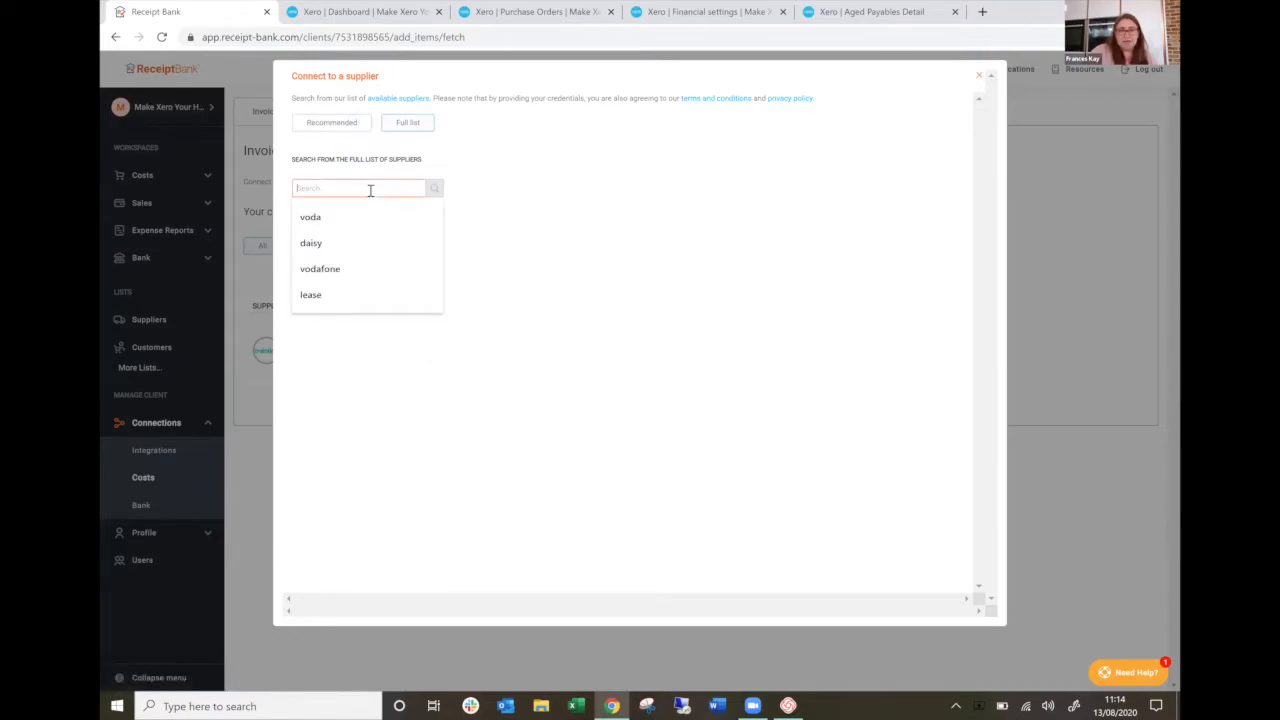
pyautogui.click(310, 216)
pyautogui.scroll(-2, 352, 489)
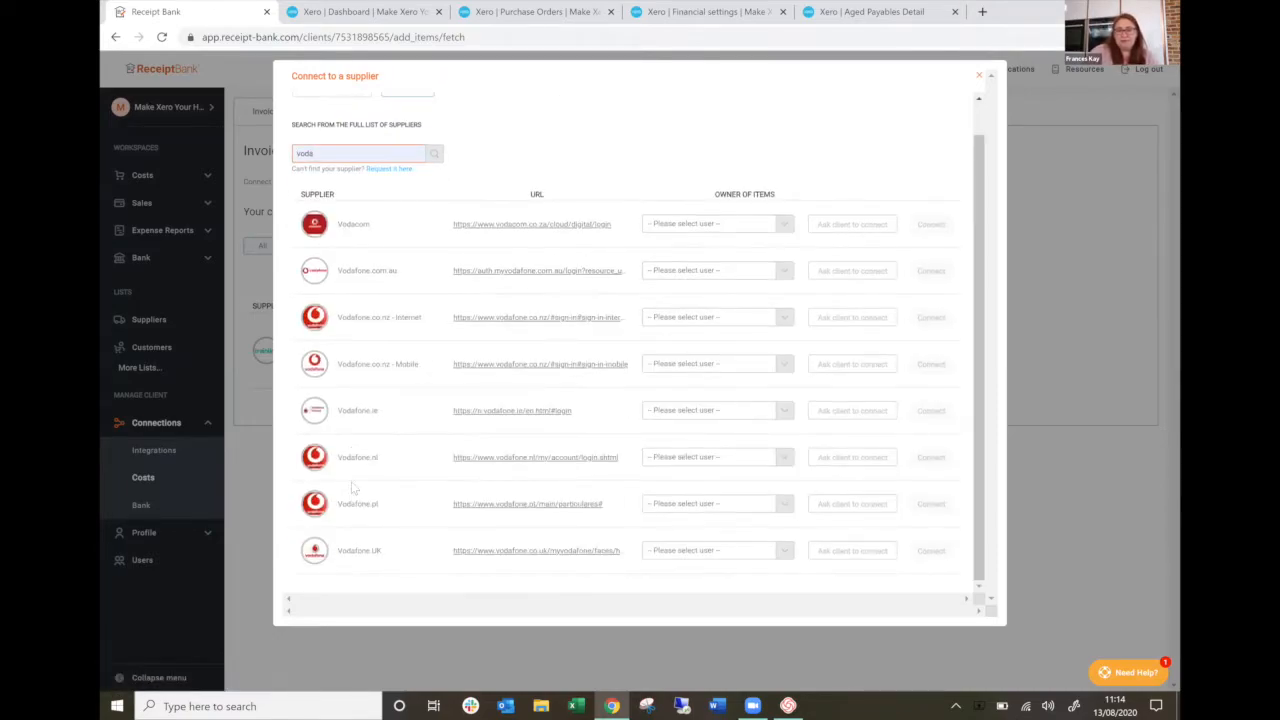
pyautogui.scroll(2, 782, 334)
# Try to connect Vodacom with Cash User Expenses as the owner of items, and return to the Invoice Fetch connections.
pyautogui.click(712, 258)
pyautogui.click(685, 310)
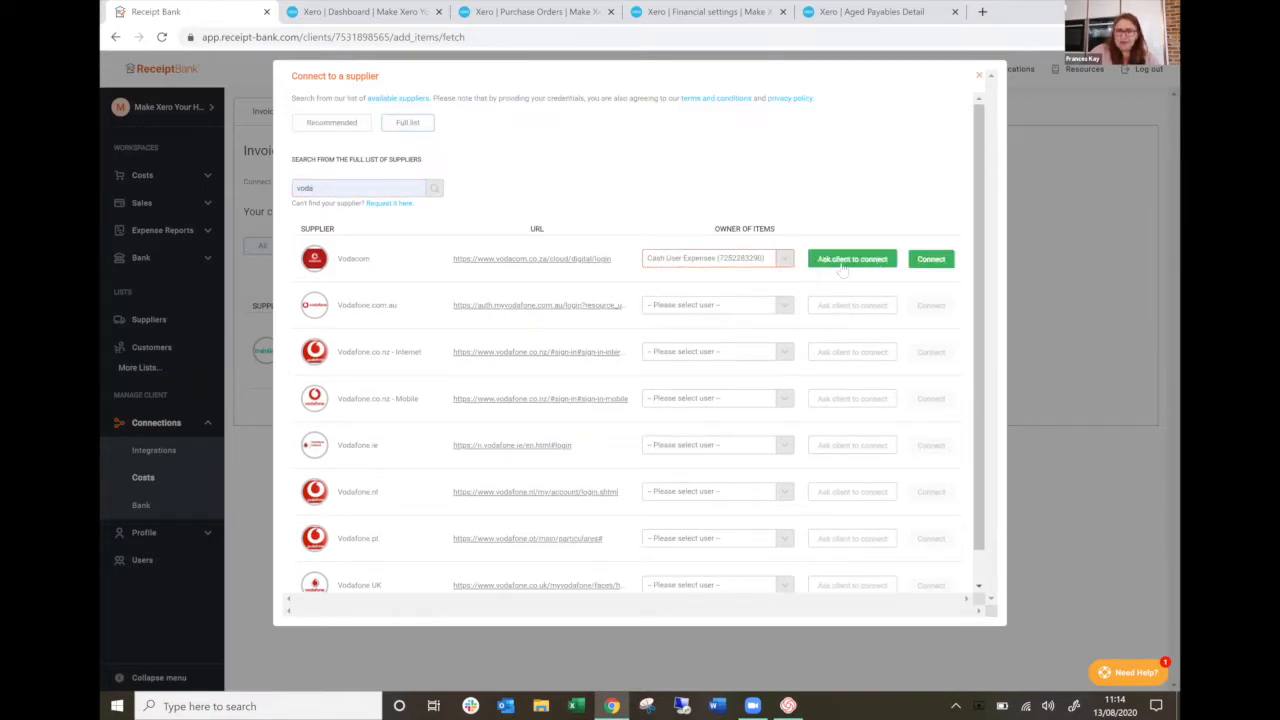
pyautogui.click(929, 265)
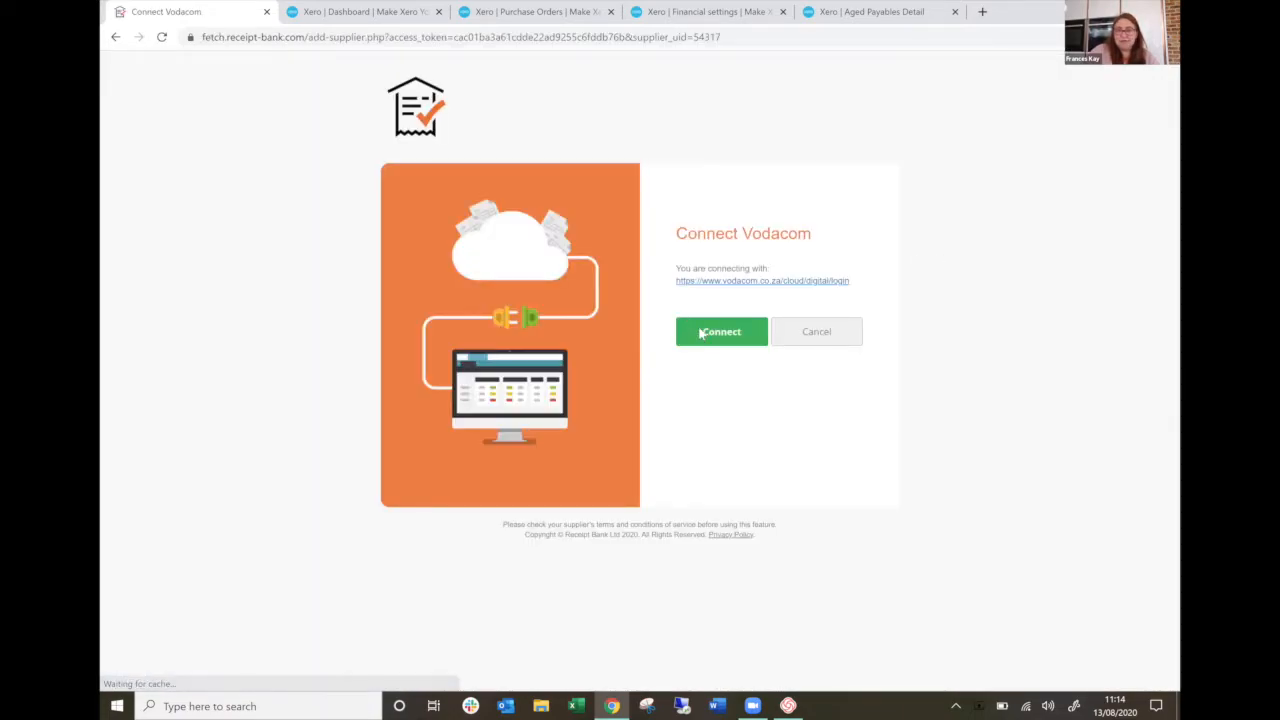
pyautogui.click(701, 333)
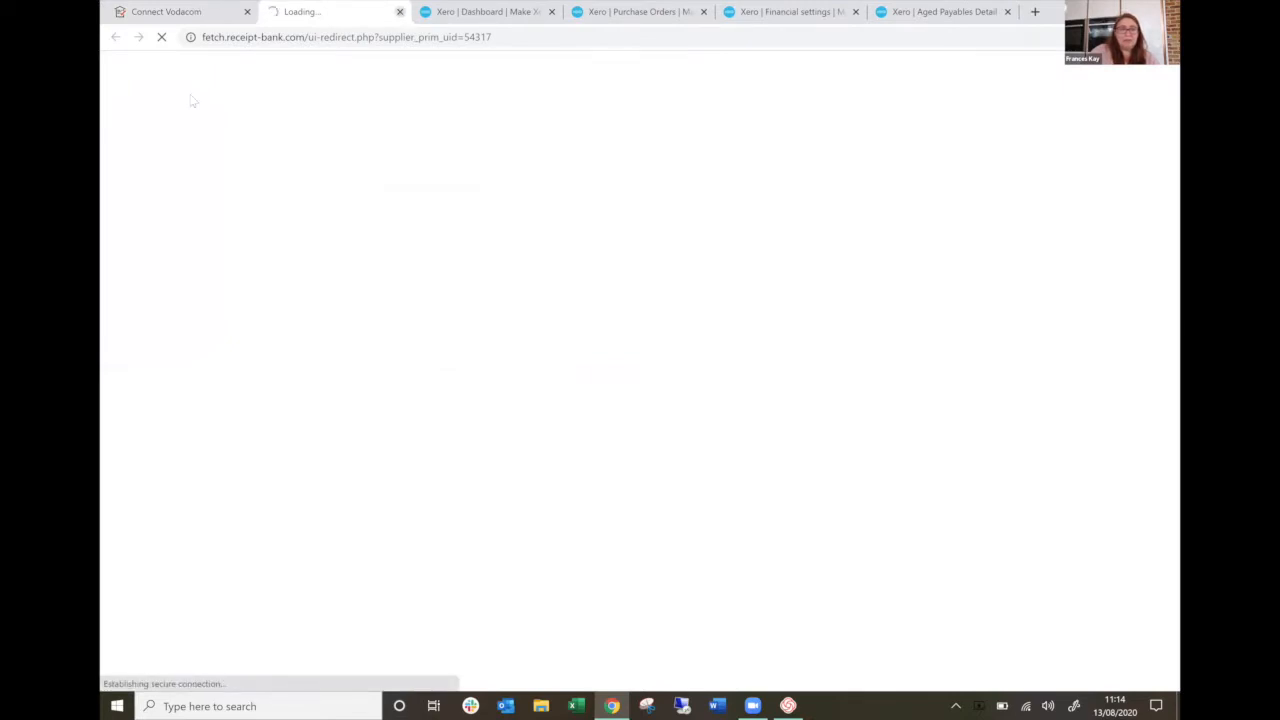
pyautogui.click(400, 12)
pyautogui.click(115, 38)
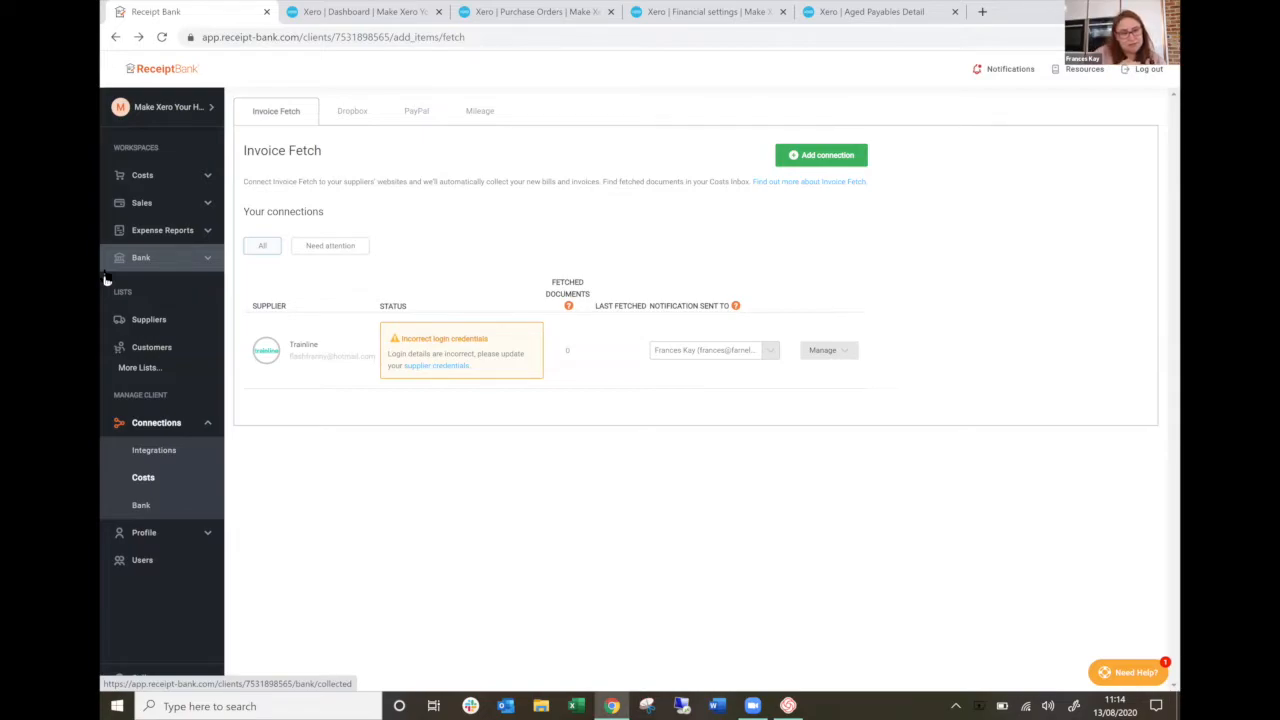
# Expand the navigation to show all available lists.
pyautogui.click(128, 367)
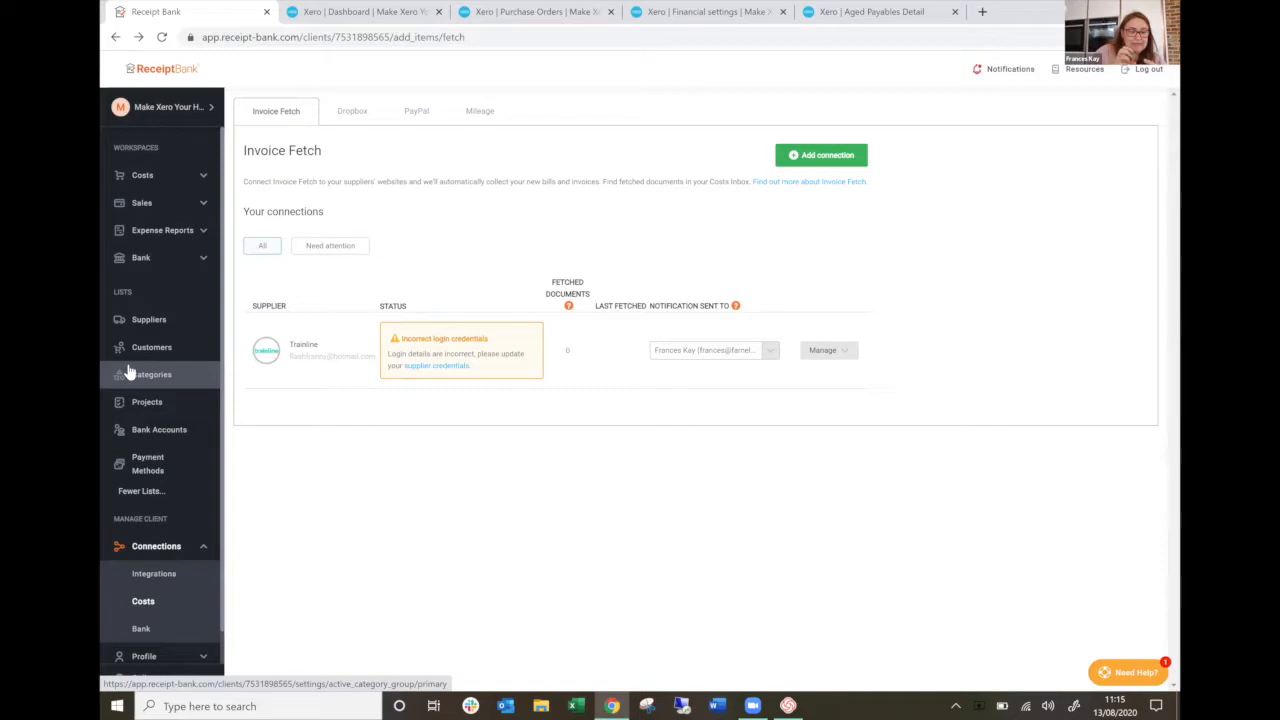
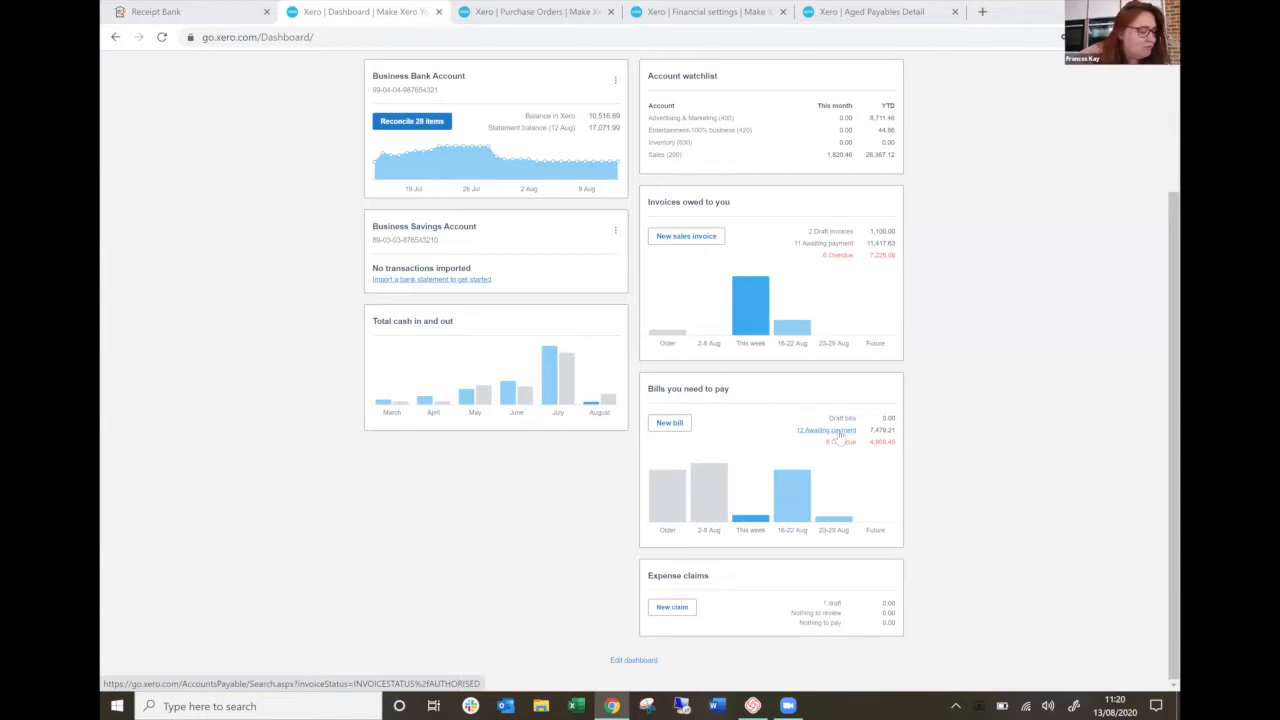
# Open the bills awaiting payment from the Xero dashboard and sort them by due date.
pyautogui.click(838, 431)
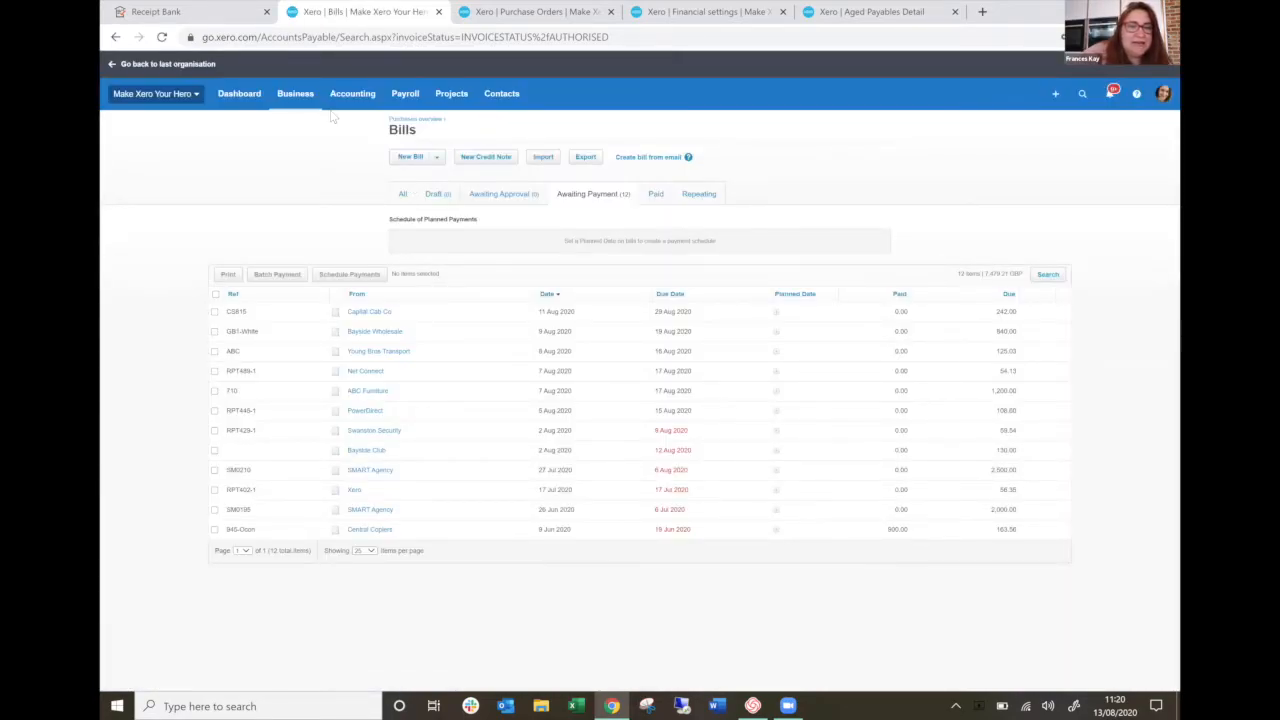
pyautogui.click(293, 94)
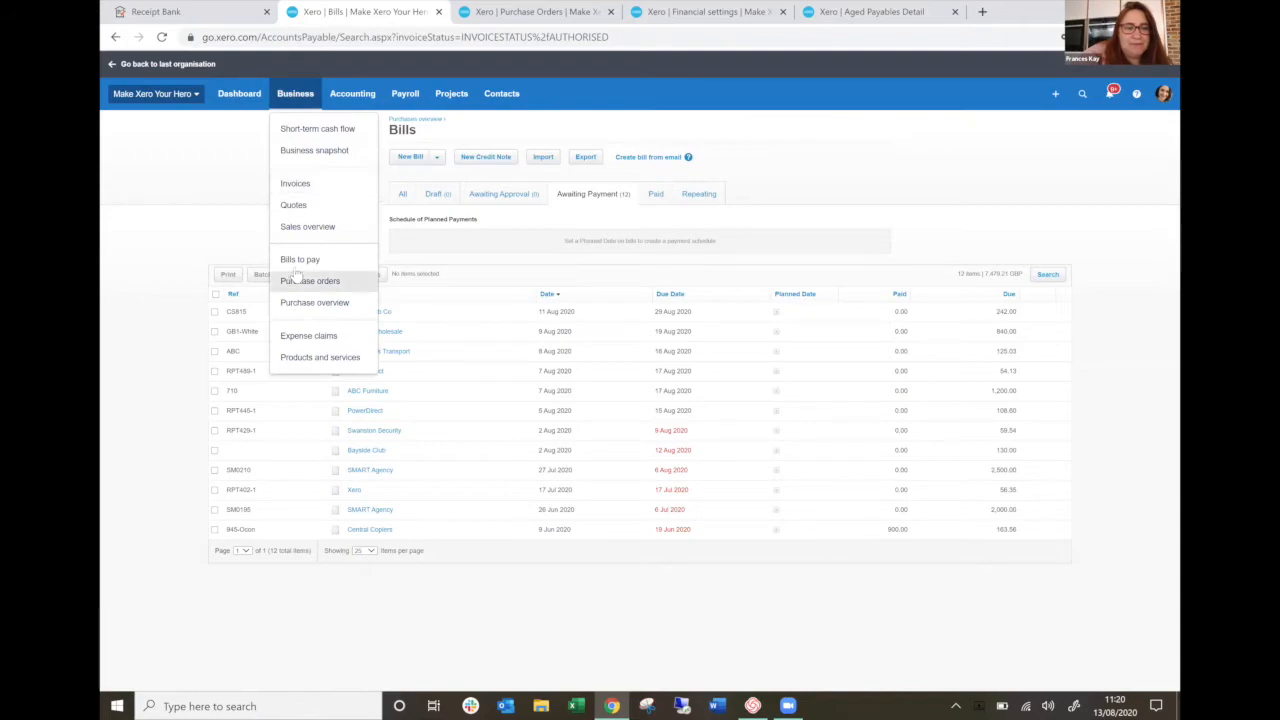
pyautogui.click(759, 205)
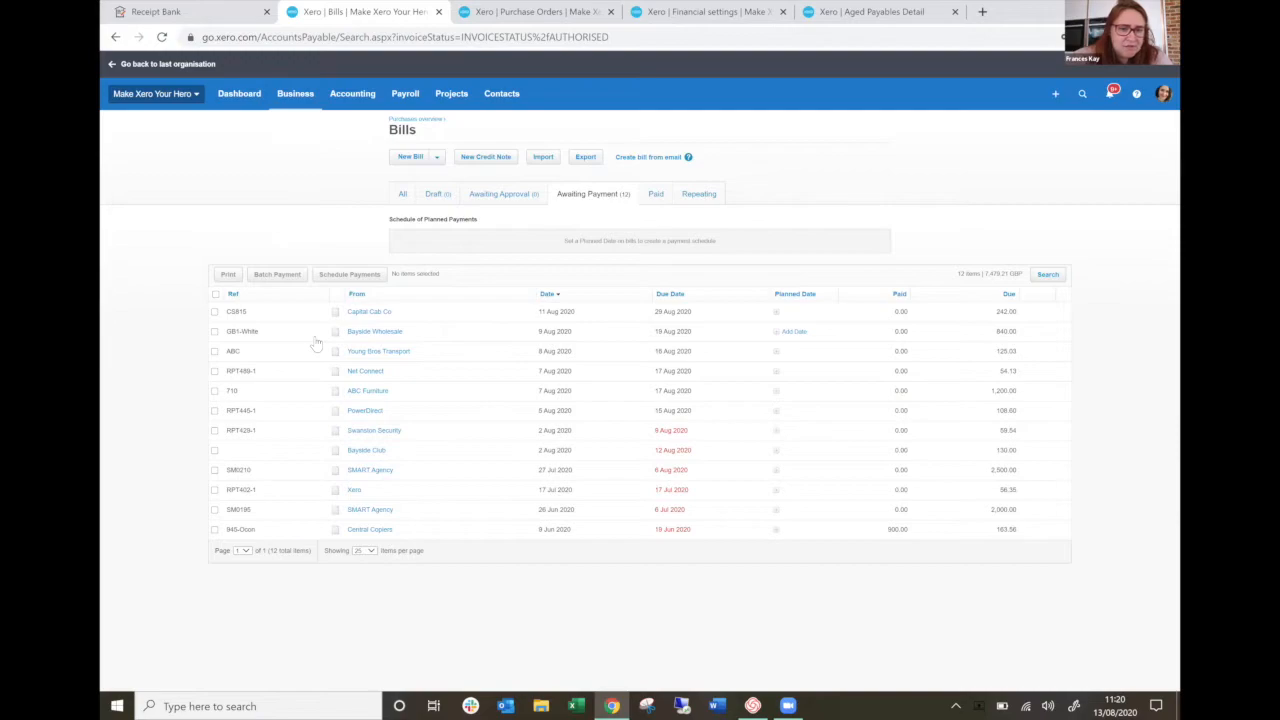
pyautogui.click(668, 295)
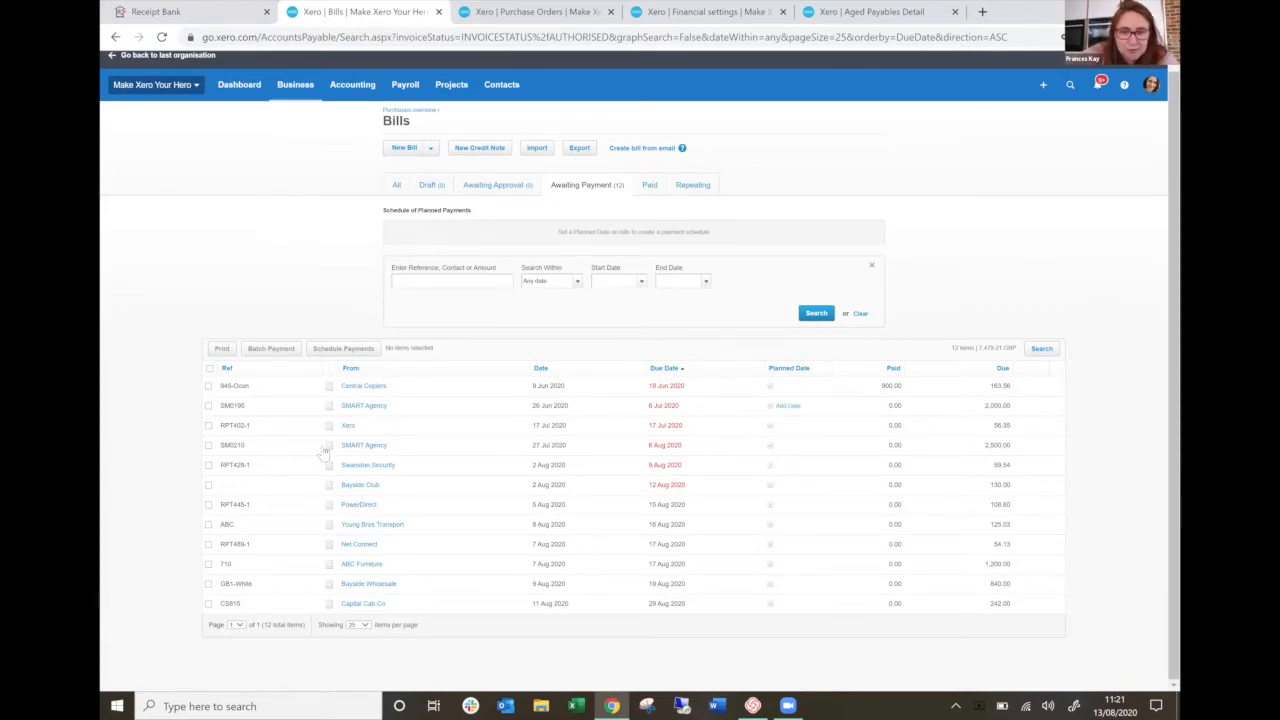
# Schedule the PowerDirect, Young Bros Transport and Net Connect bills for payment on 31 August 2020.
pyautogui.click(208, 505)
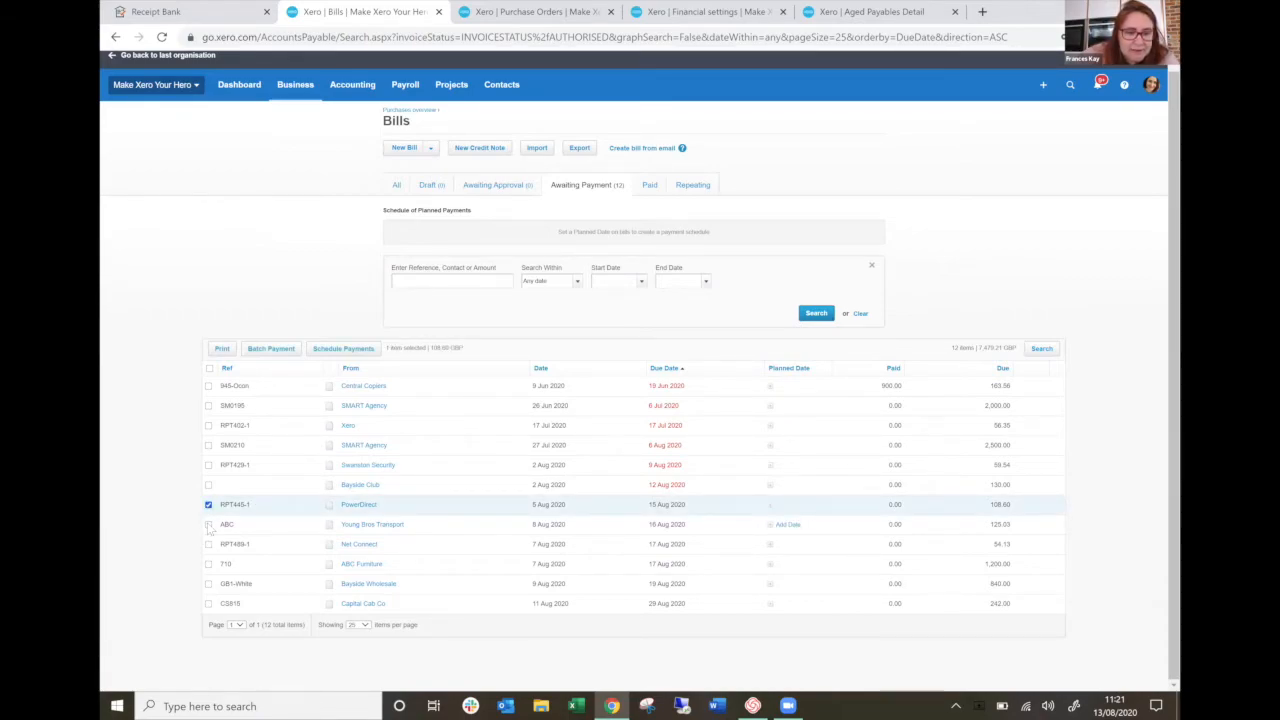
pyautogui.click(208, 524)
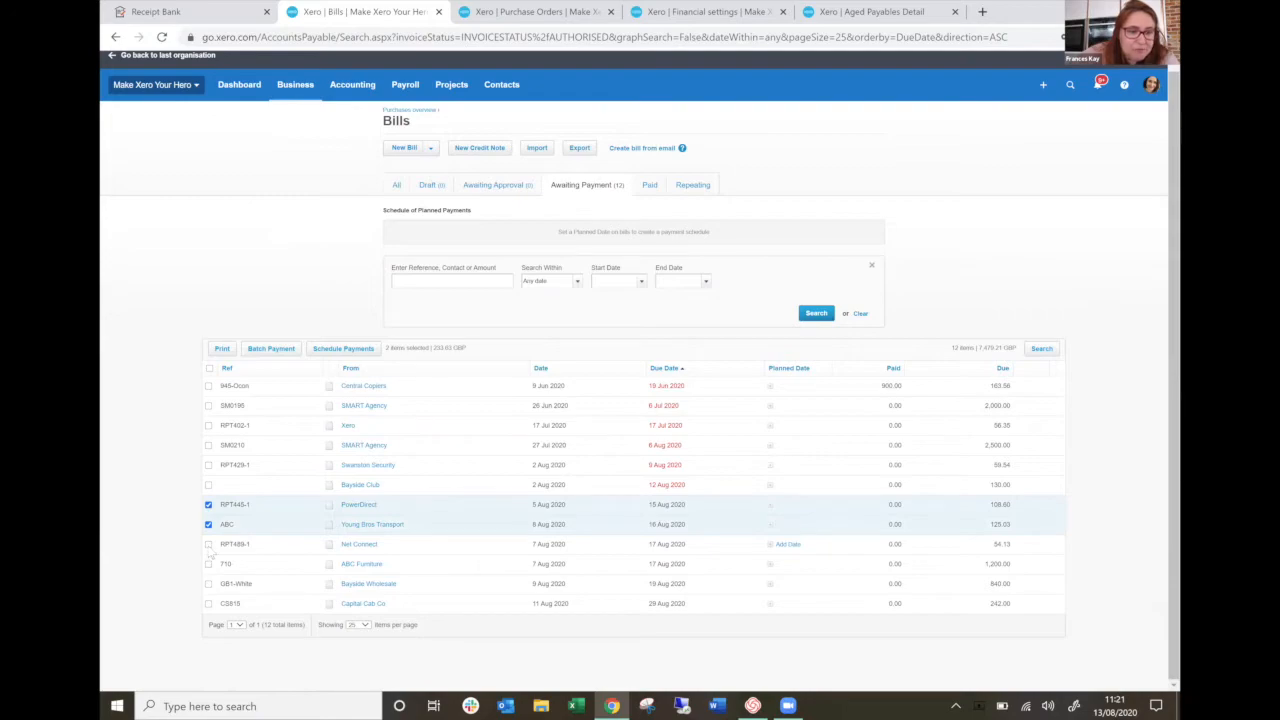
pyautogui.click(208, 544)
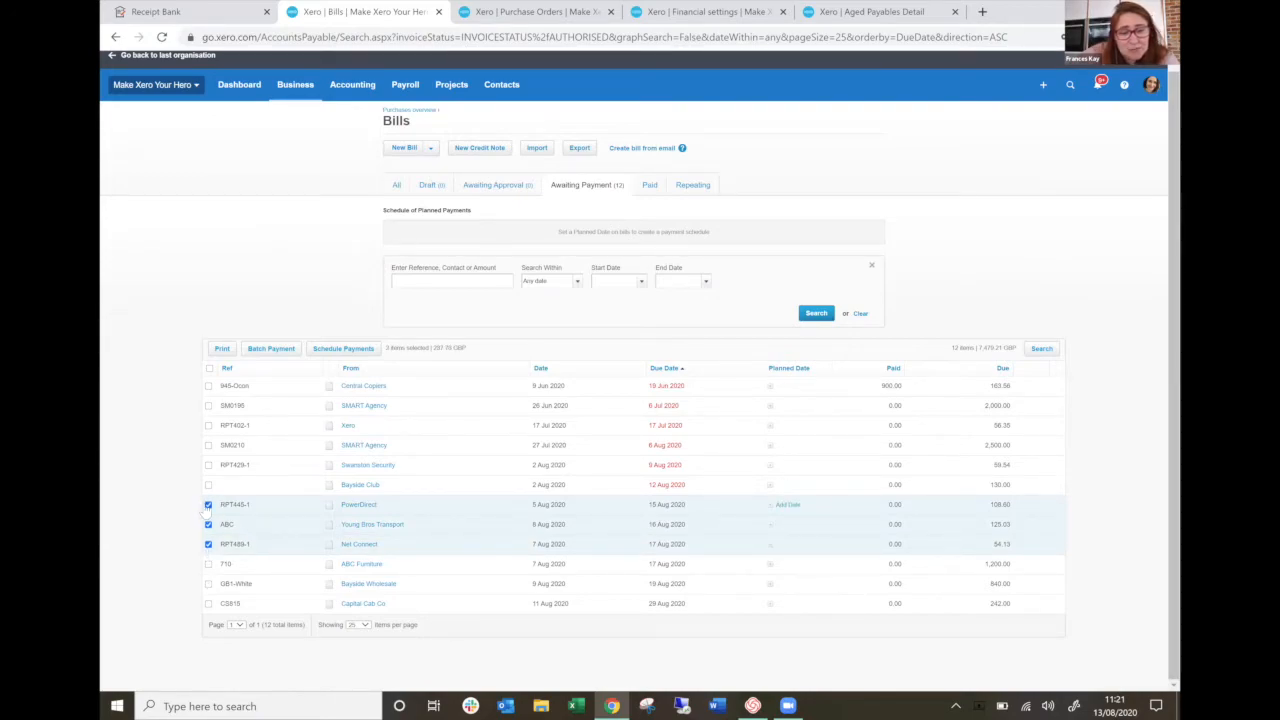
pyautogui.click(335, 349)
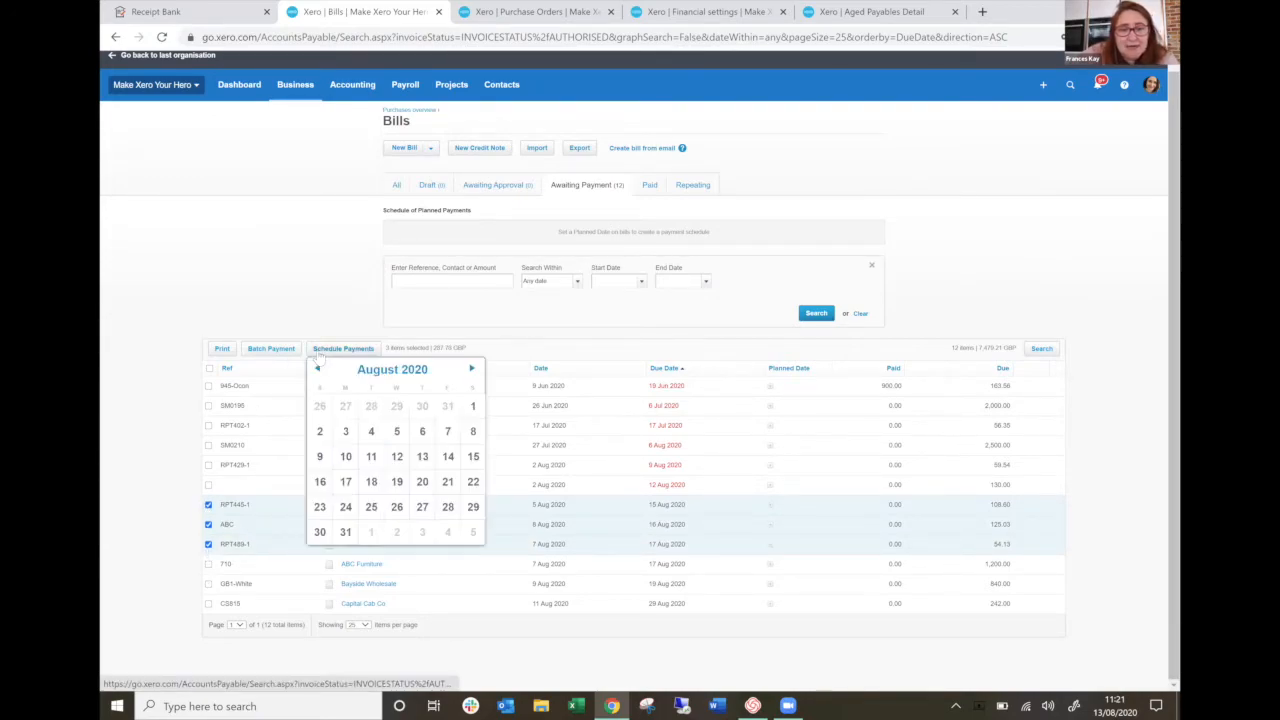
pyautogui.click(345, 532)
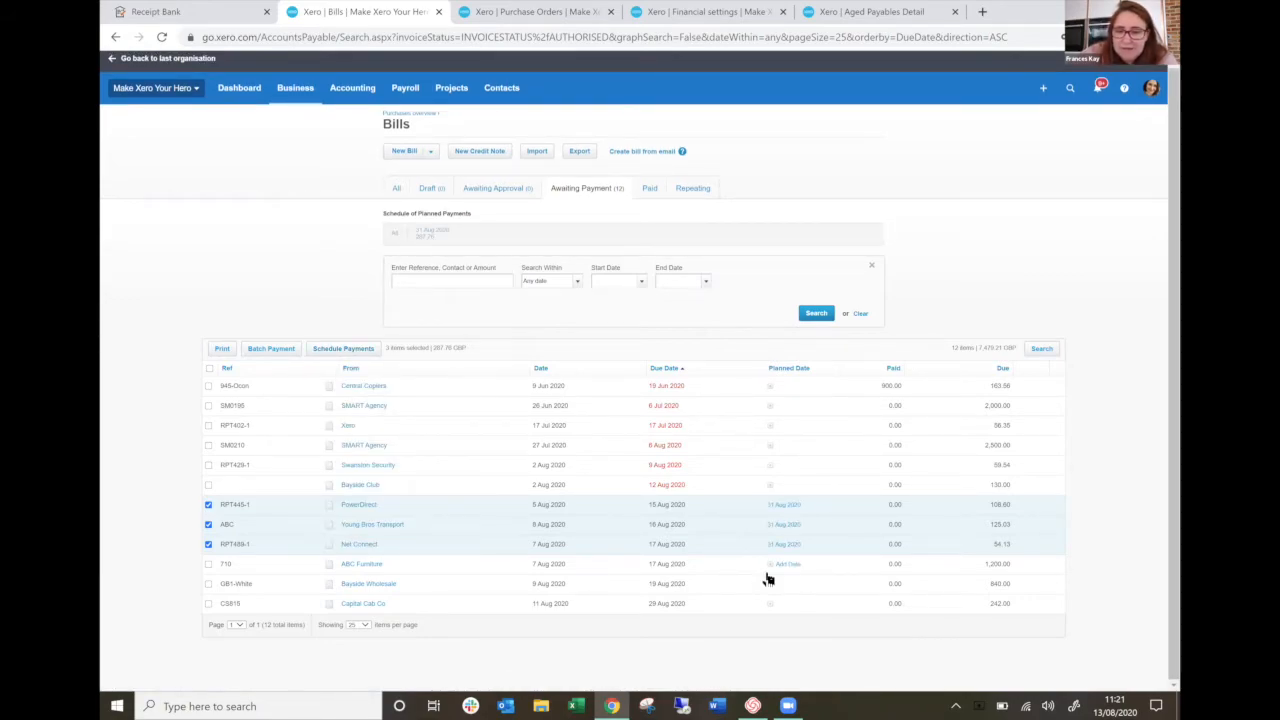
# Set the planned payment date of the Bayside Club bill to 15 August 2020.
pyautogui.moveTo(776, 490)
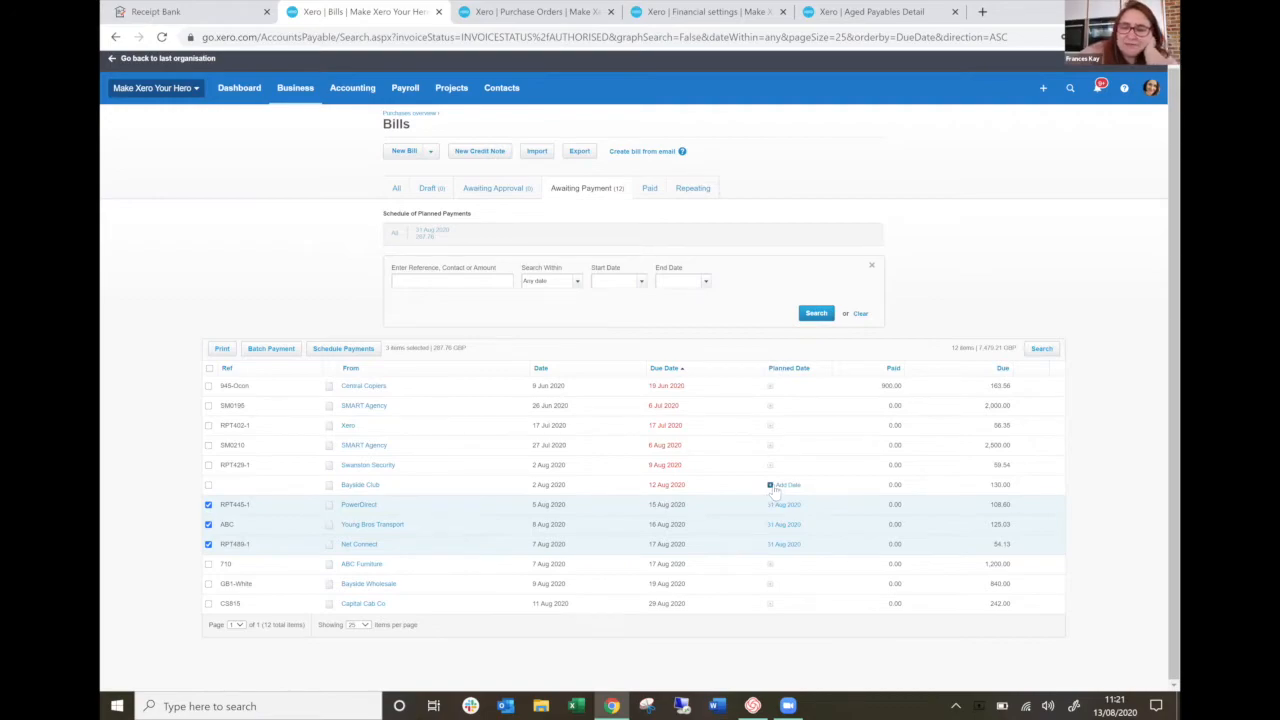
pyautogui.click(782, 488)
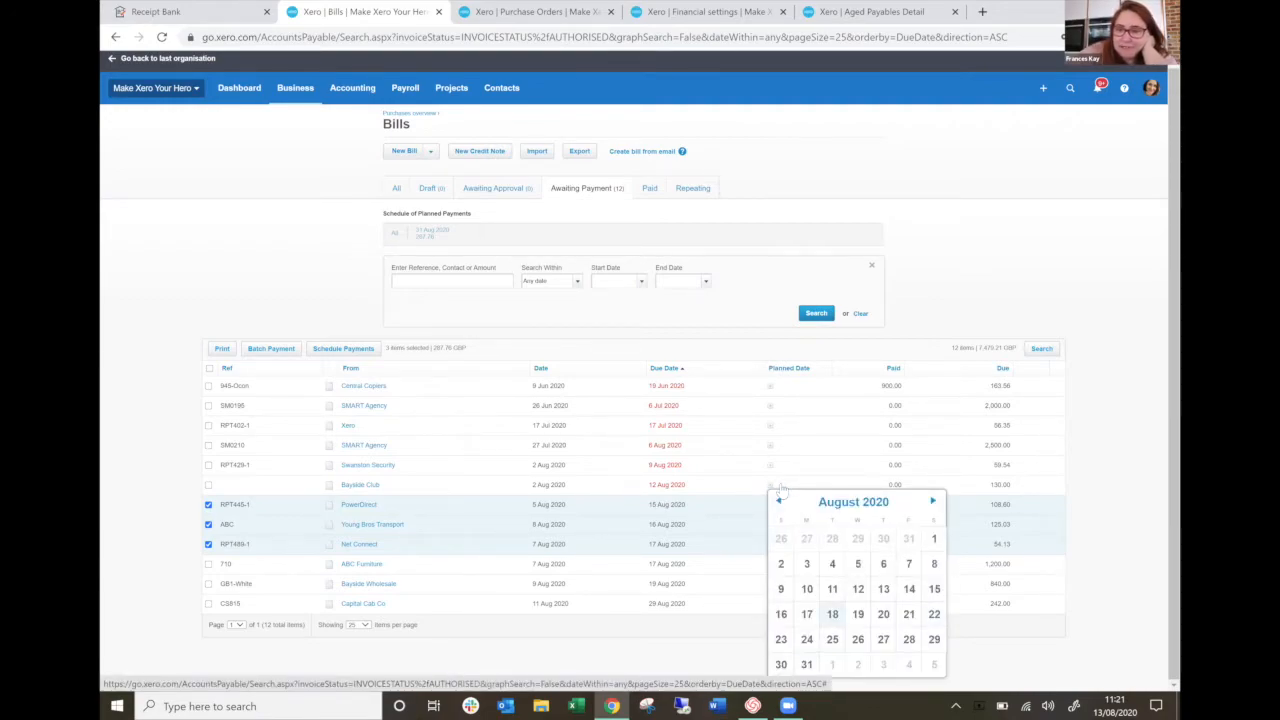
pyautogui.click(782, 490)
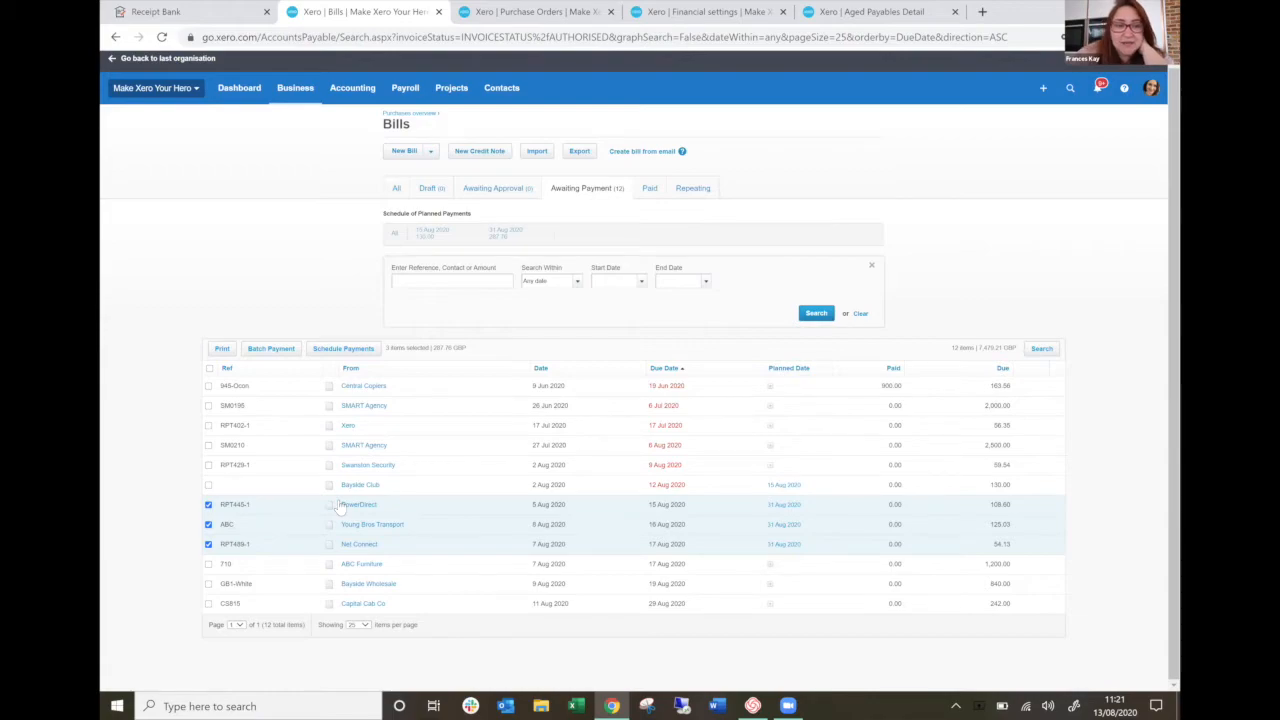
# Record full payment of the Xero subscription bill on 13 Aug 2020 from the Business Bank Account with reference "CASh".
pyautogui.click(347, 427)
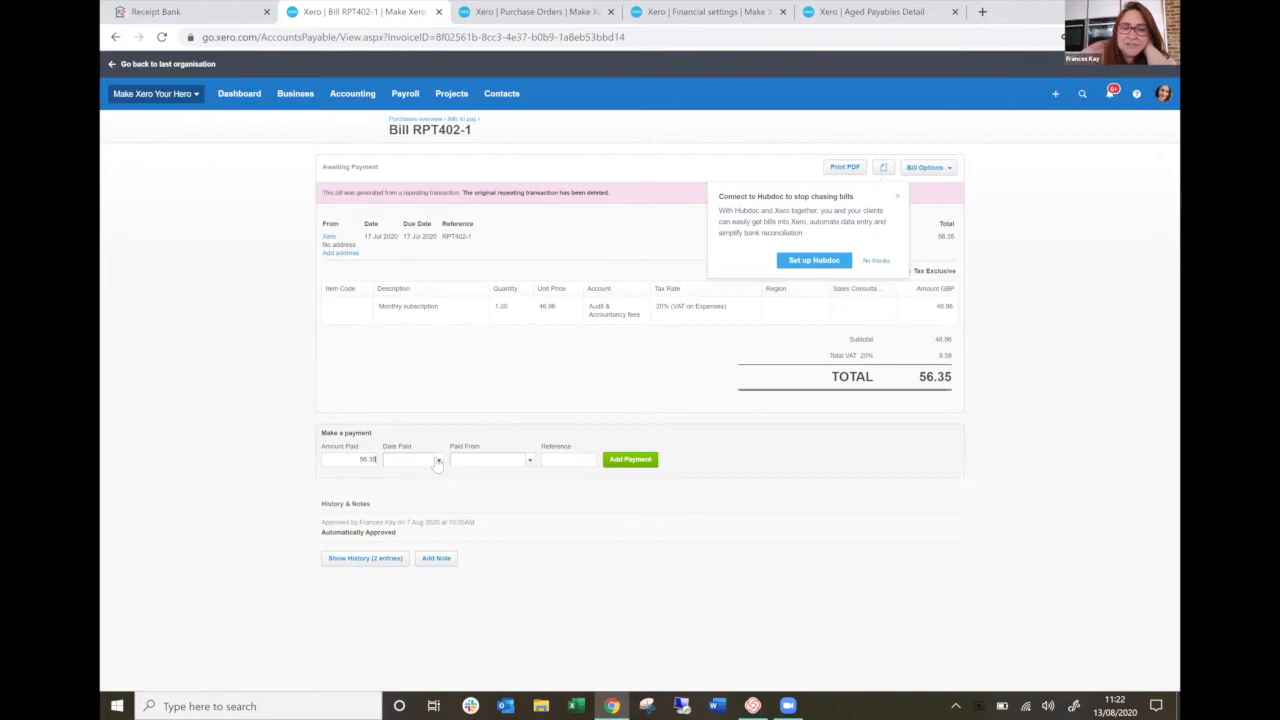
pyautogui.click(438, 459)
pyautogui.click(495, 567)
pyautogui.click(528, 460)
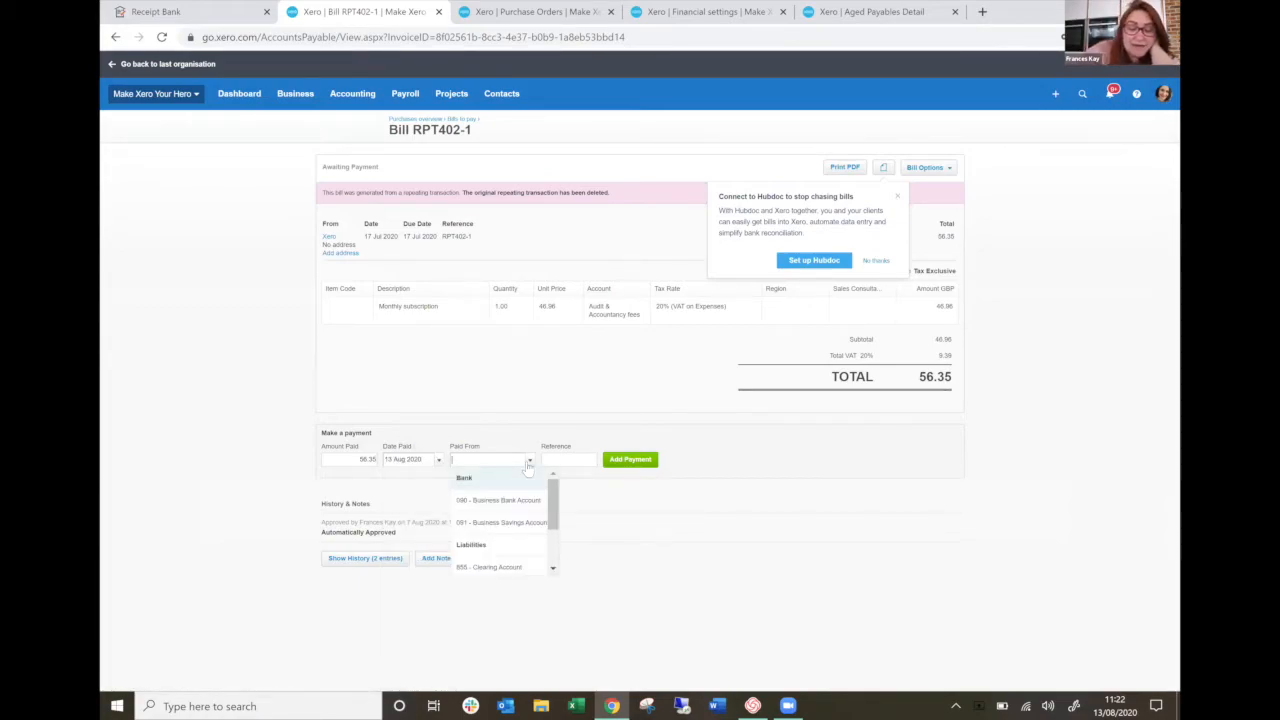
pyautogui.write('ca')
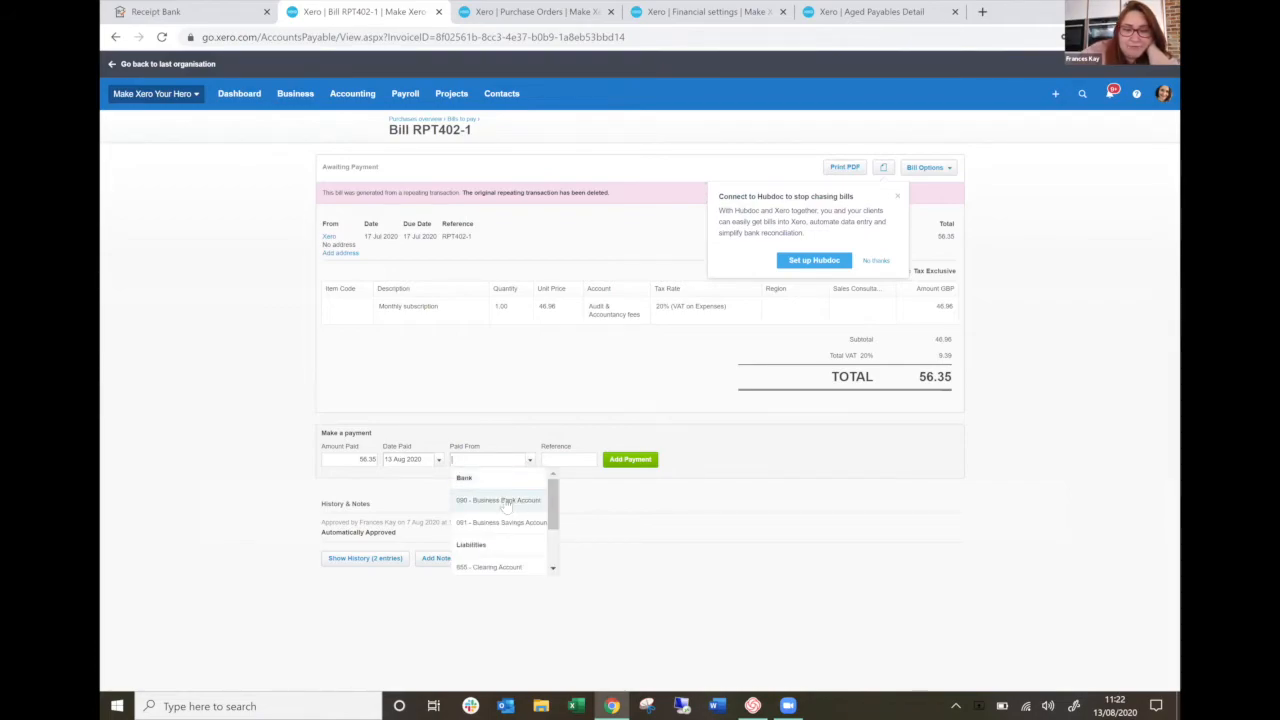
pyautogui.click(518, 505)
pyautogui.click(555, 459)
pyautogui.write('CASh')
pyautogui.click(628, 460)
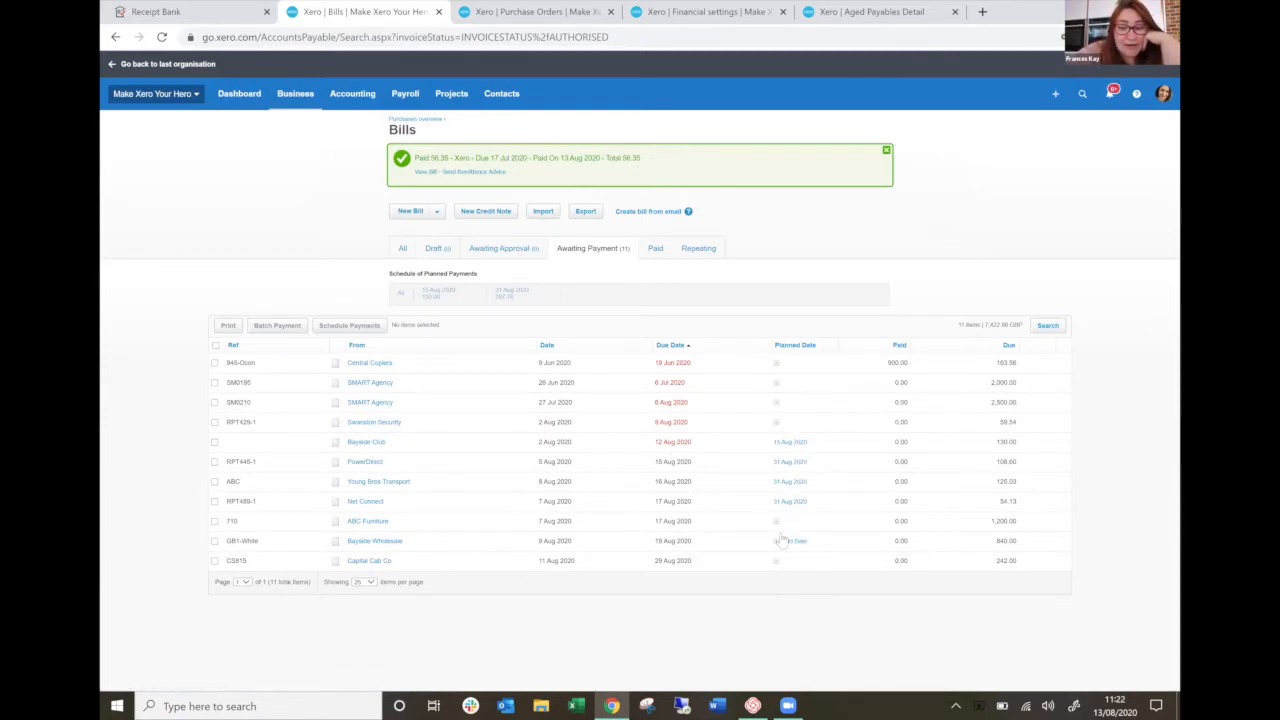
# Create a batch payment for the Central Copiers bill and both SMART Agency bills.
pyautogui.click(214, 362)
pyautogui.click(214, 382)
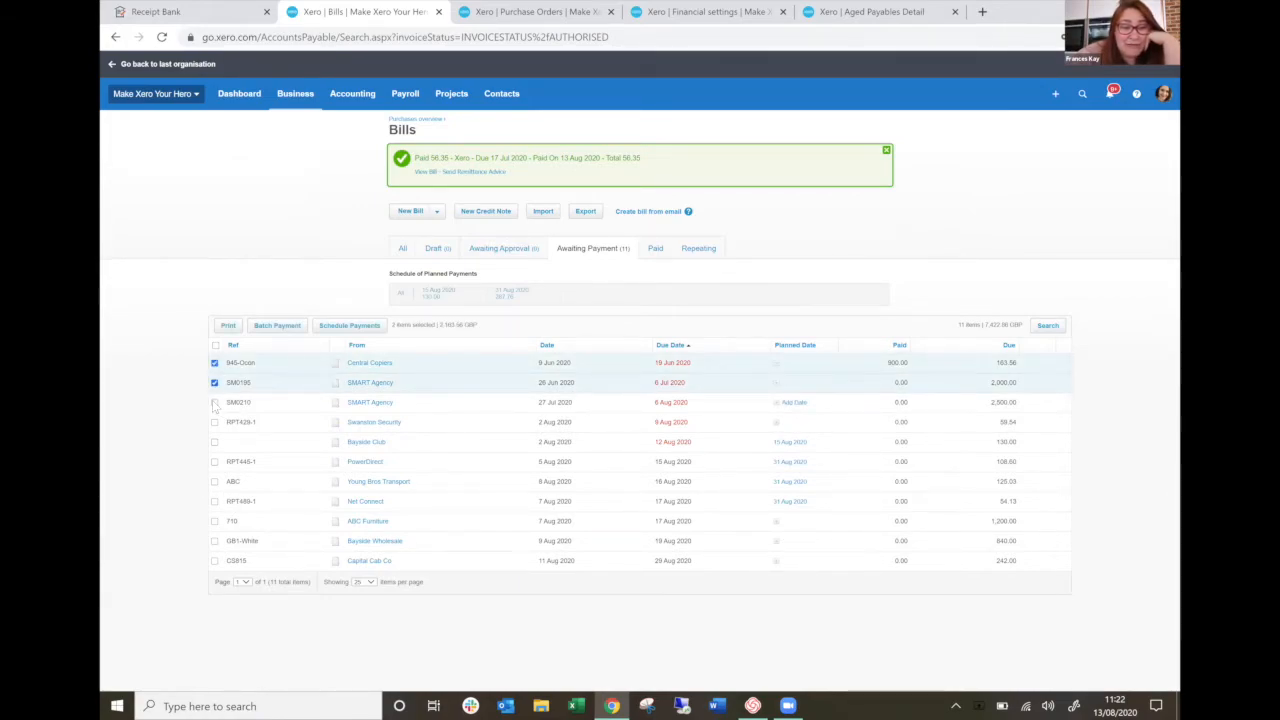
pyautogui.click(214, 403)
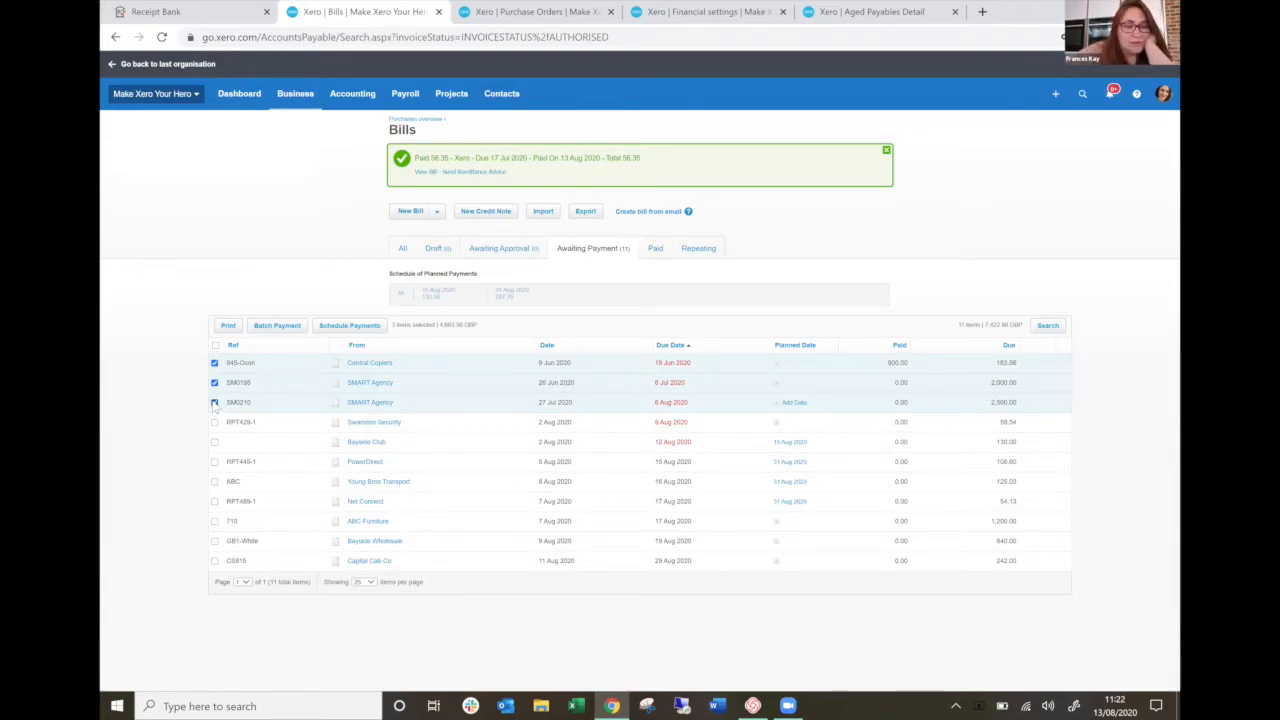
pyautogui.click(292, 326)
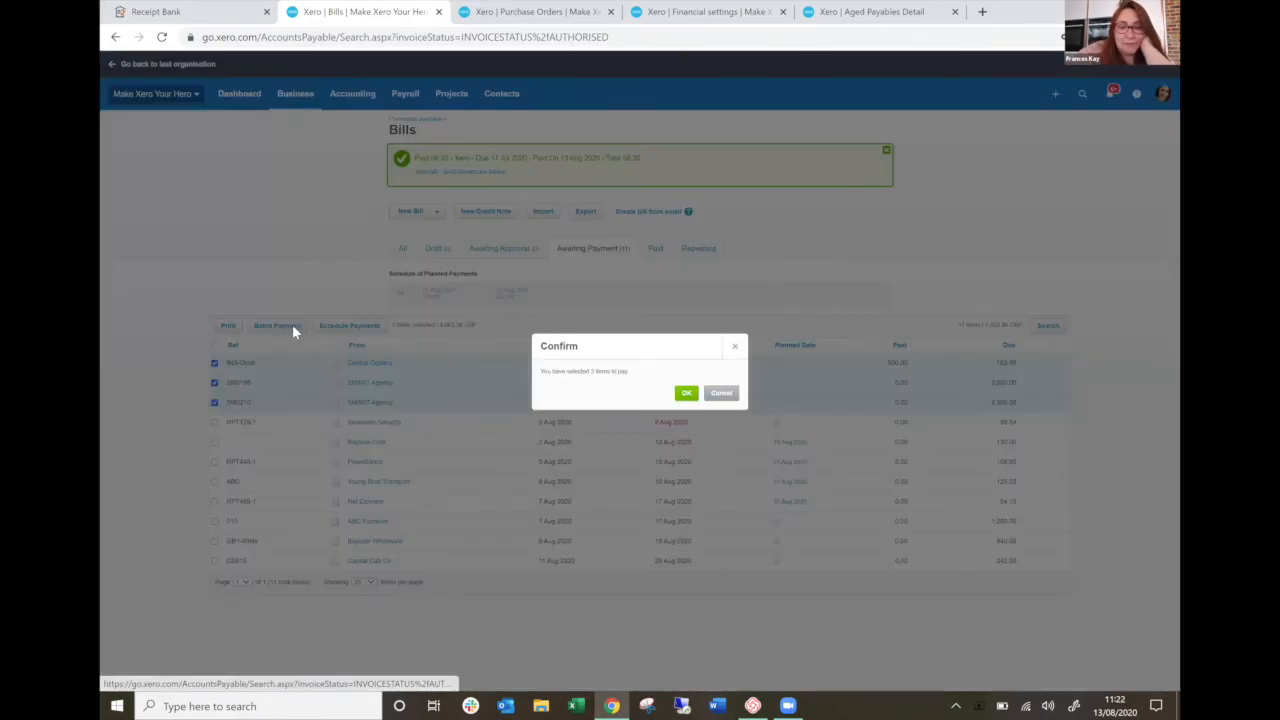
pyautogui.click(686, 392)
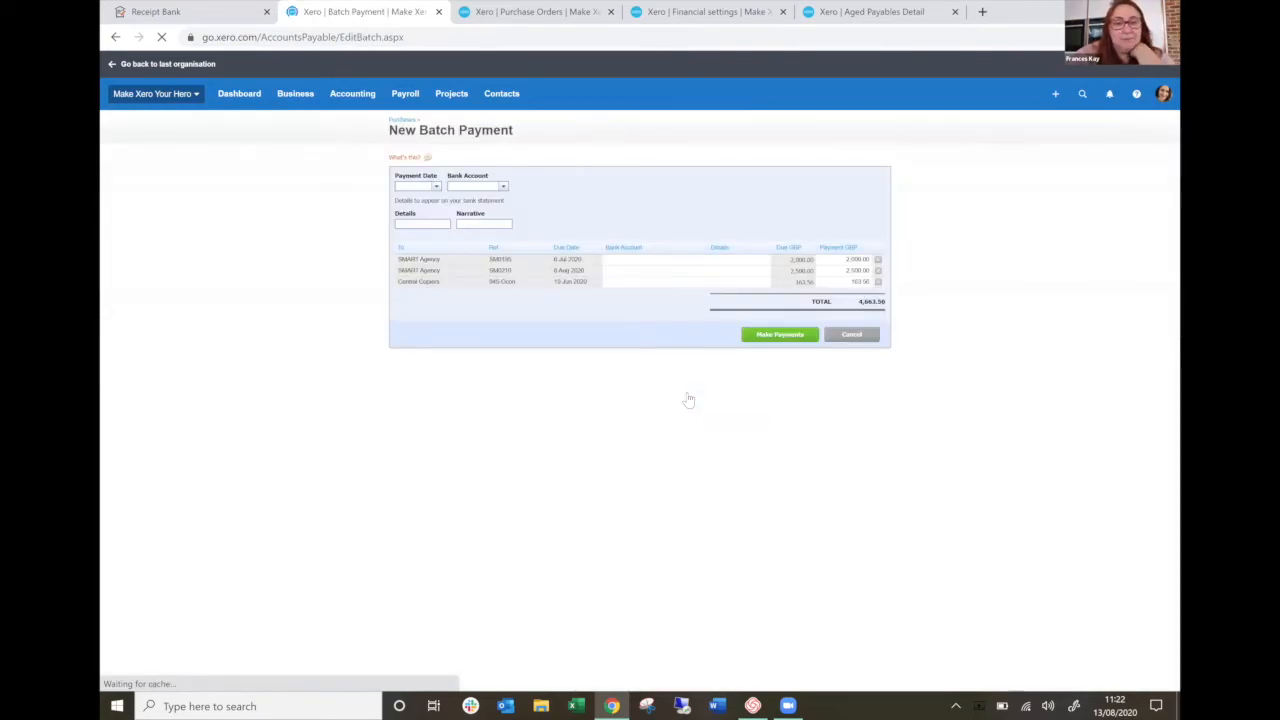
# Set the batch payment date to 14 Aug 2020, the account to Business Bank Account and the details to "Supplier run".
pyautogui.click(435, 190)
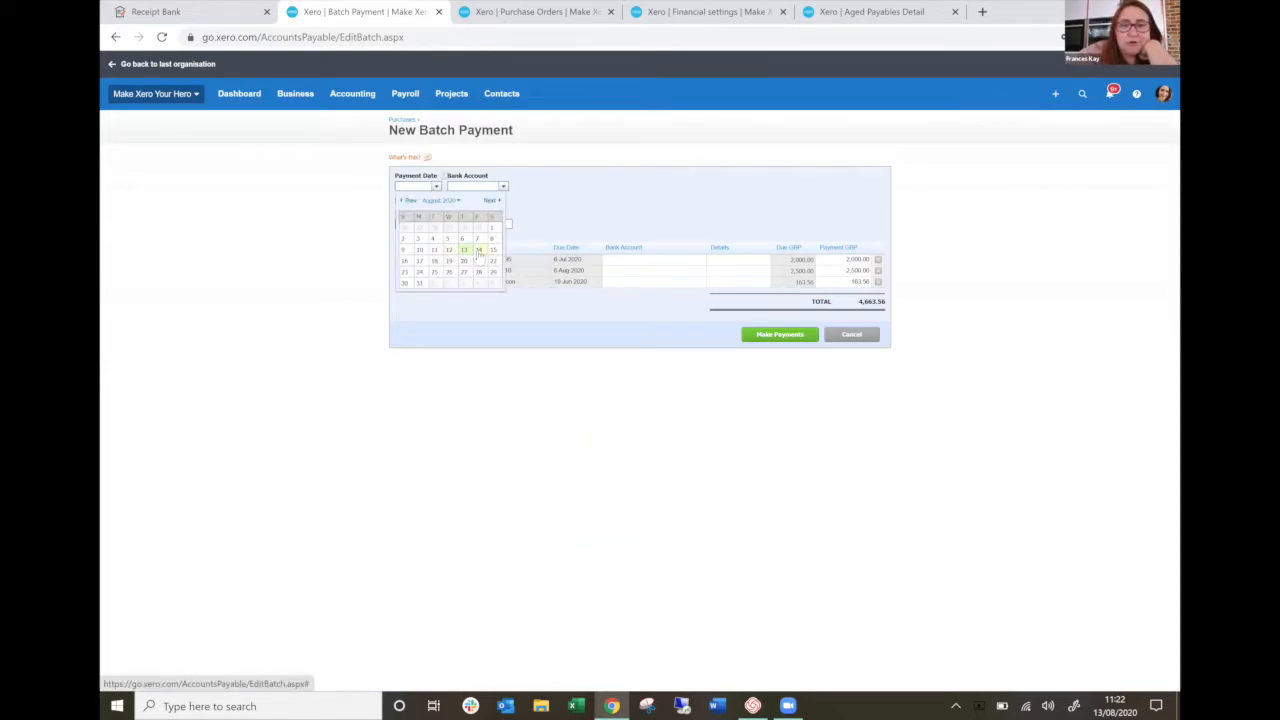
pyautogui.click(478, 250)
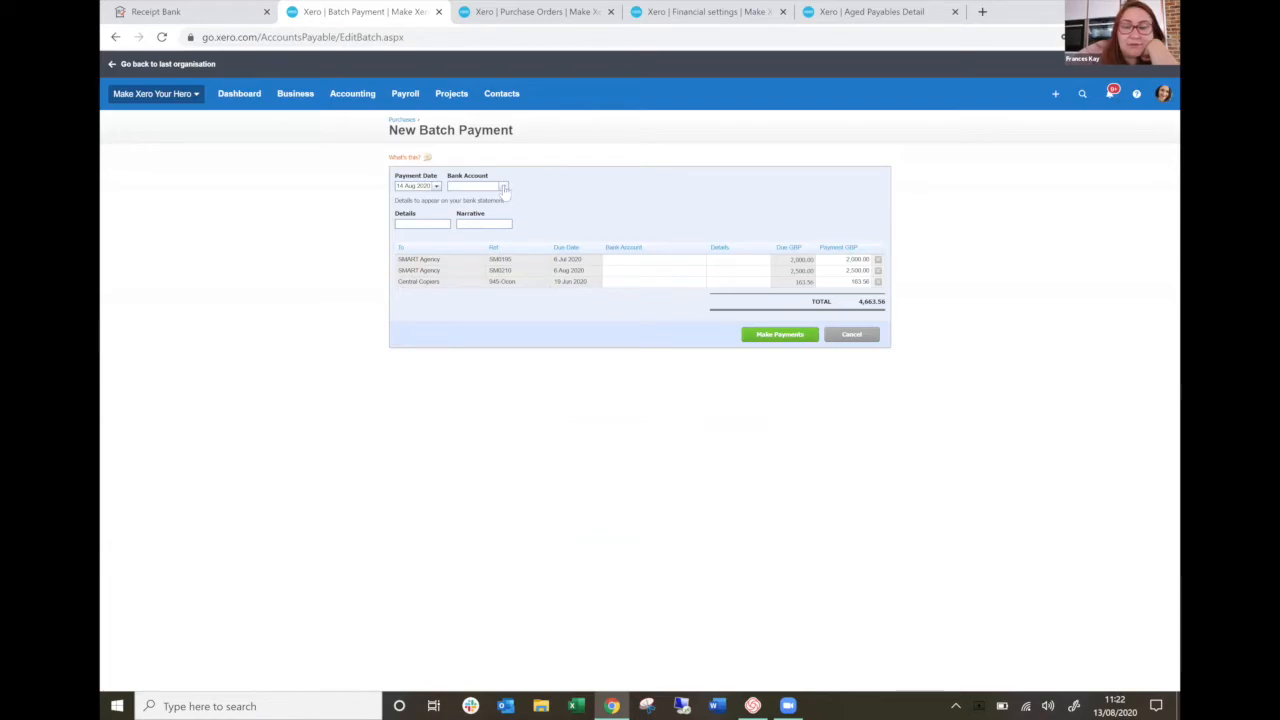
pyautogui.click(505, 186)
pyautogui.click(490, 208)
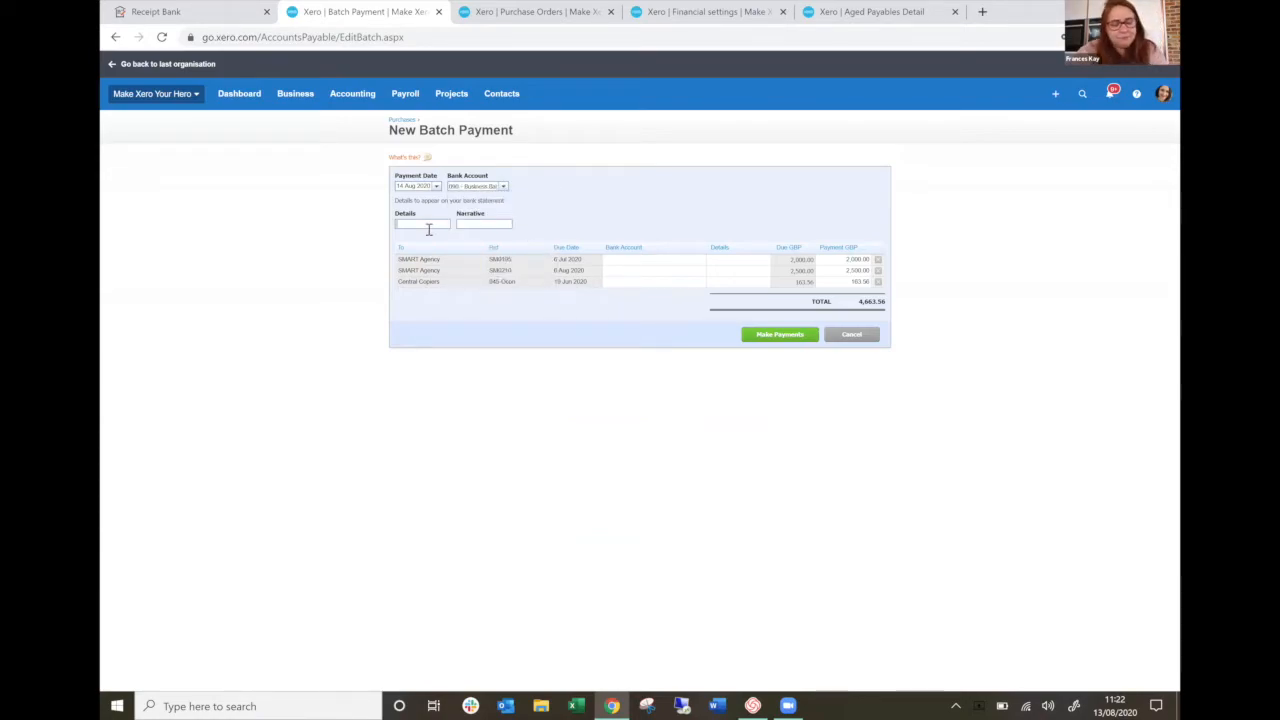
pyautogui.click(427, 225)
pyautogui.write('Sup')
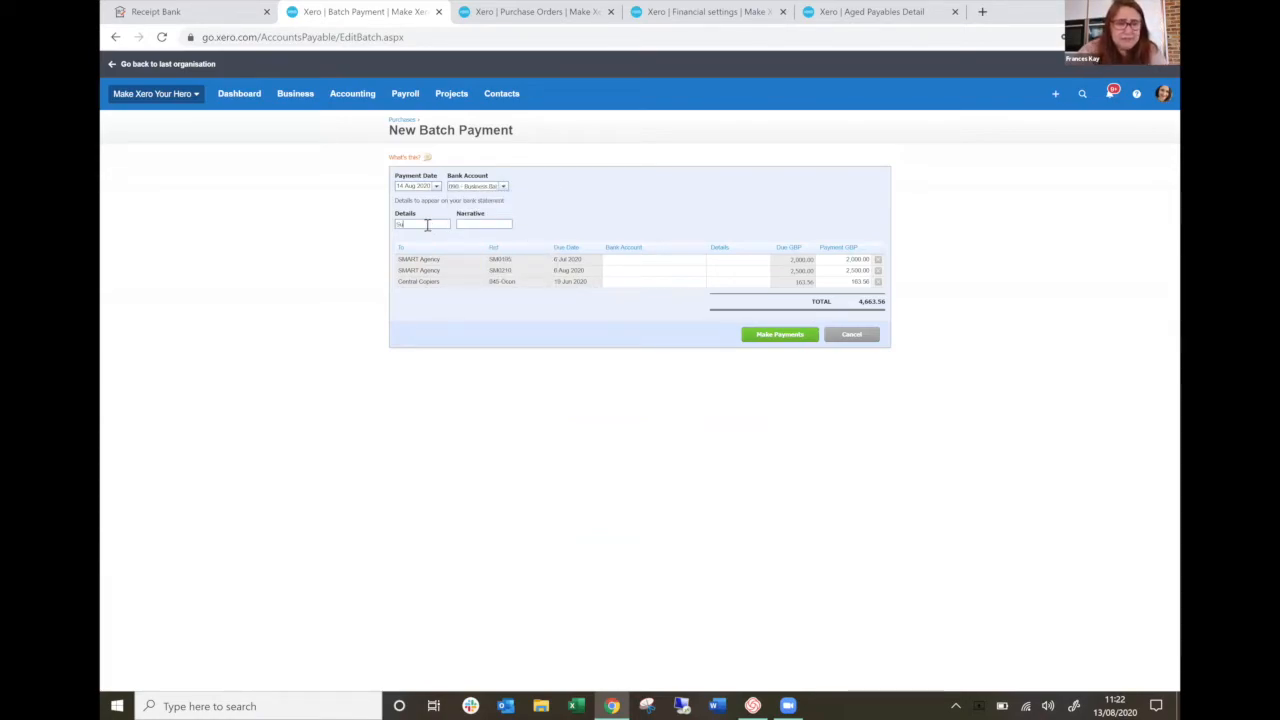
pyautogui.write('pl')
pyautogui.press('BackSpace')
pyautogui.press('BackSpace')
pyautogui.write('plier run')
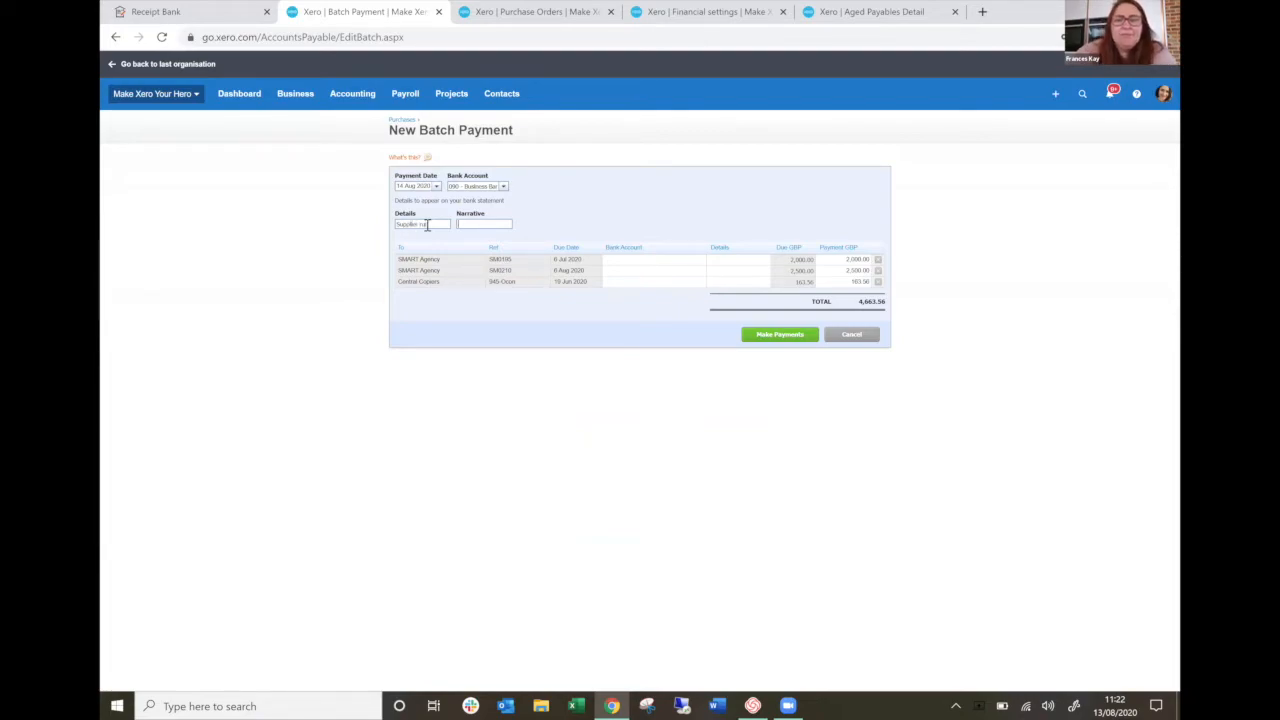
# Enter the bank account number and details "Make Xero" for the 2,000.00 SMART Agency bill, and make the batch payments.
pyautogui.click(679, 260)
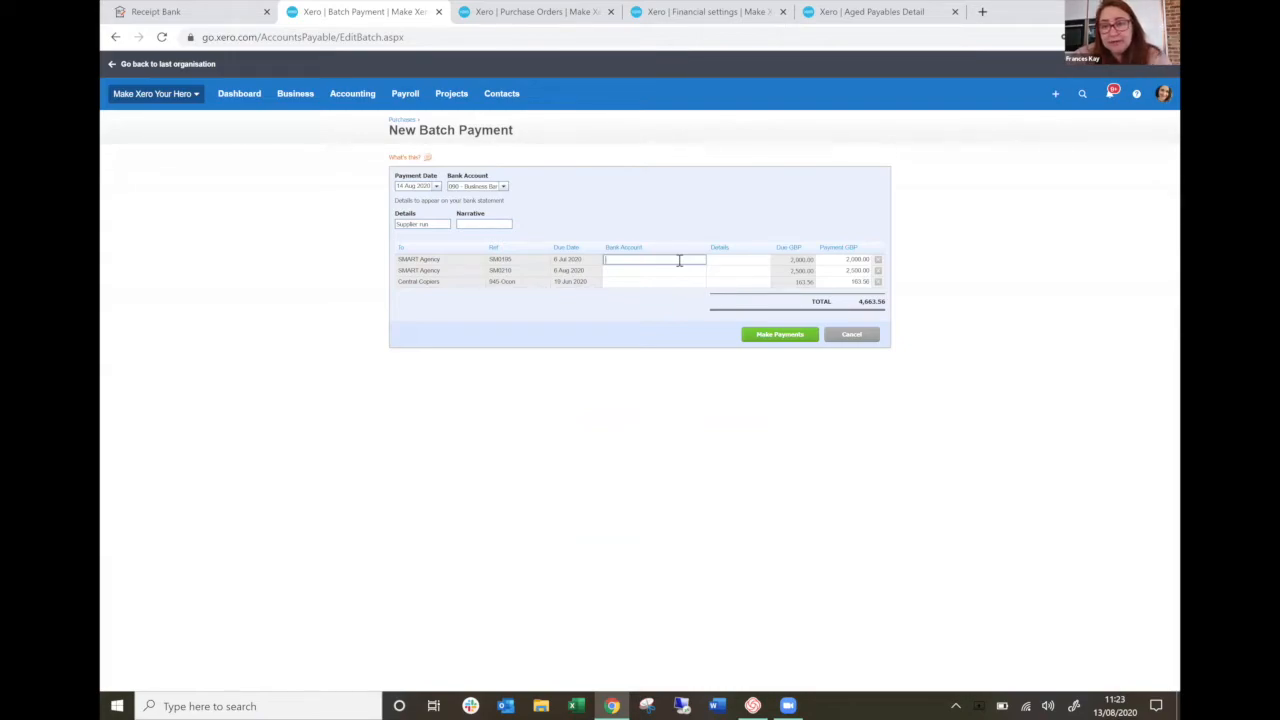
pyautogui.write('111')
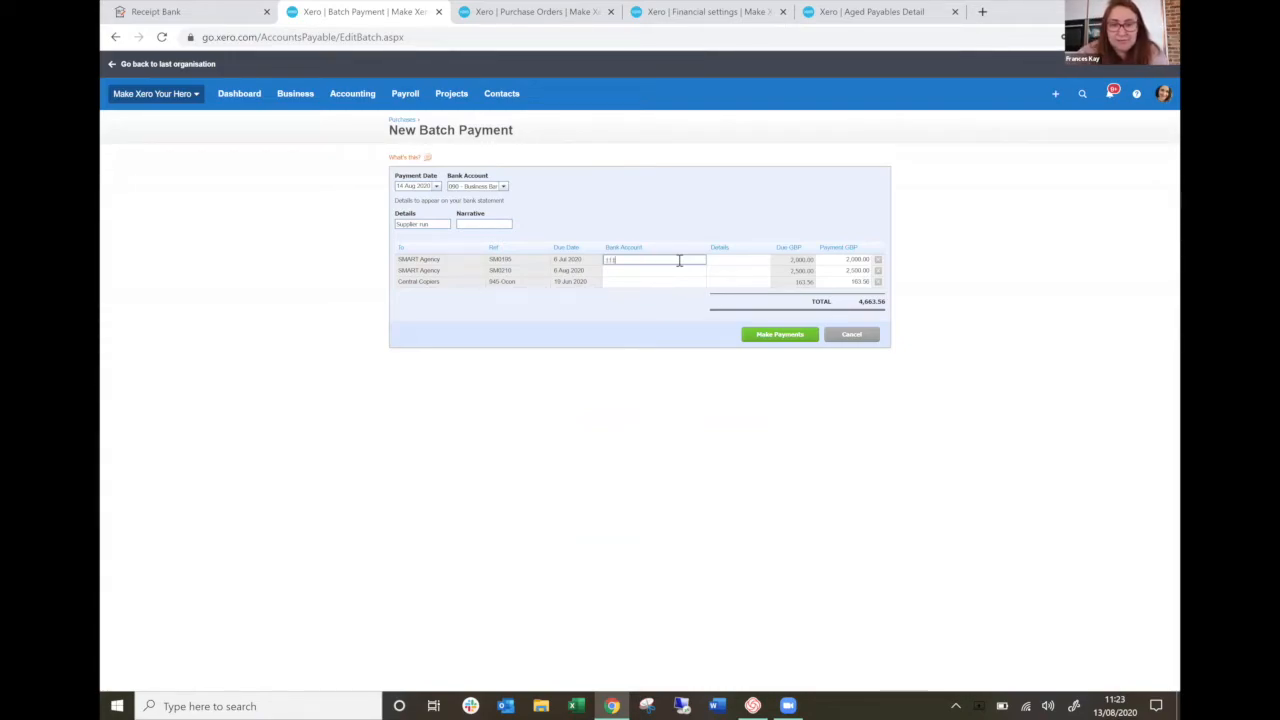
pyautogui.write('111-111111')
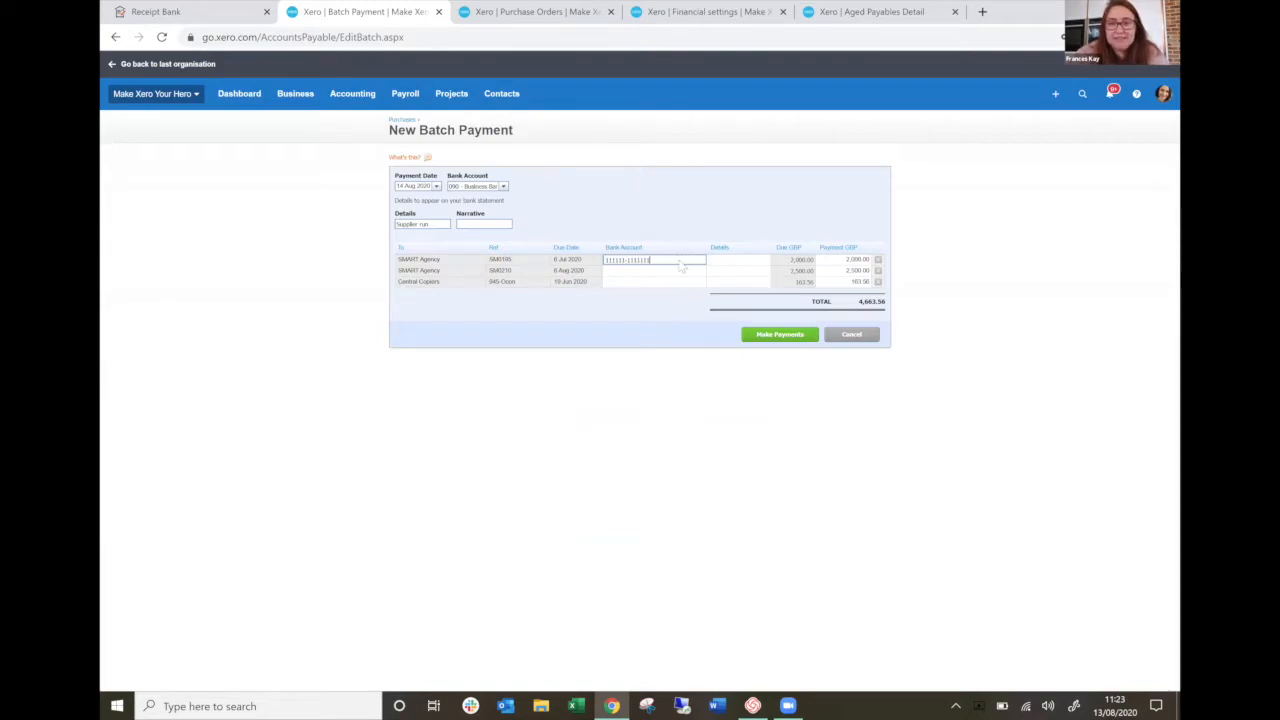
pyautogui.press('Tab')
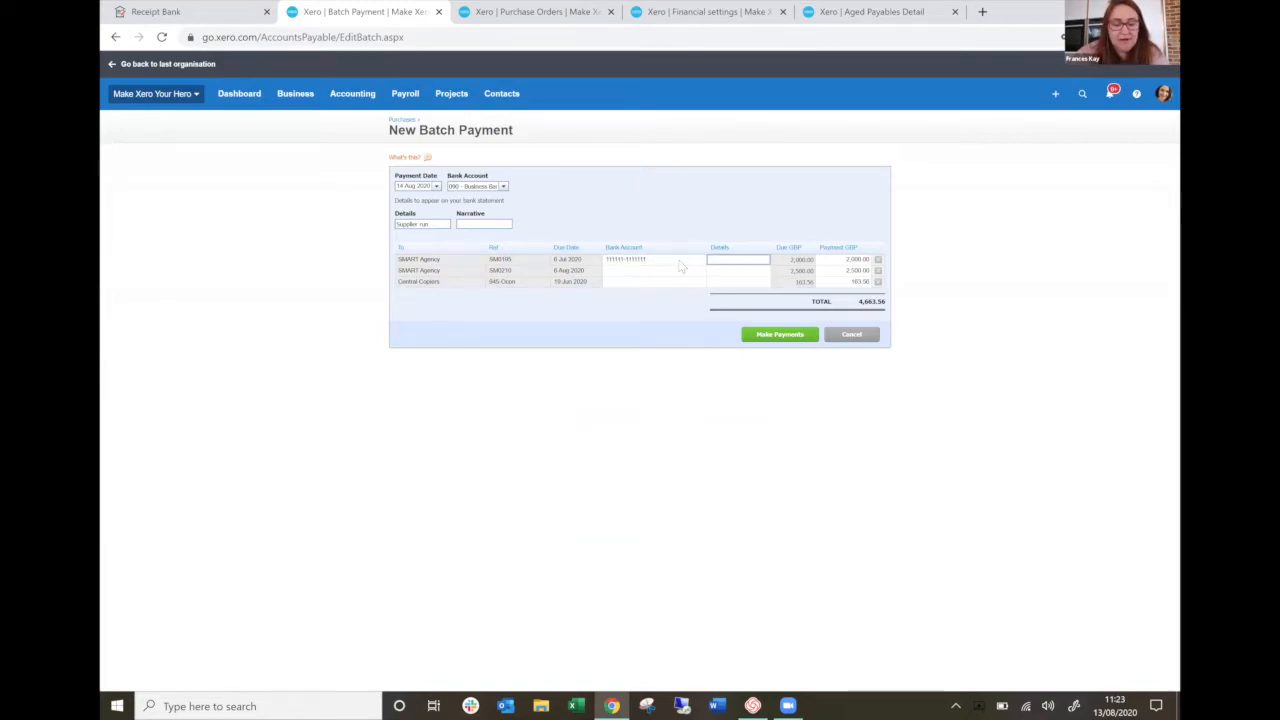
pyautogui.write('Make')
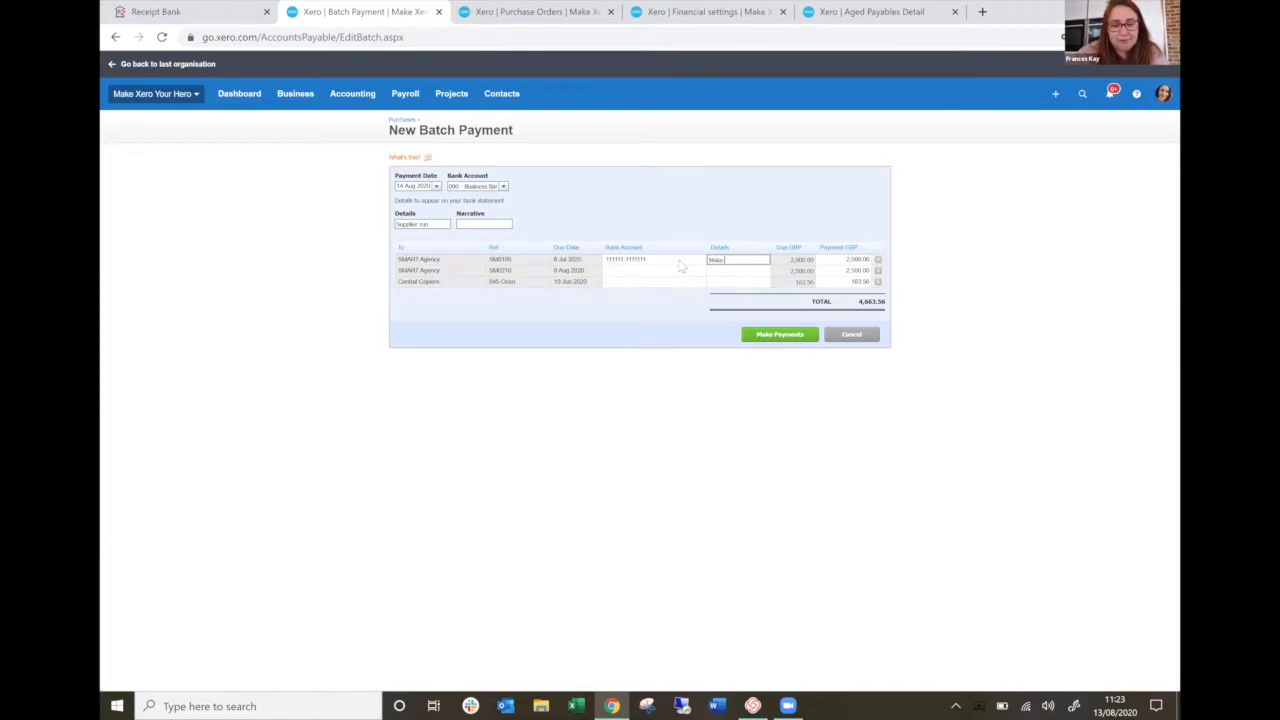
pyautogui.write(' Xero')
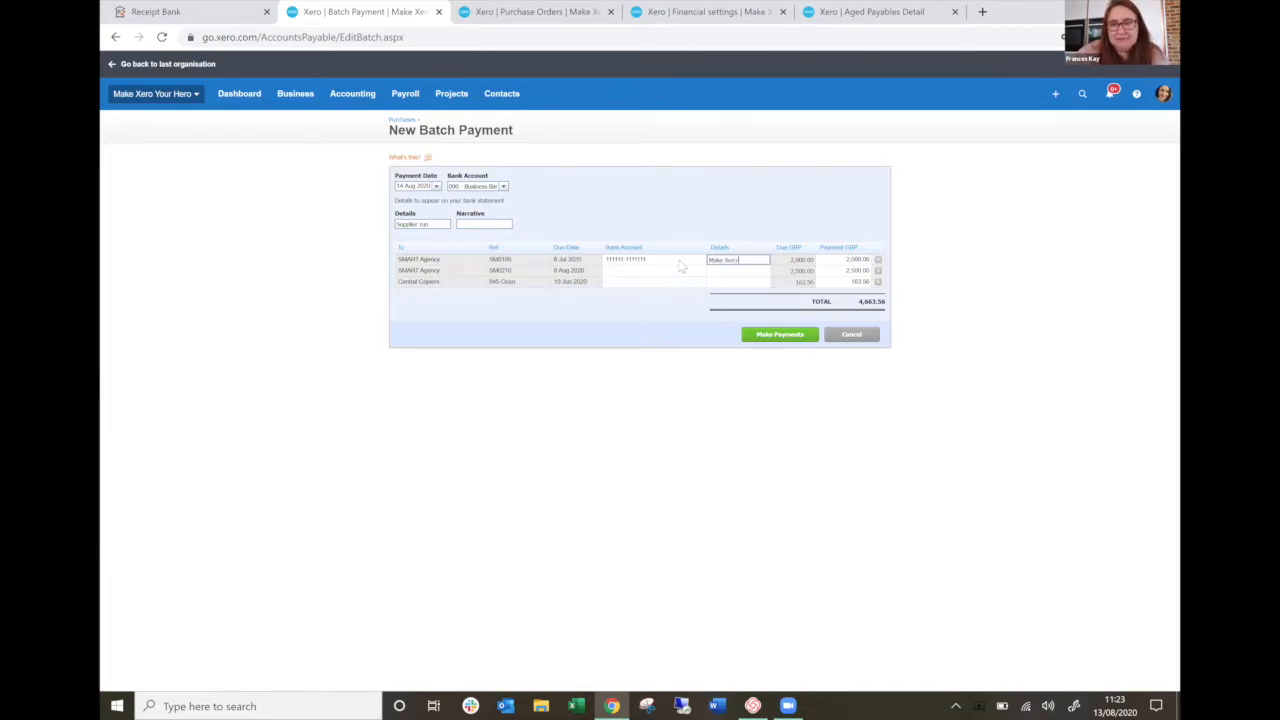
pyautogui.click(766, 334)
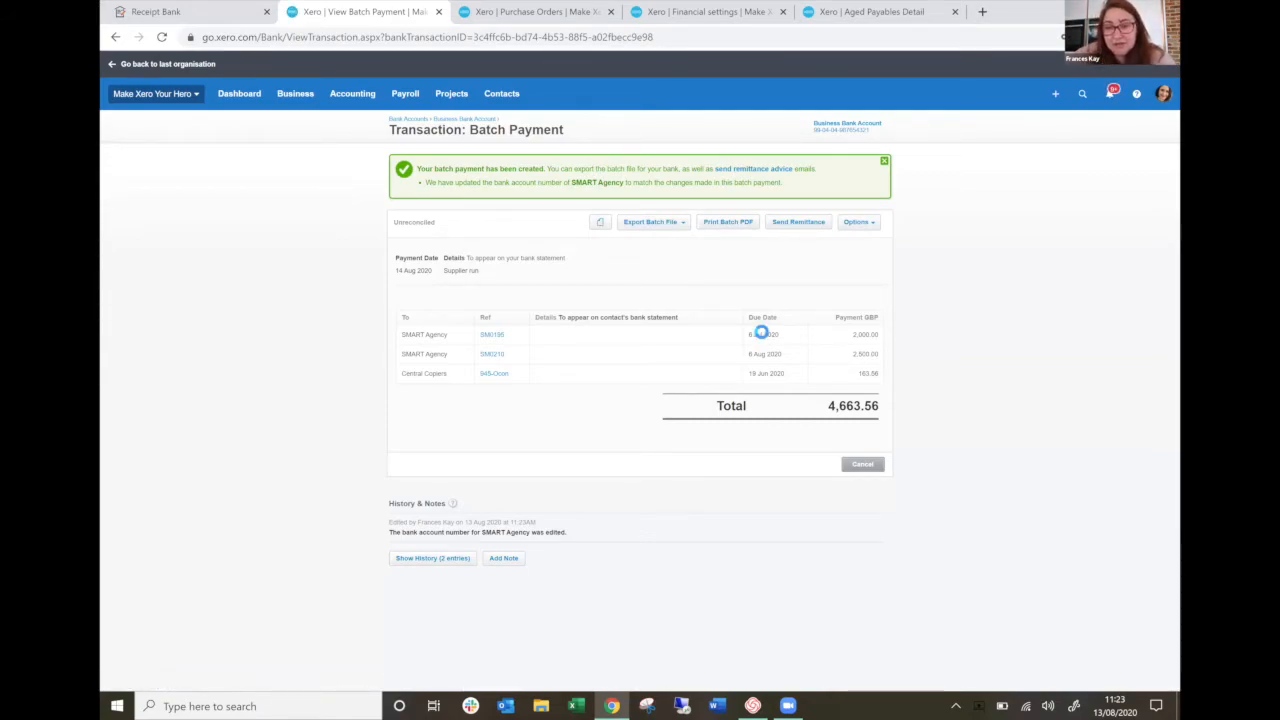
# Show the batch payment's export file formats, and examine the recipient email fields of its remittance advice.
pyautogui.click(675, 227)
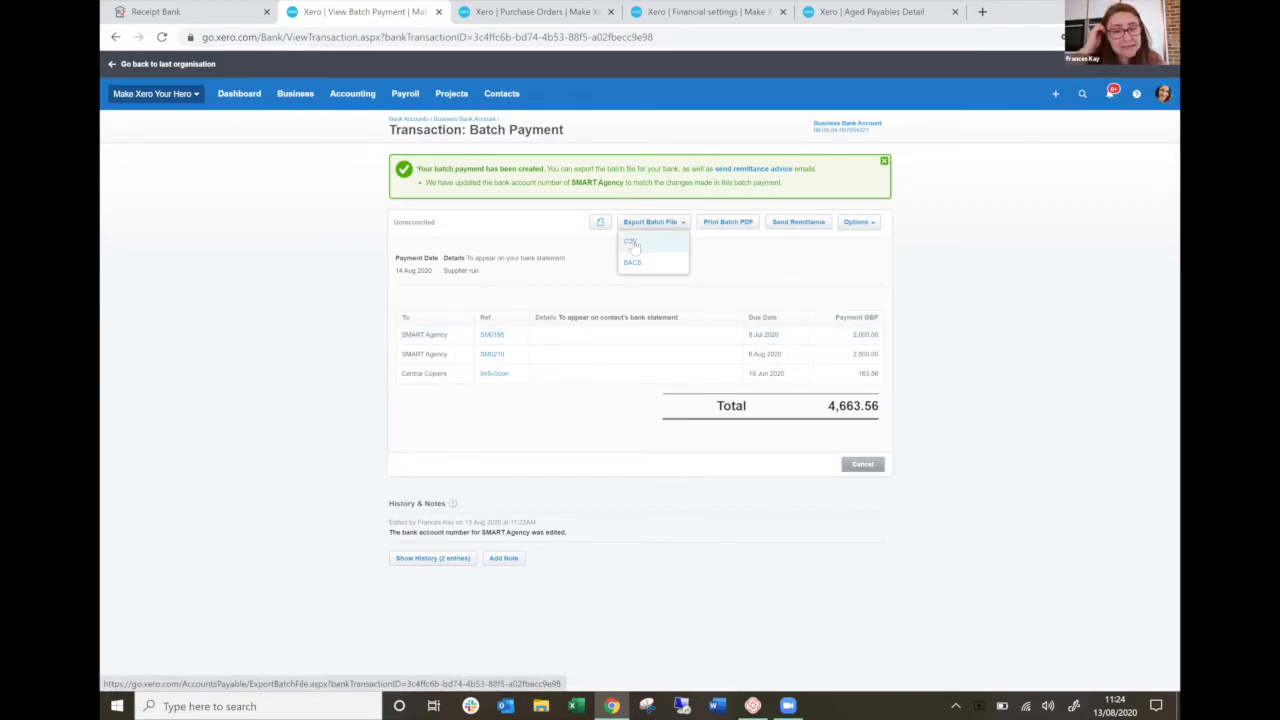
pyautogui.click(808, 224)
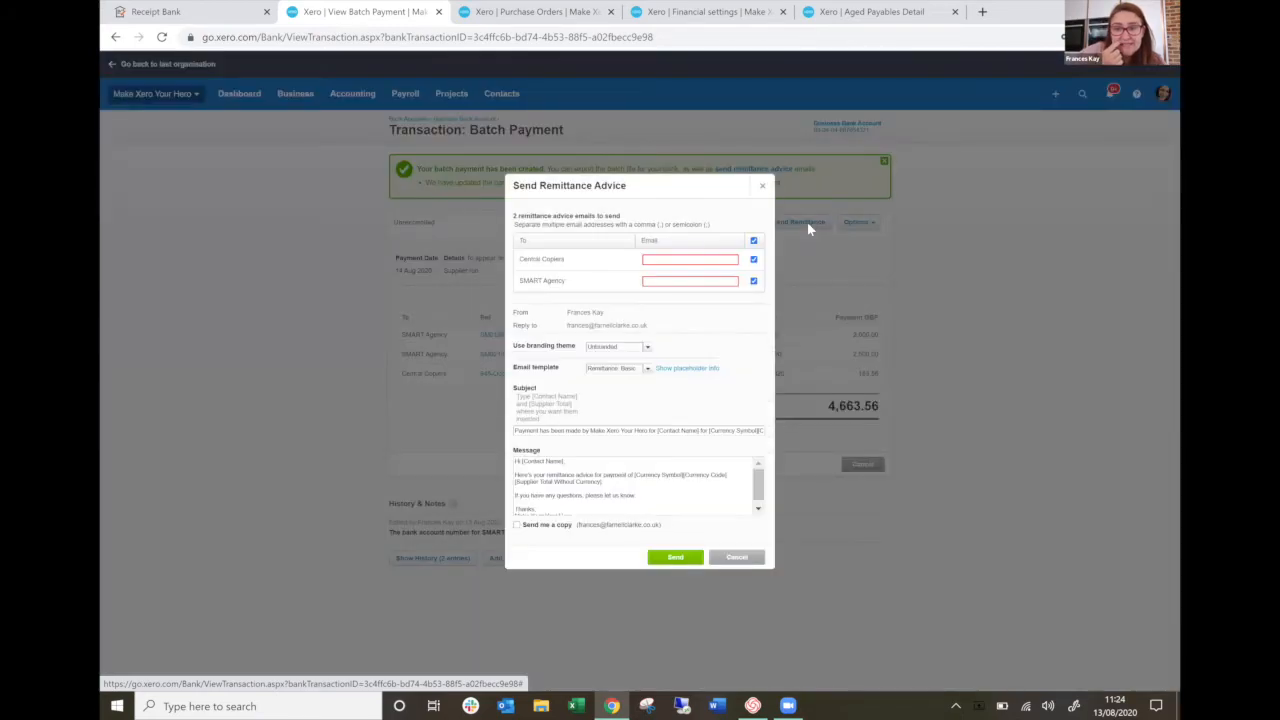
pyautogui.click(656, 260)
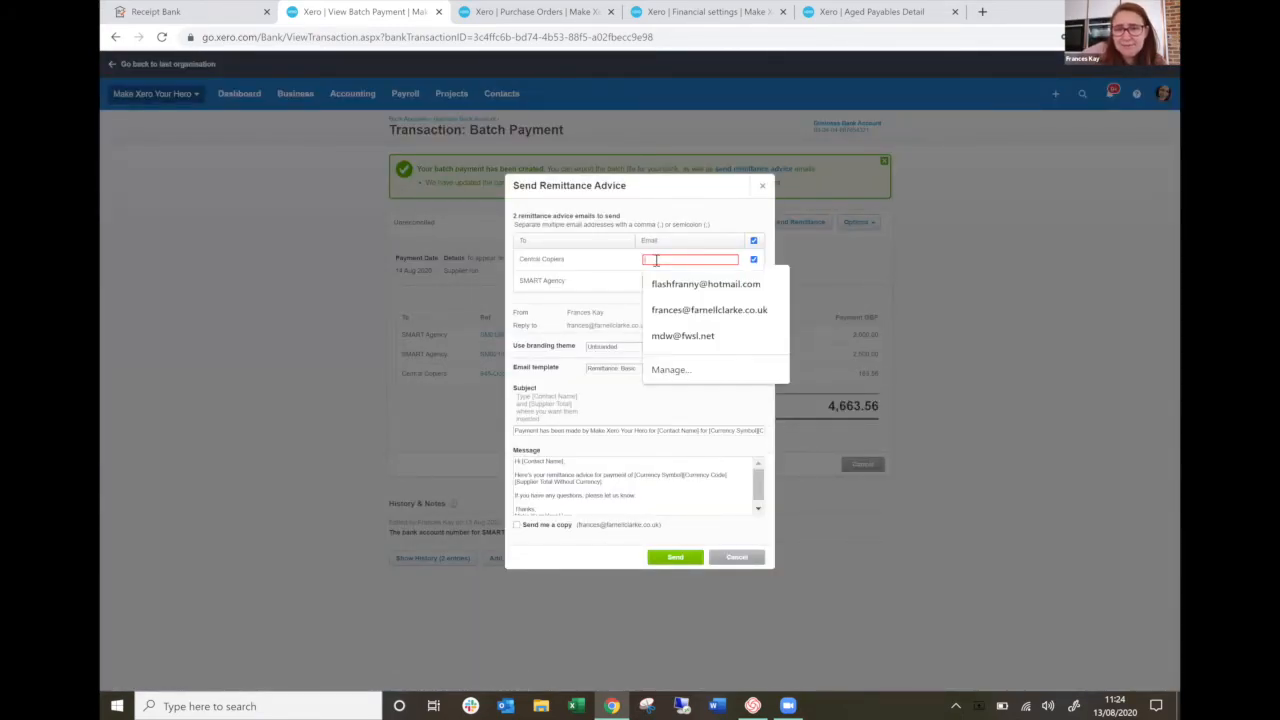
pyautogui.click(593, 257)
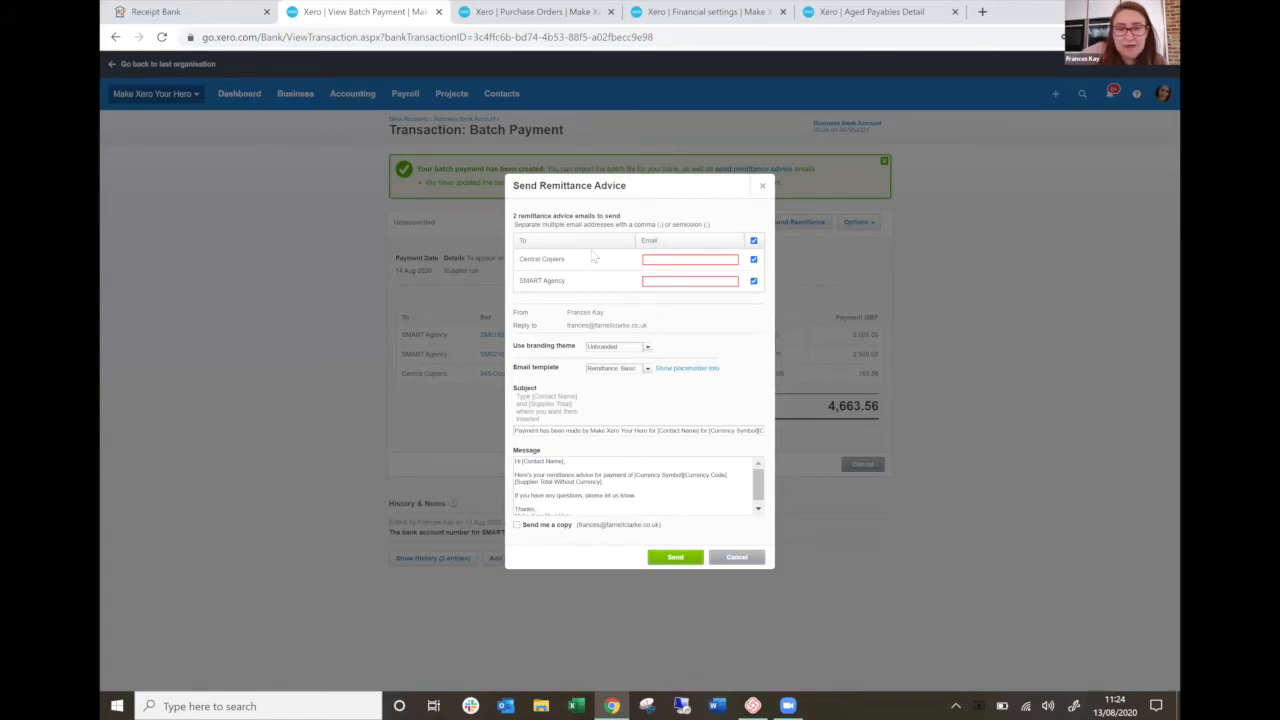
pyautogui.click(658, 263)
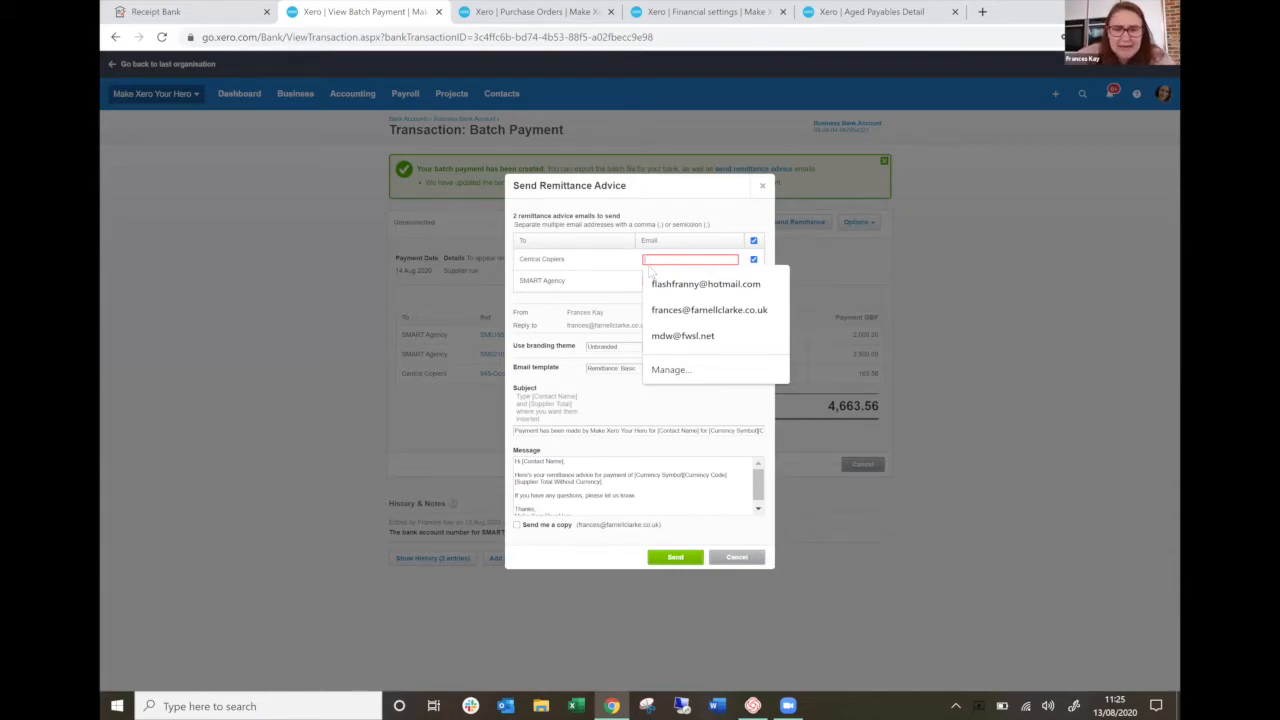
pyautogui.click(572, 397)
# Check the branding themes available for the remittance advice and close it without sending.
pyautogui.click(648, 348)
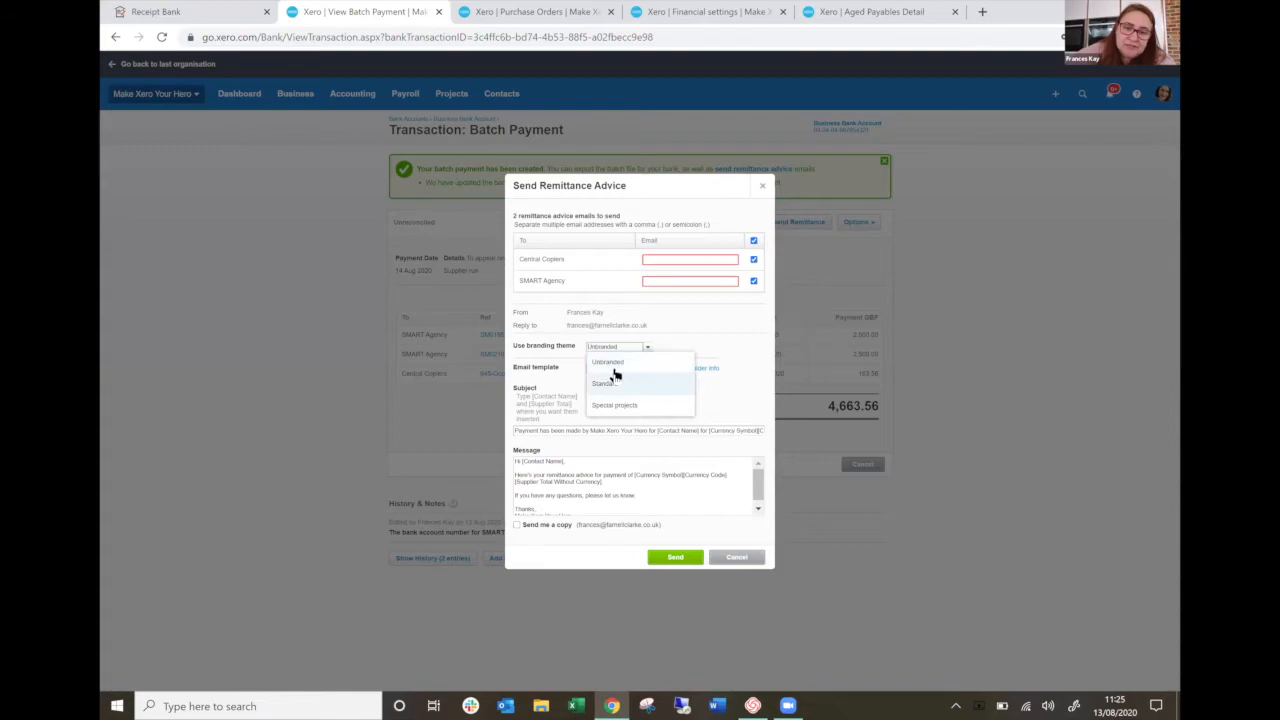
pyautogui.click(672, 323)
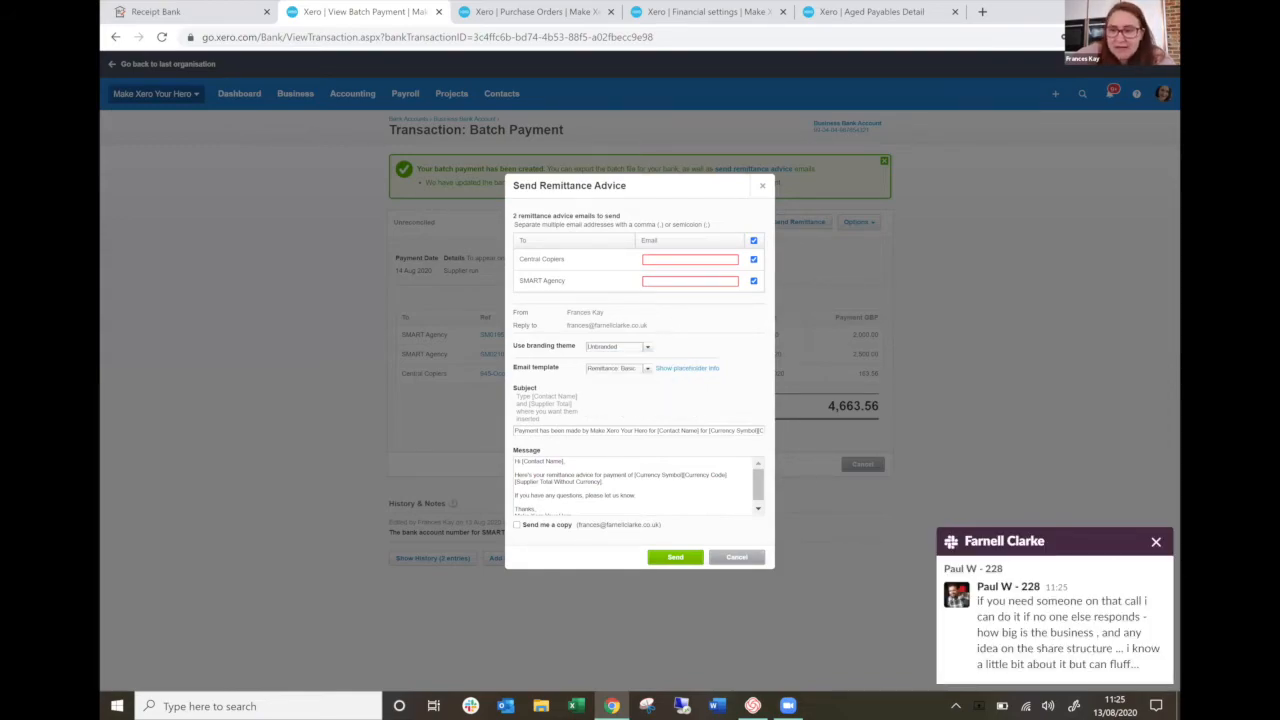
pyautogui.click(1156, 541)
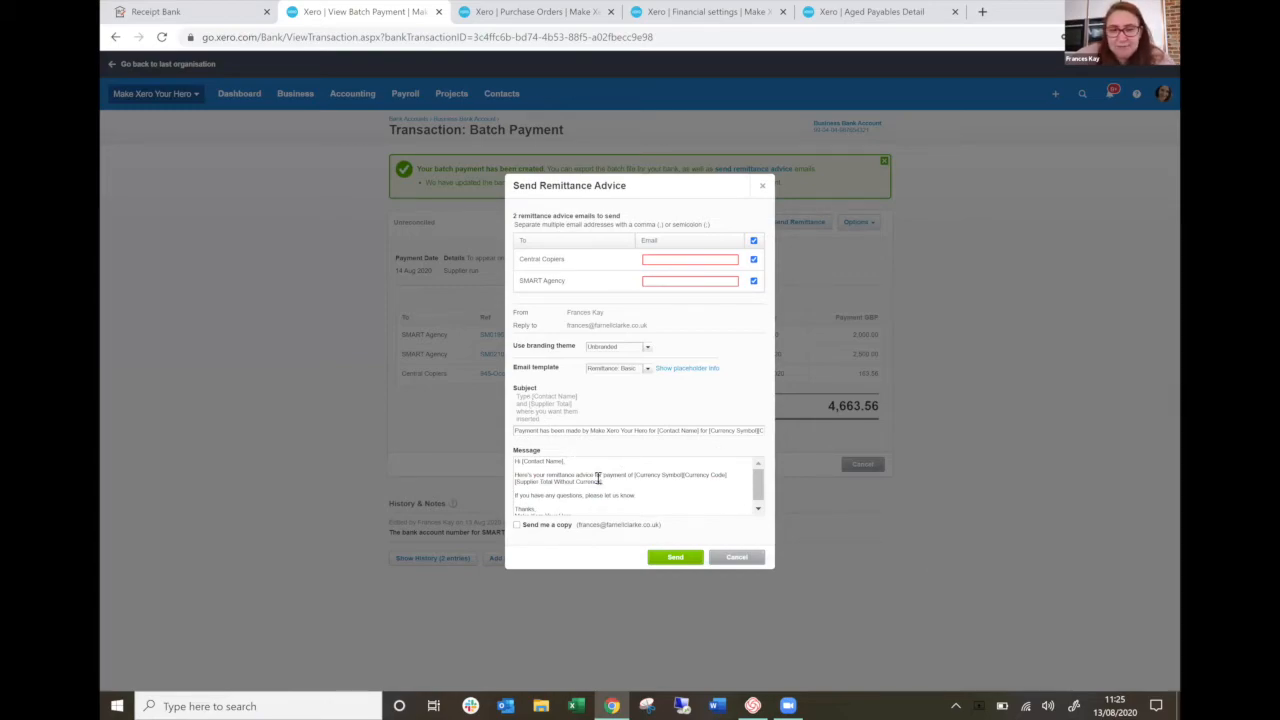
pyautogui.click(722, 560)
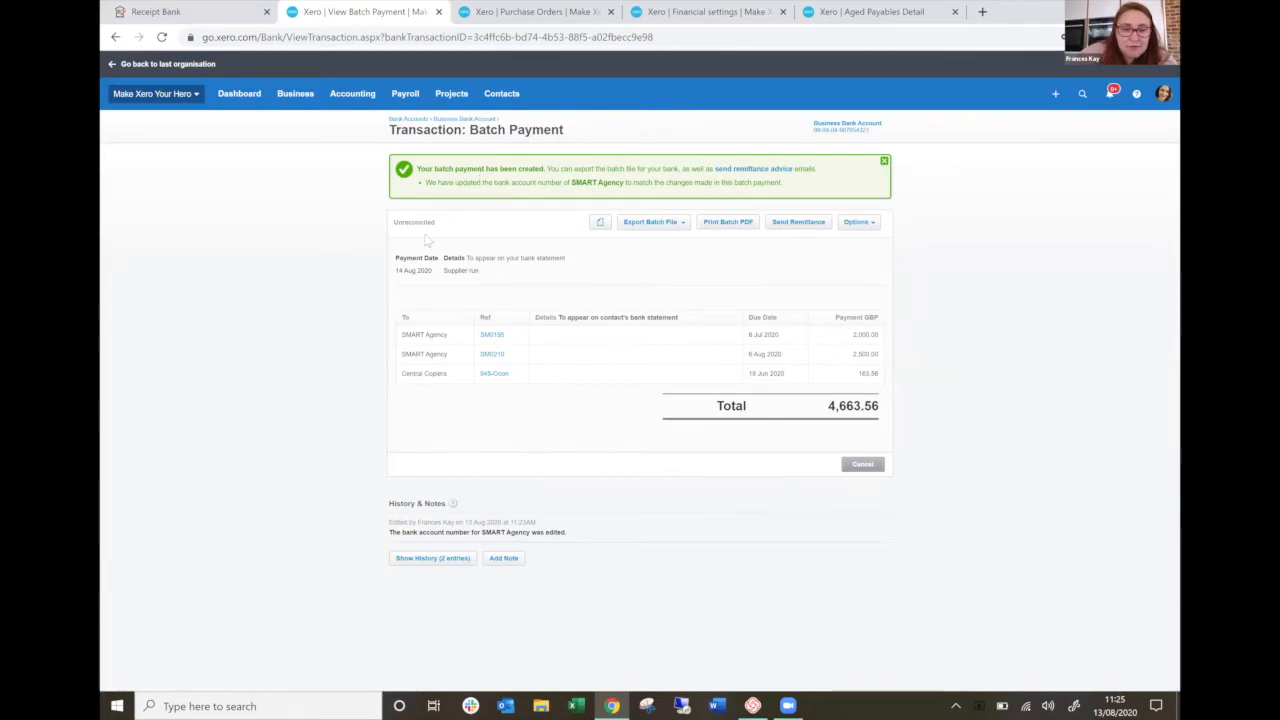
# Open the list of all purchase orders.
pyautogui.click(295, 96)
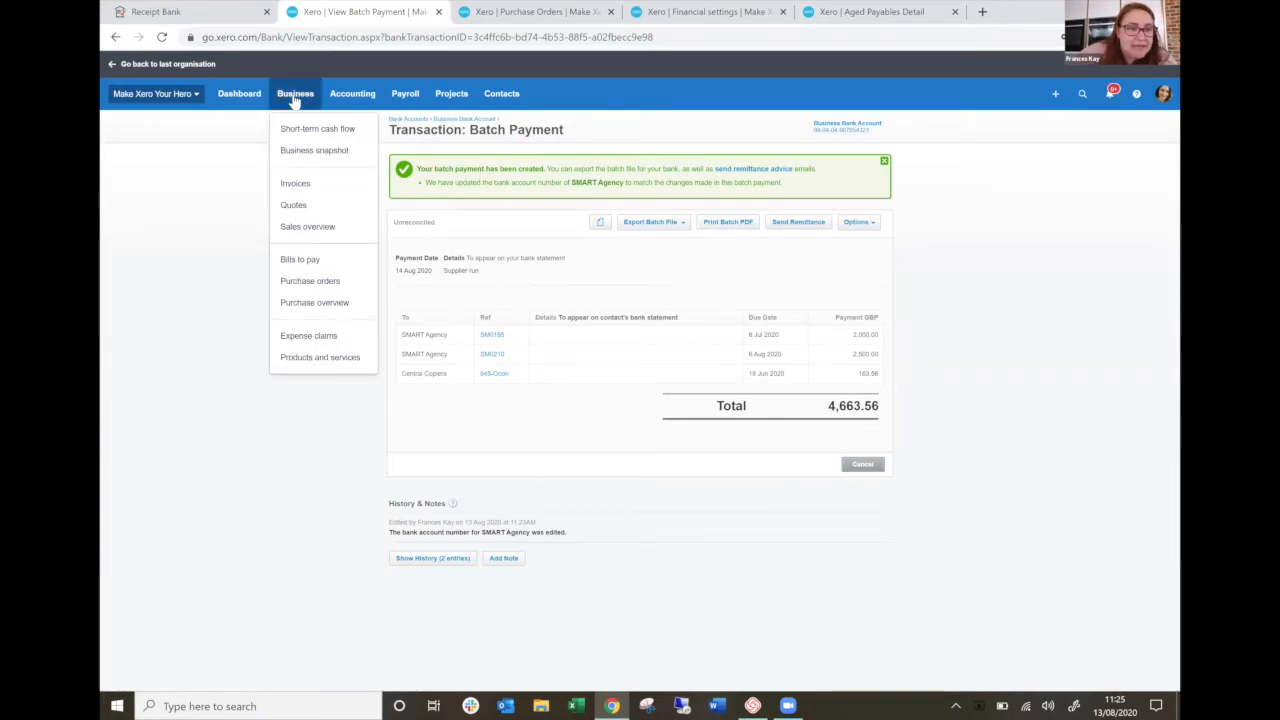
pyautogui.click(312, 281)
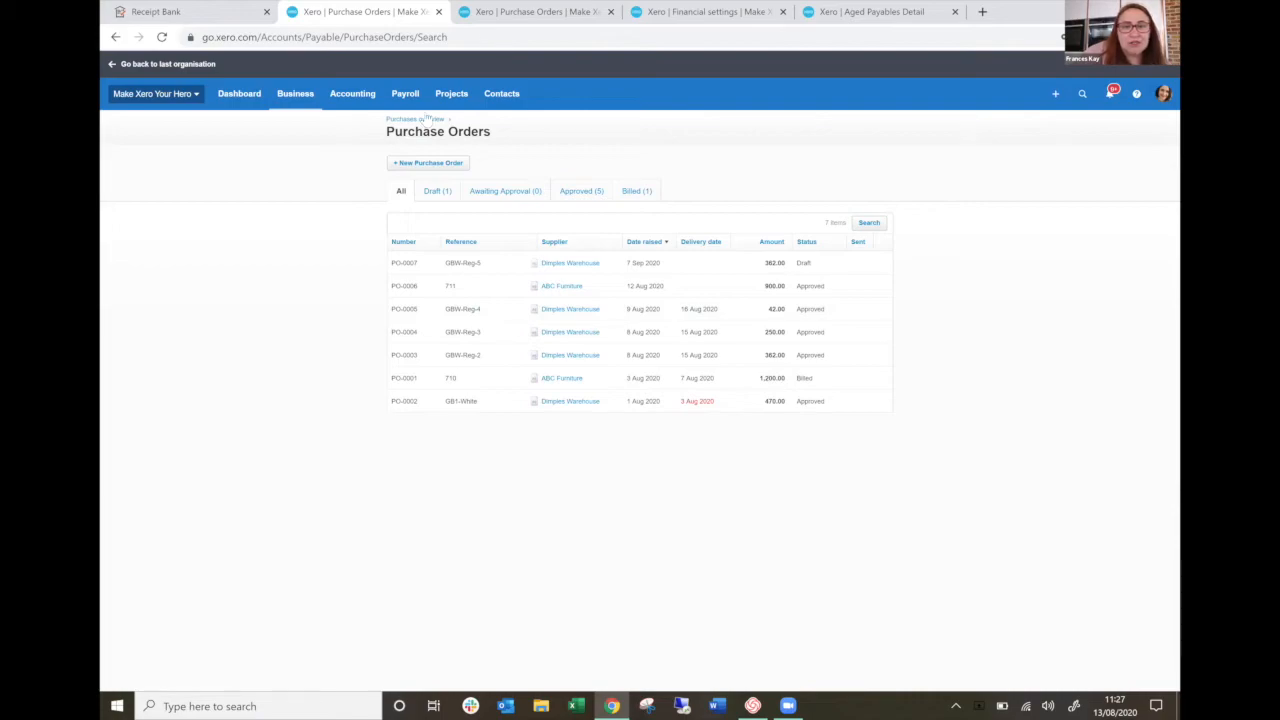
# Review the Aged Payables Detail report as at 13 August 2020 and open the PowerDirect bill from it.
pyautogui.click(338, 98)
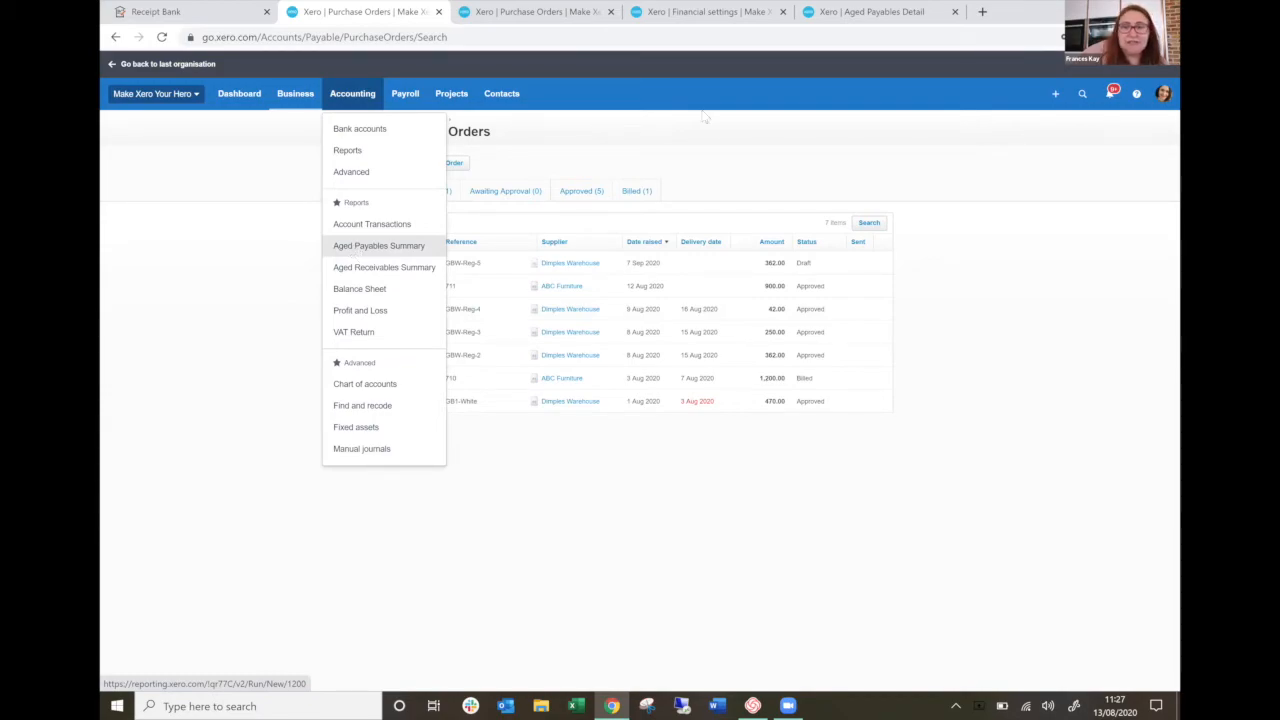
pyautogui.click(850, 22)
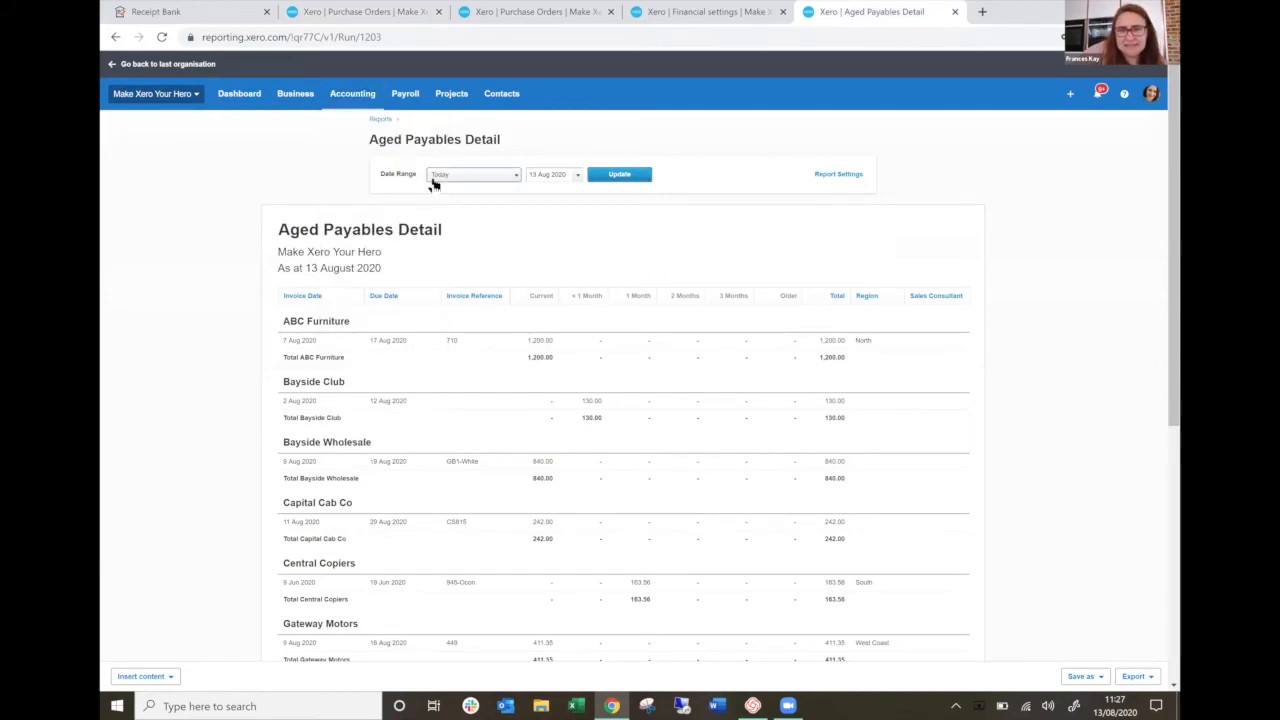
pyautogui.click(433, 178)
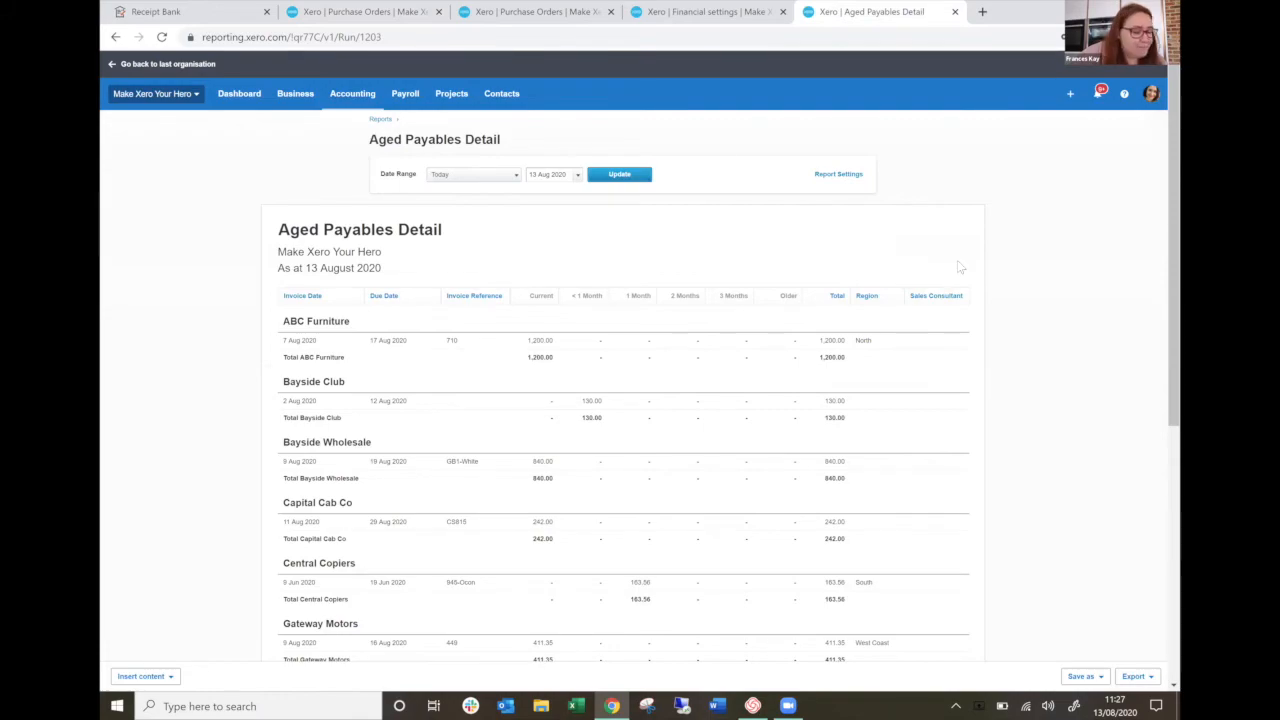
pyautogui.scroll(-3, 1008, 466)
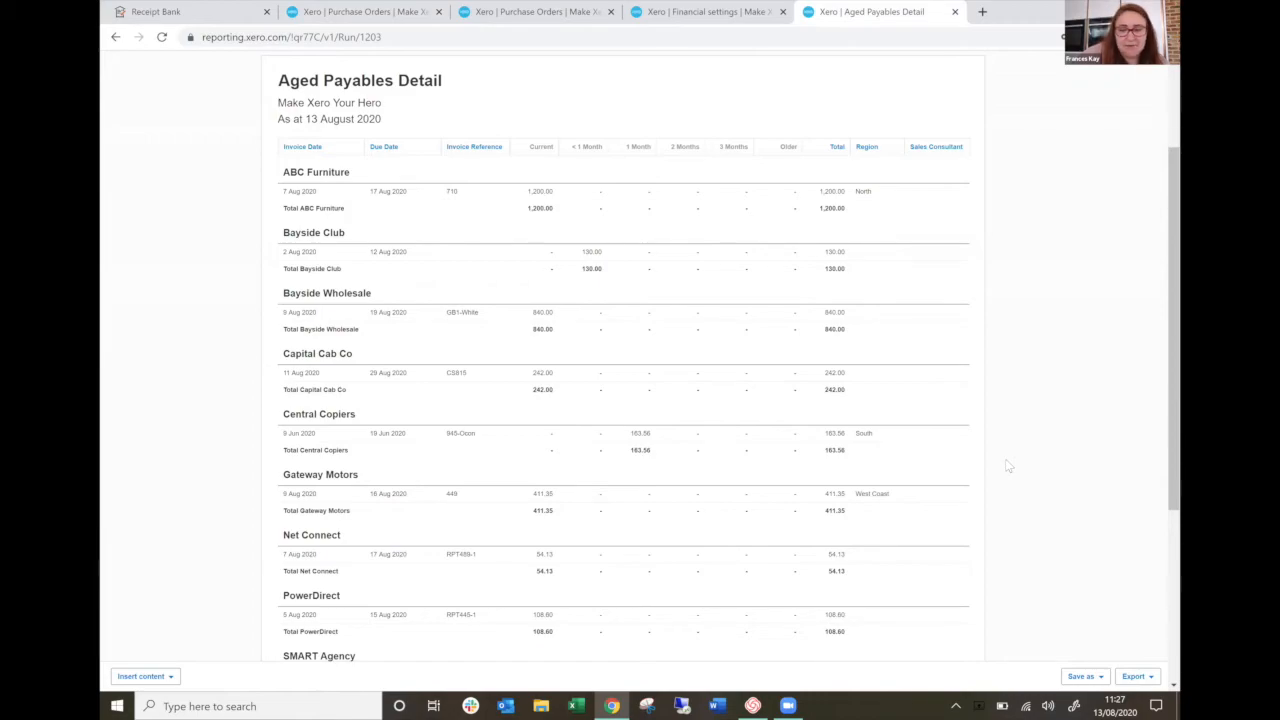
pyautogui.scroll(-5, 1008, 466)
pyautogui.scroll(-1, 1008, 466)
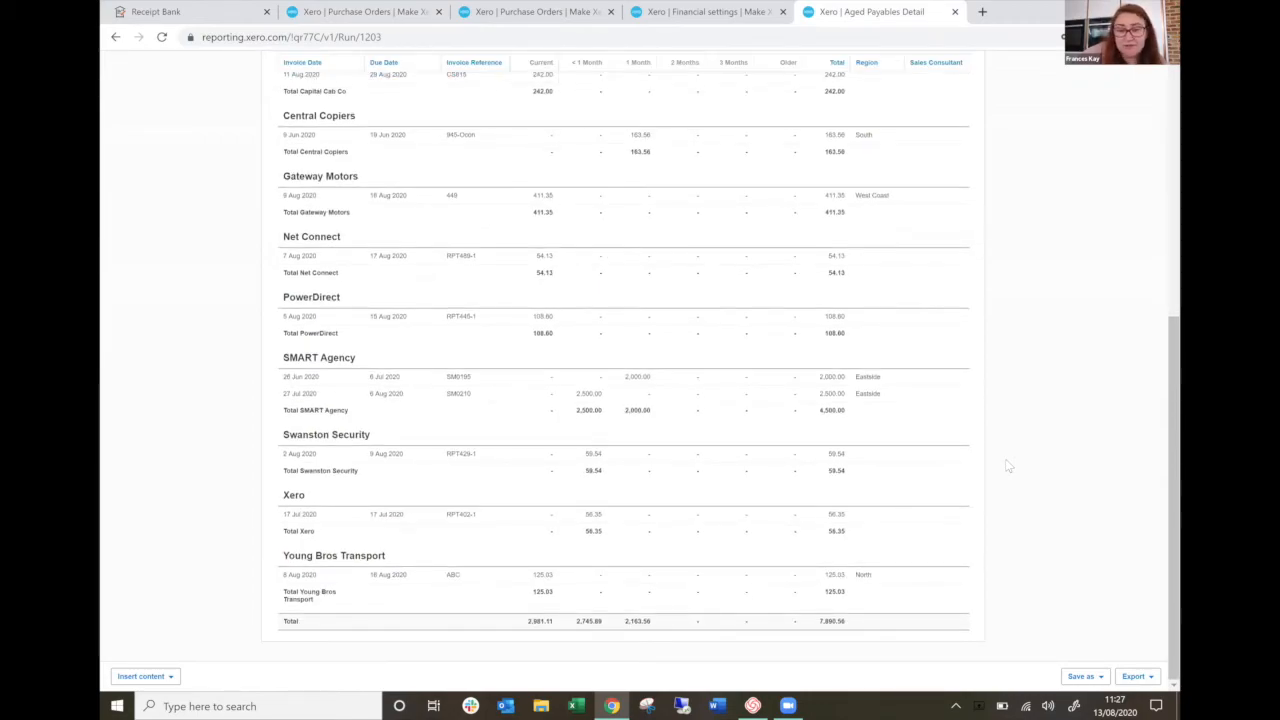
pyautogui.scroll(1, 1008, 466)
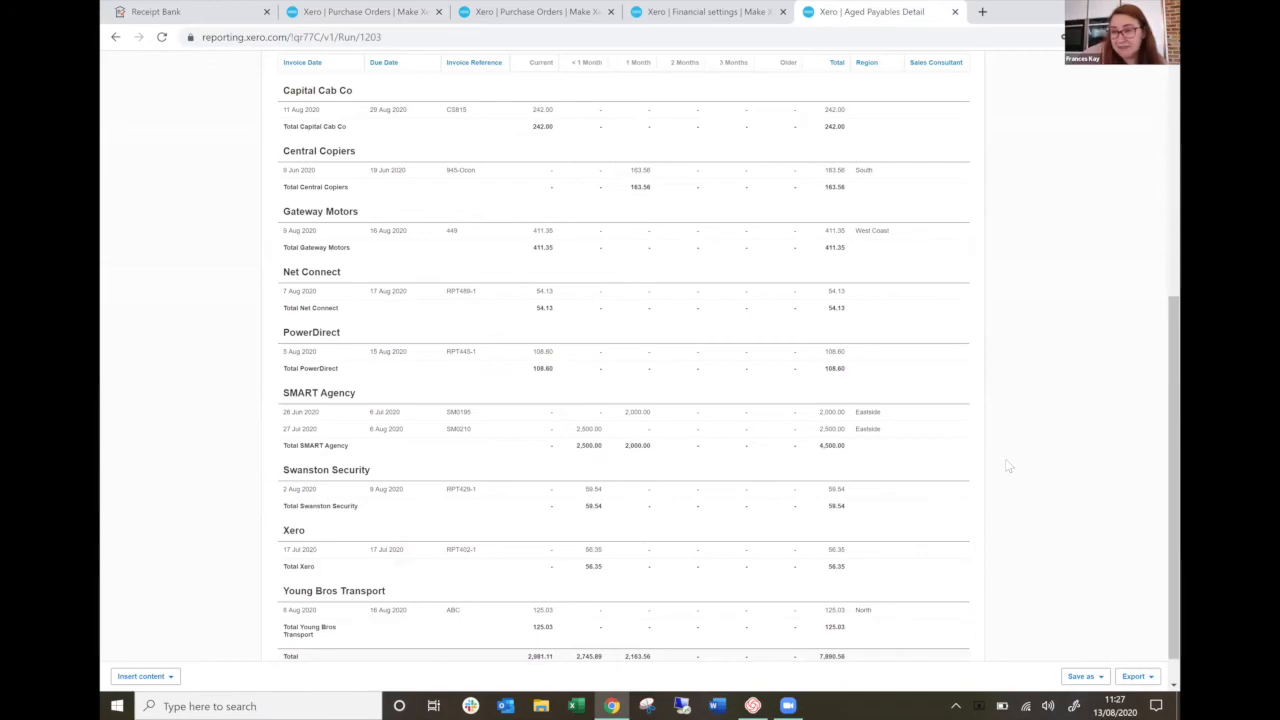
pyautogui.scroll(8, 1008, 466)
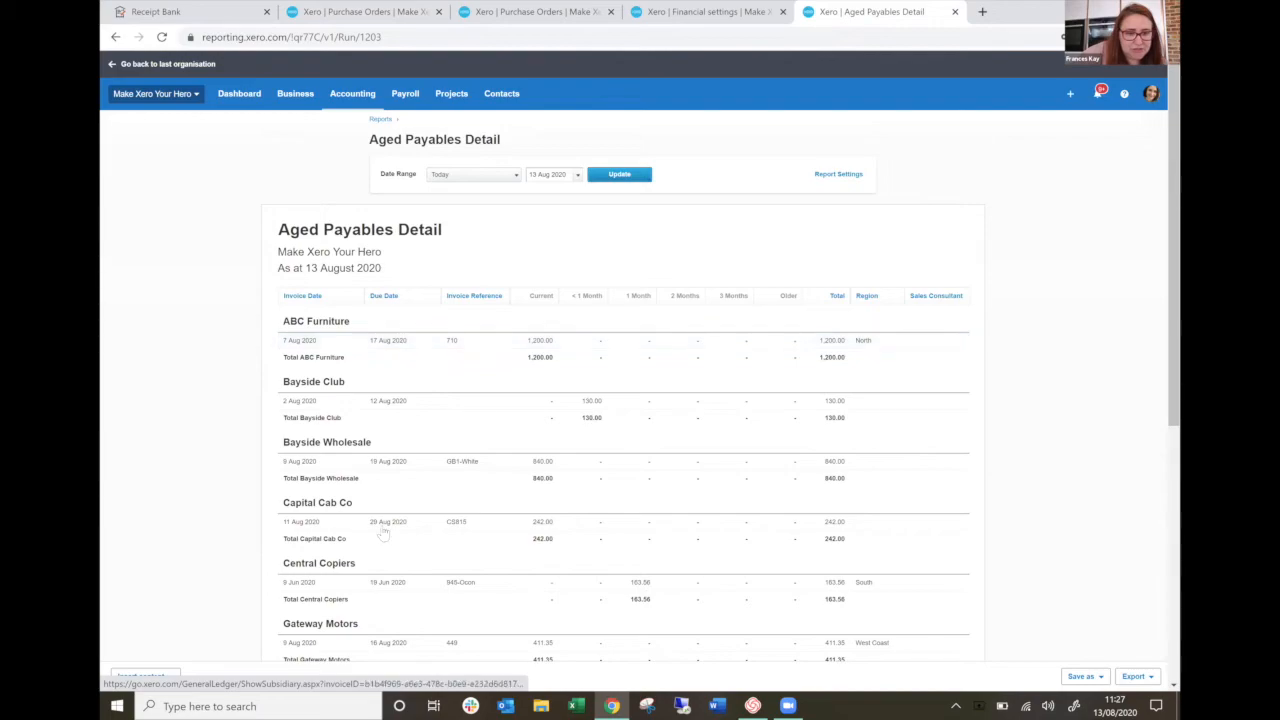
pyautogui.scroll(-3, 381, 525)
pyautogui.scroll(-1, 381, 525)
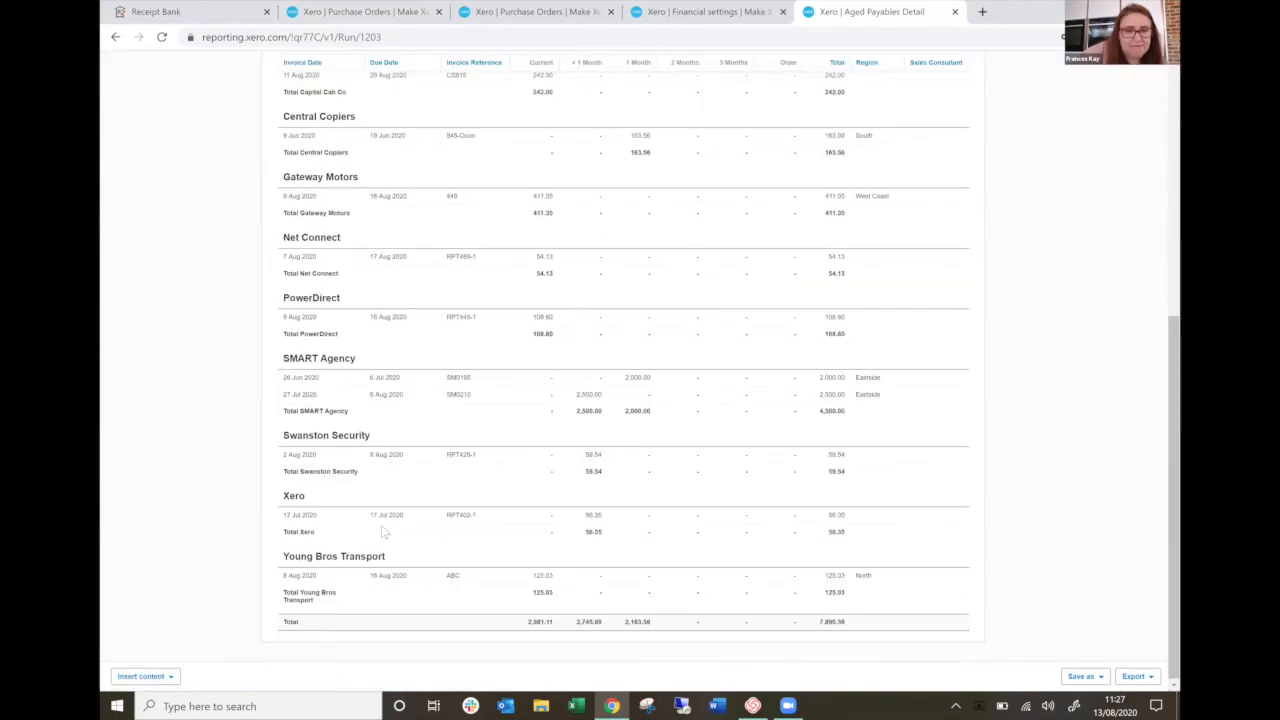
pyautogui.click(381, 322)
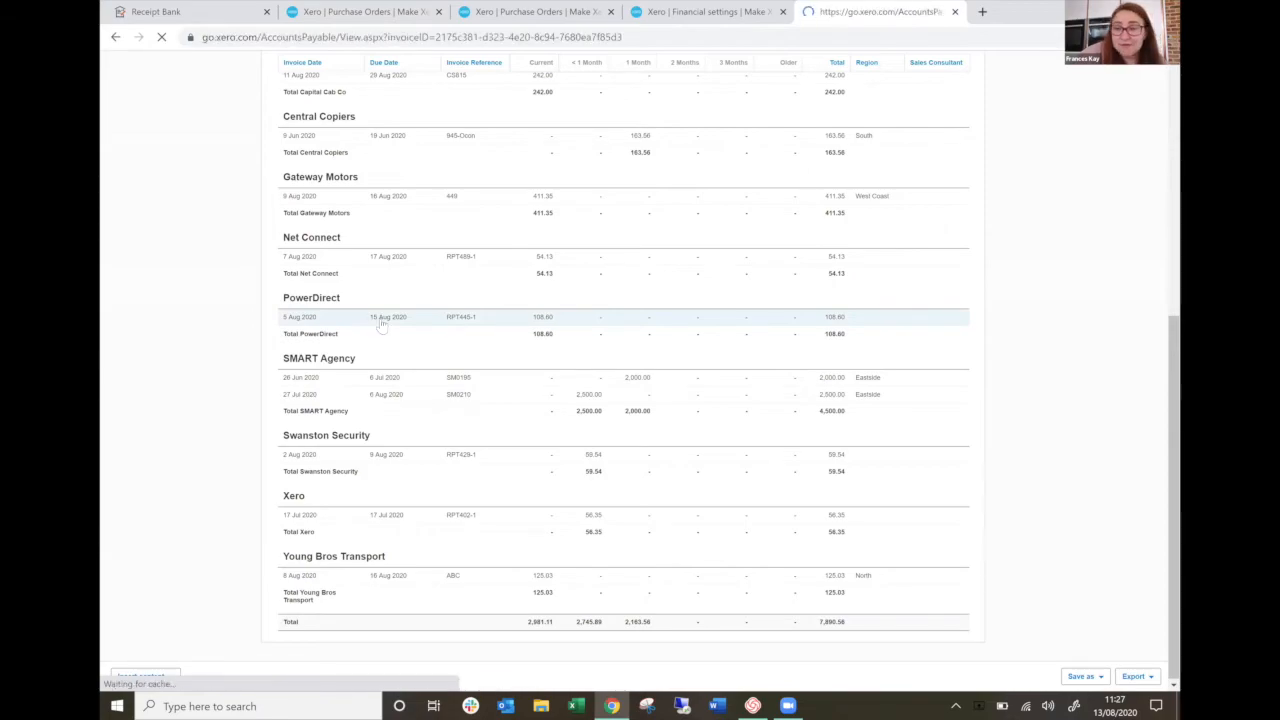
# Switch to Receipt Bank and publish the Facebook Ads receipt from the costs inbox.
pyautogui.click(137, 11)
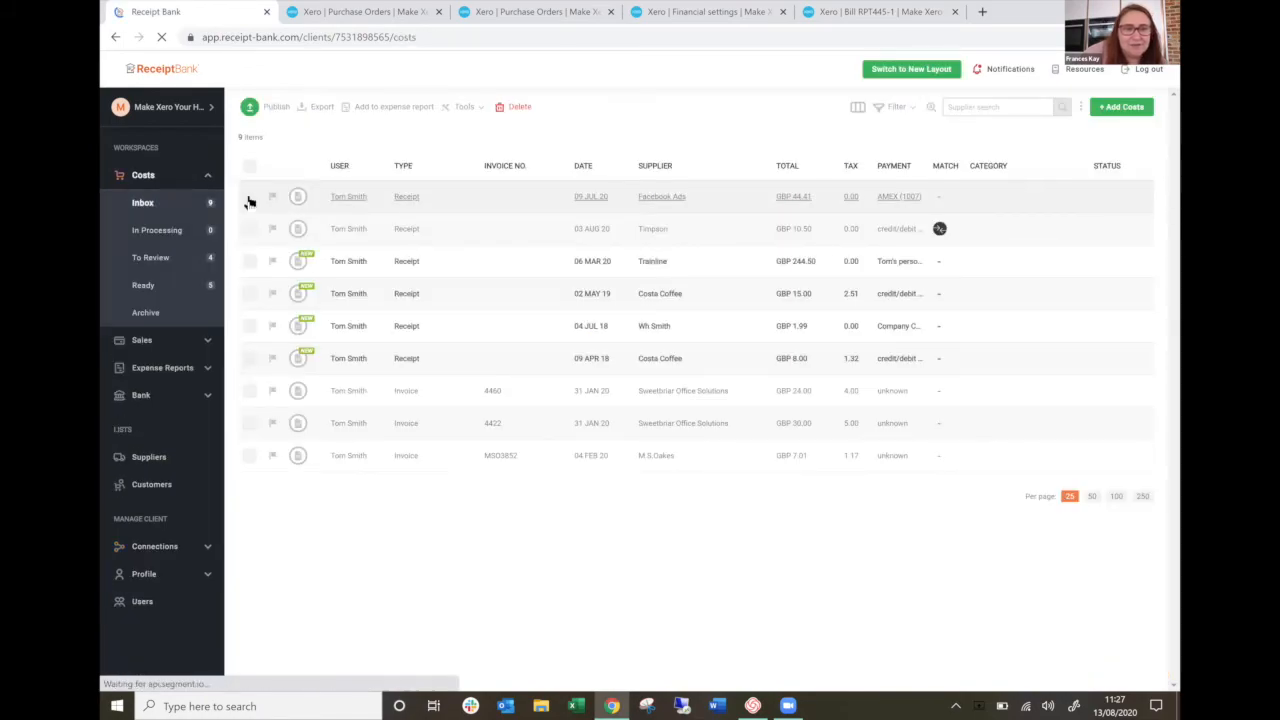
pyautogui.click(250, 199)
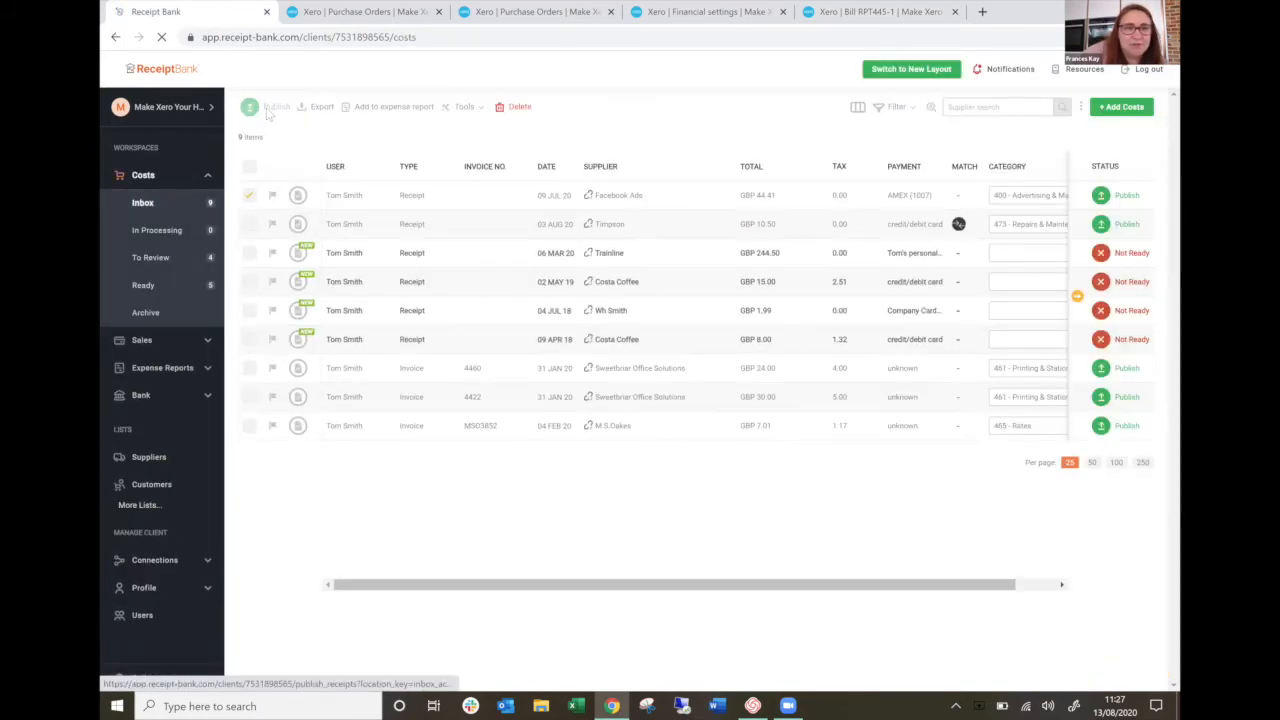
pyautogui.click(270, 109)
pyautogui.click(785, 231)
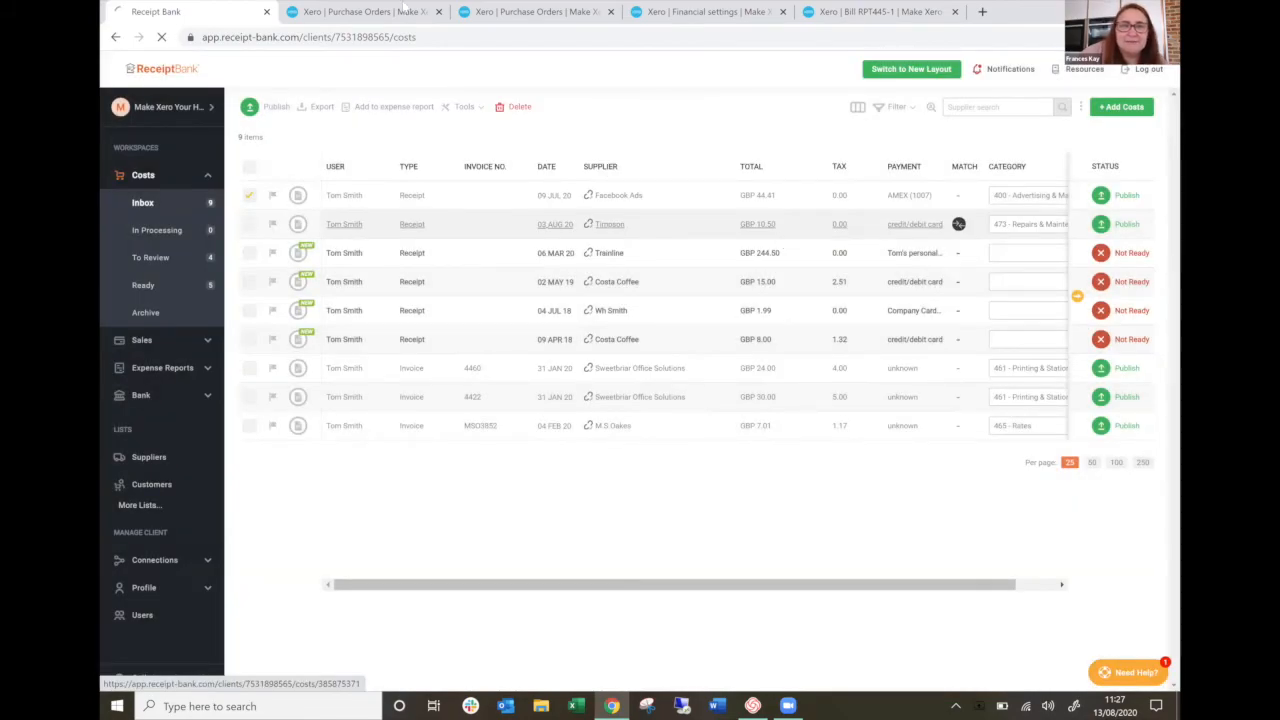
# Check the bills awaiting payment in Xero, and reload the costs inbox in Receipt Bank.
pyautogui.click(855, 13)
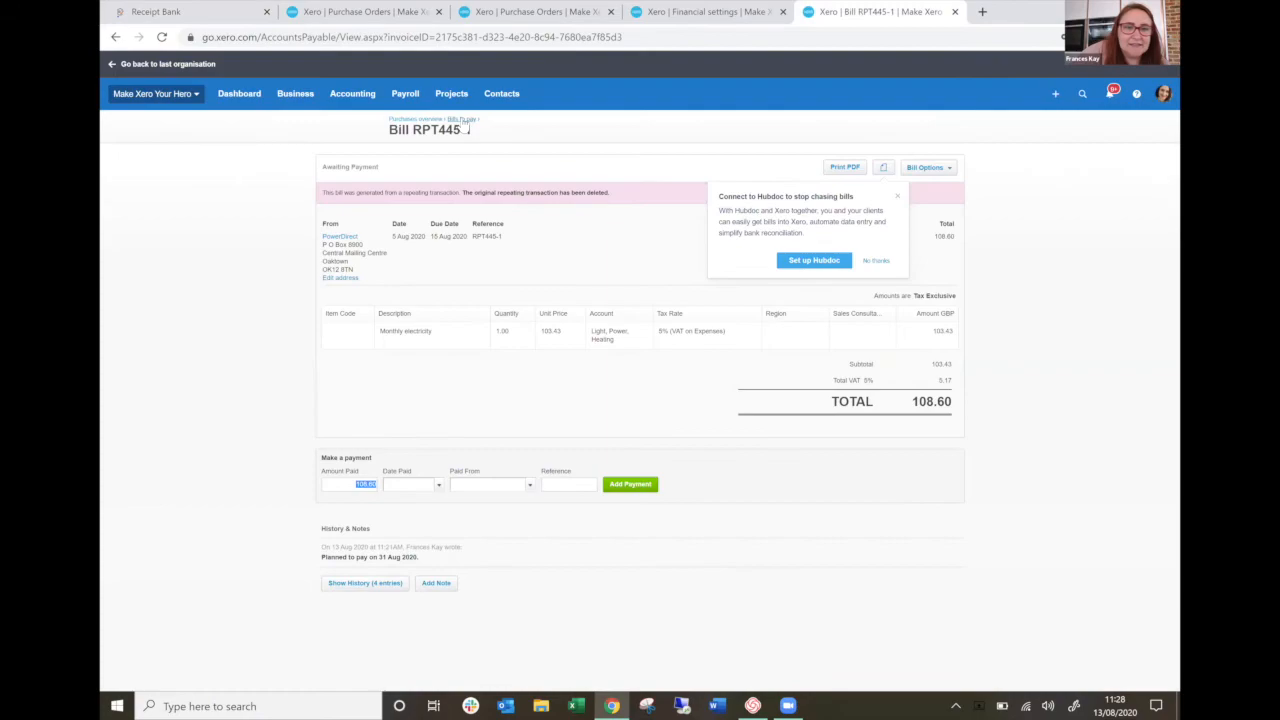
pyautogui.click(463, 120)
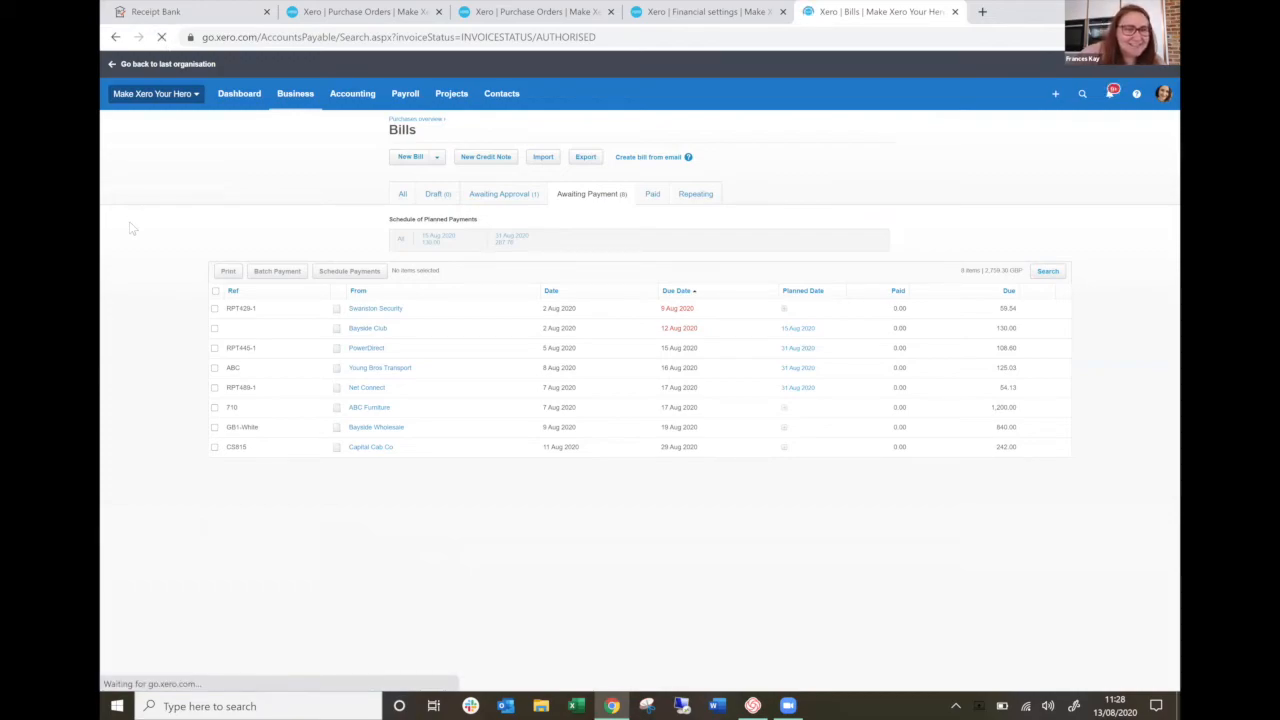
pyautogui.click(186, 12)
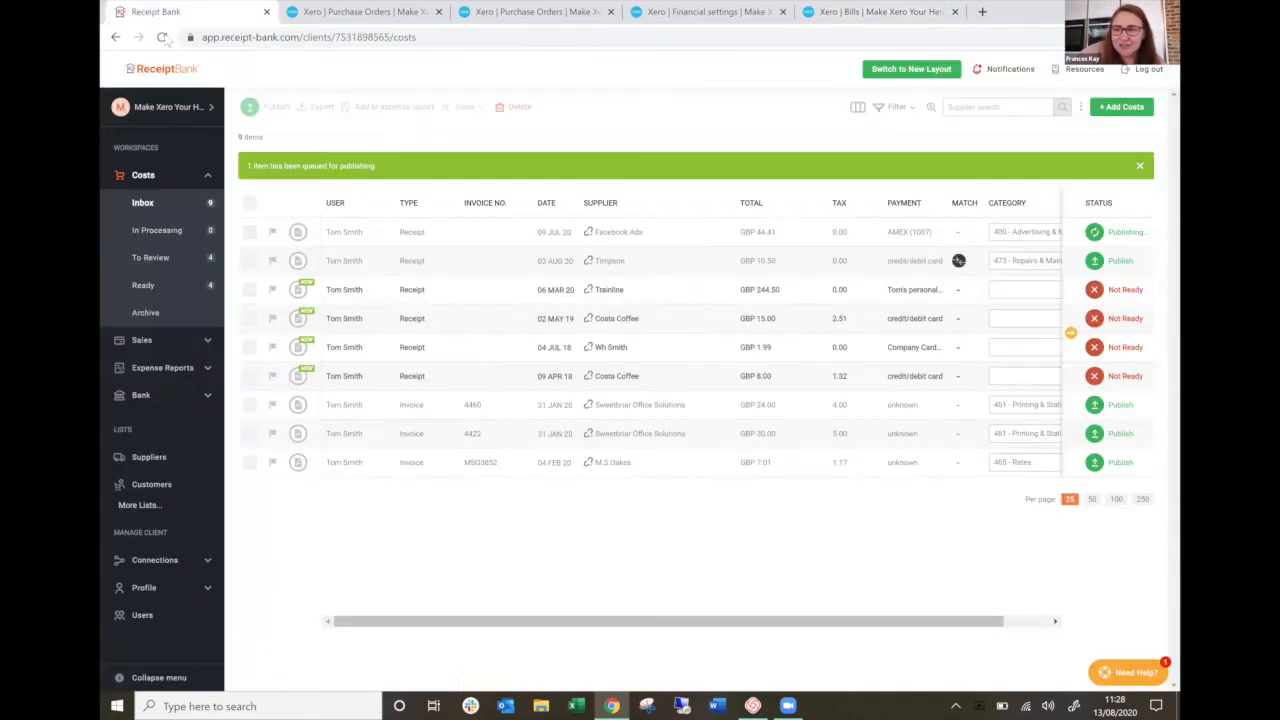
pyautogui.click(162, 37)
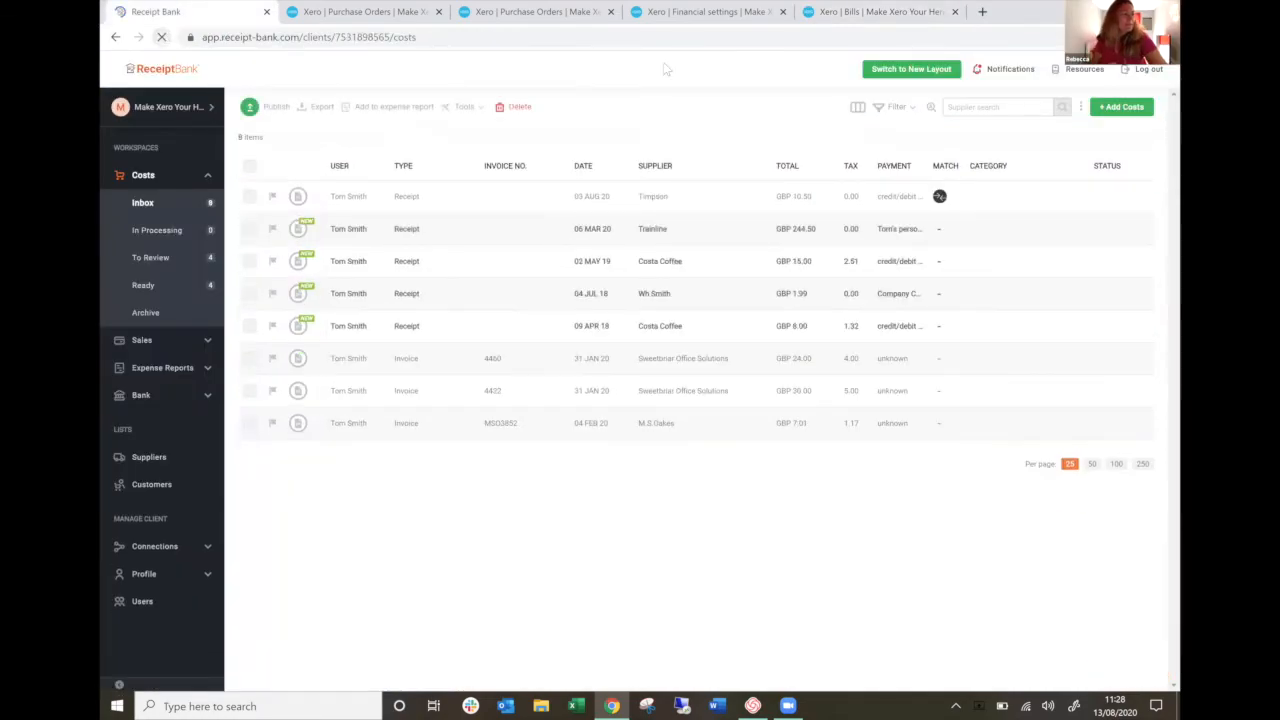